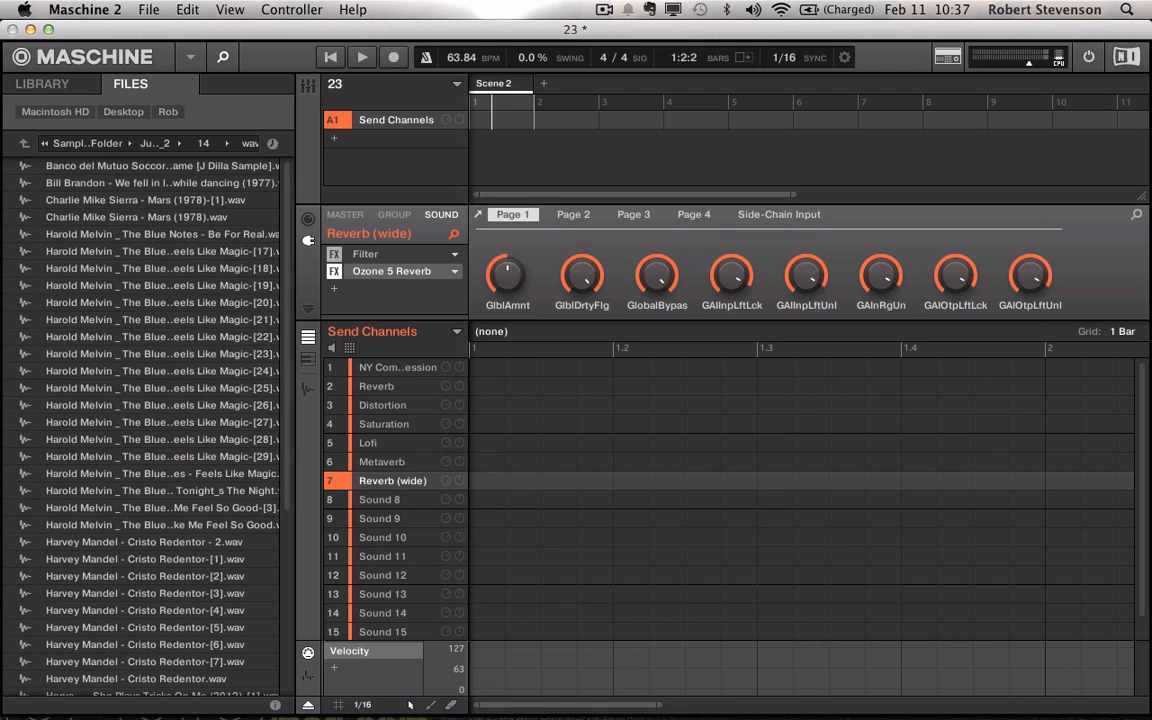
- Add a new group below Send Channels and name it Drums
key("super+Tab")
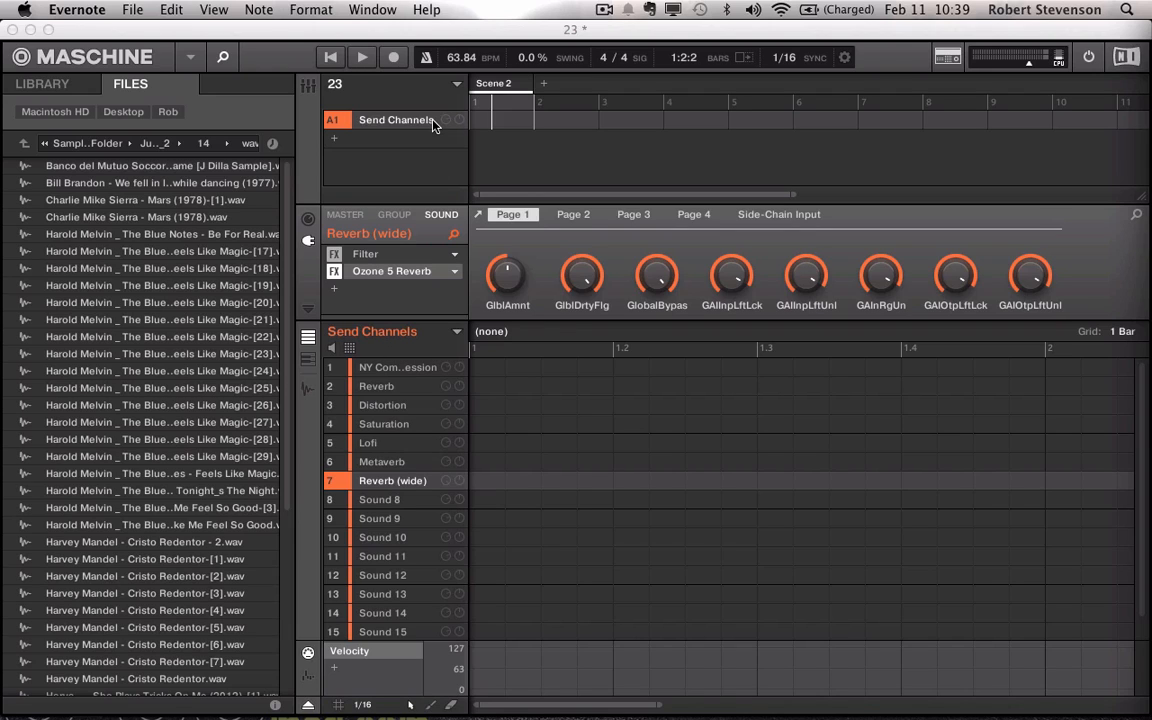
left_click(334, 140)
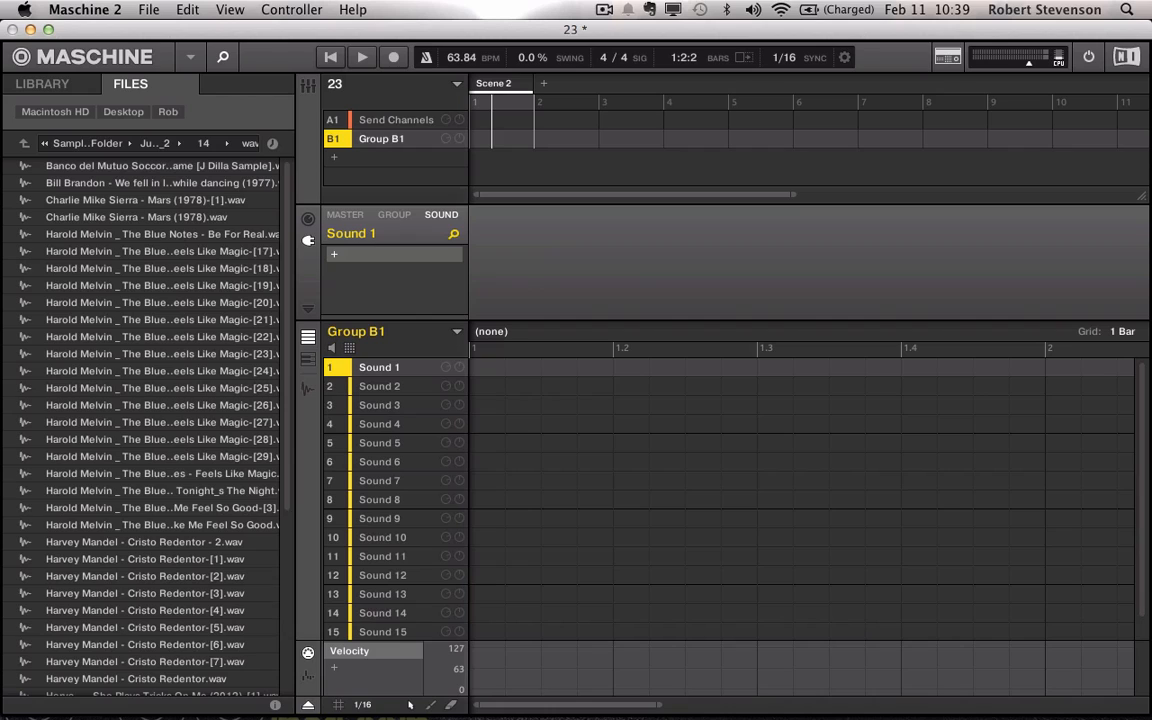
double_click(382, 139)
type("d")
key("Return")
double_click(382, 140)
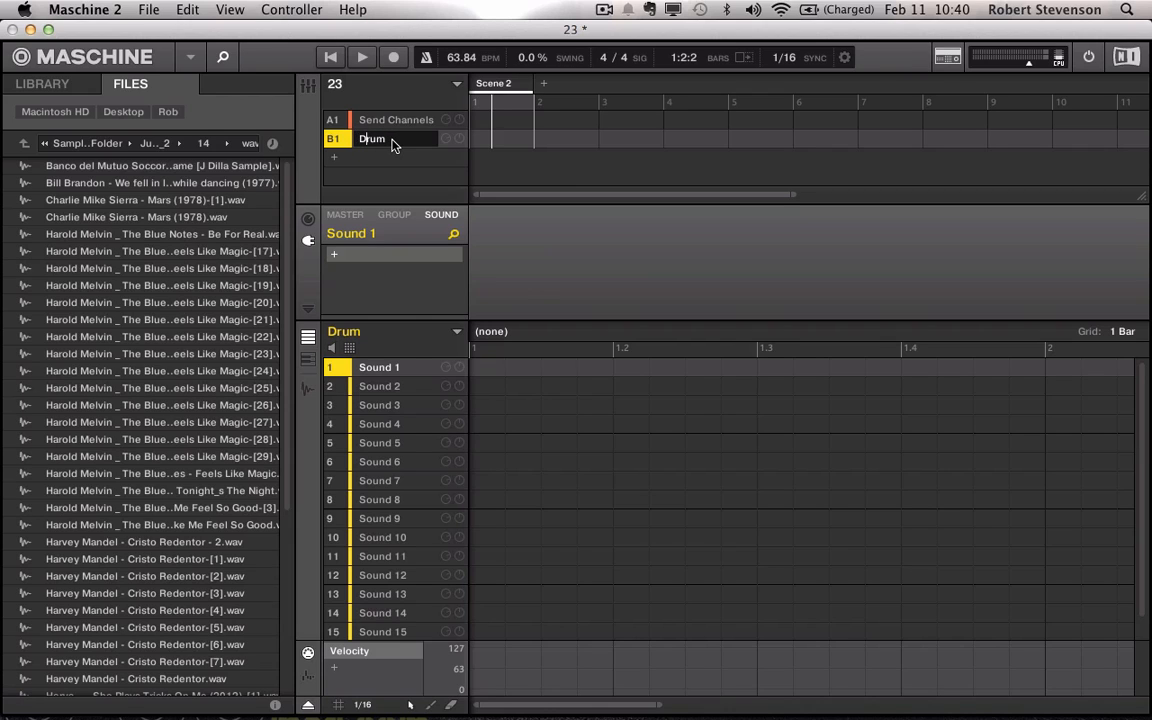
key("Return")
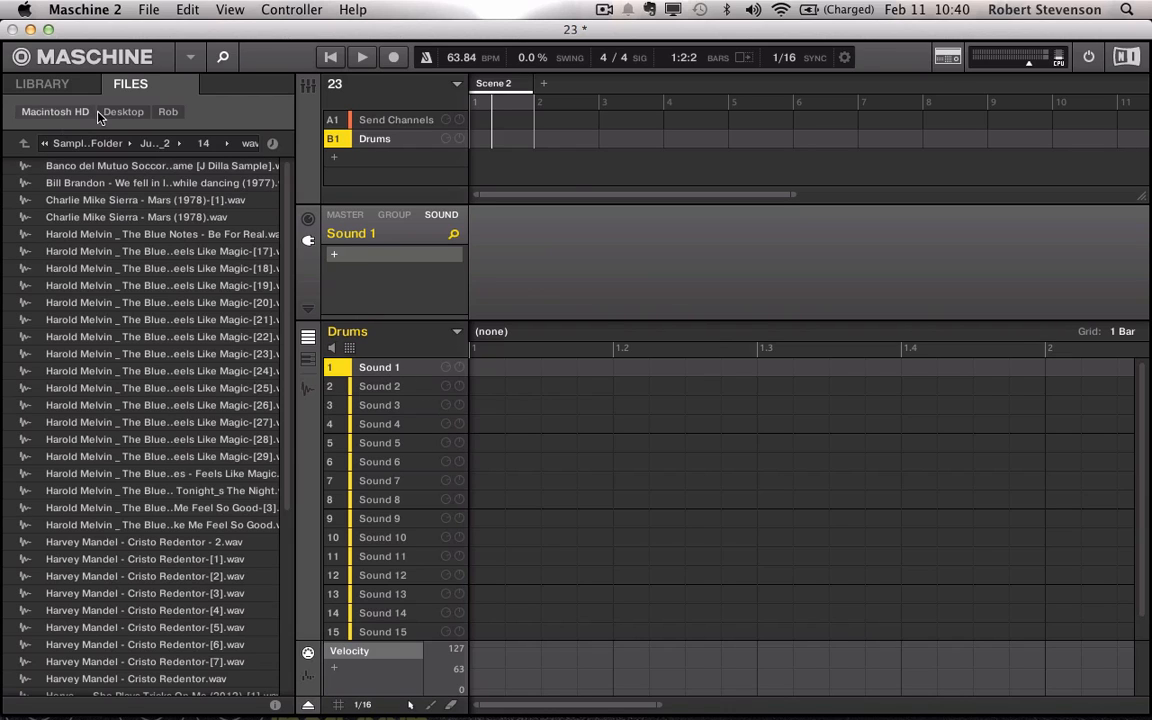
- Load the Drumsynth Kick on Sound 1 of the Drums group and rename the sound Kick
left_click(336, 258)
mouse_move(409, 141)
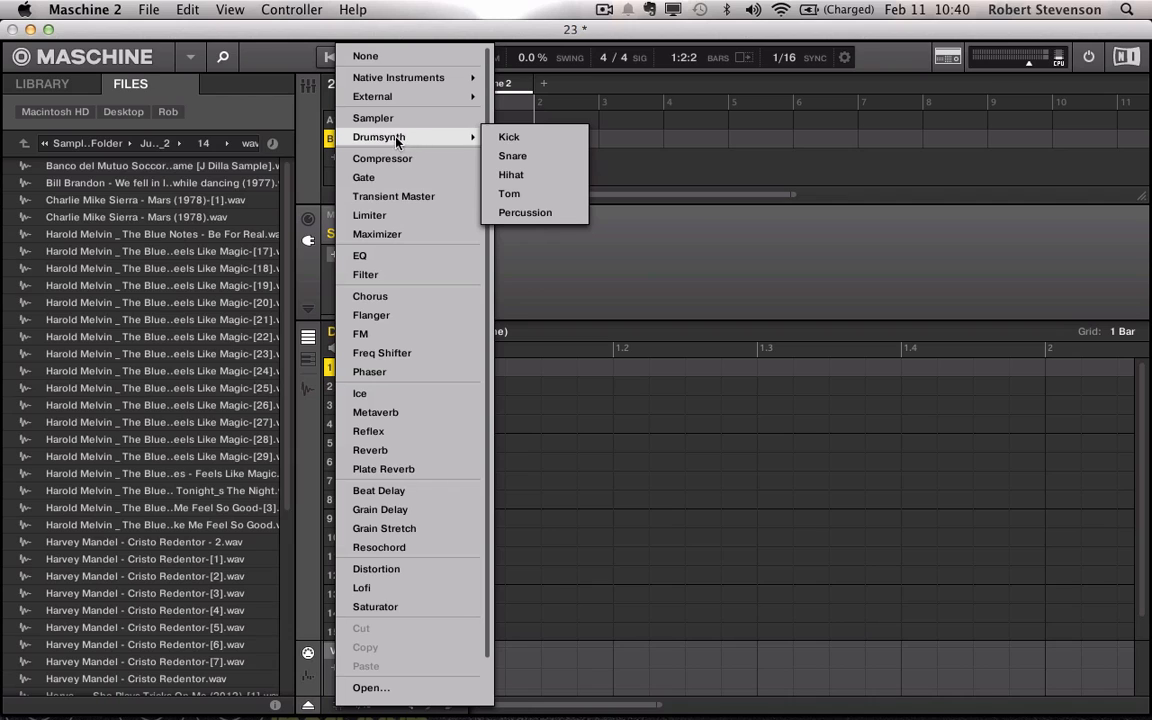
left_click(510, 137)
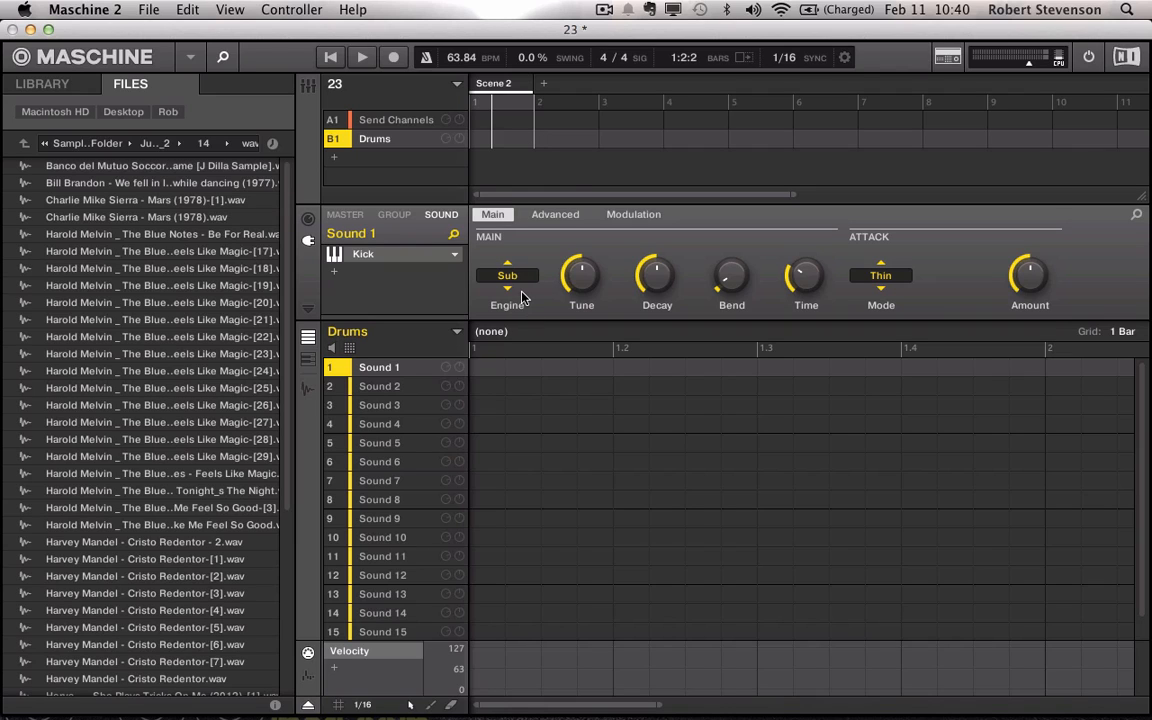
double_click(396, 368)
type("Kick")
key("Return")
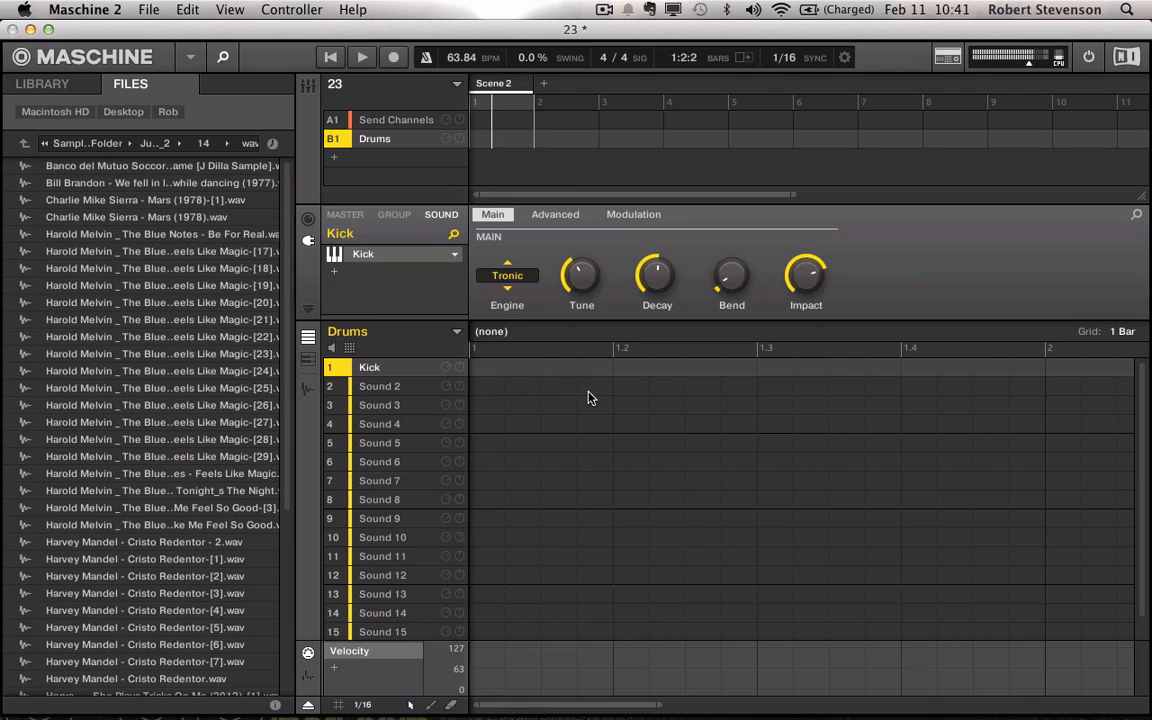
- Replace the iZotope Dynamics effect on the master channel with the Compressor
key("XF86AudioRaiseVolume")
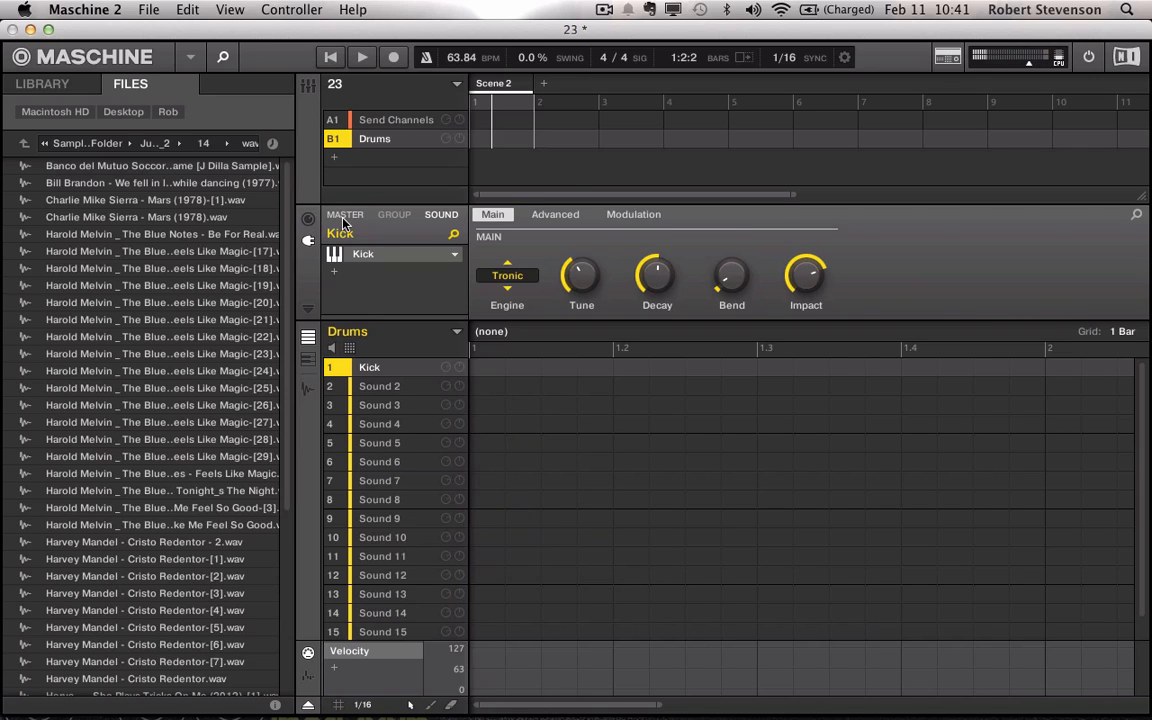
left_click(309, 217)
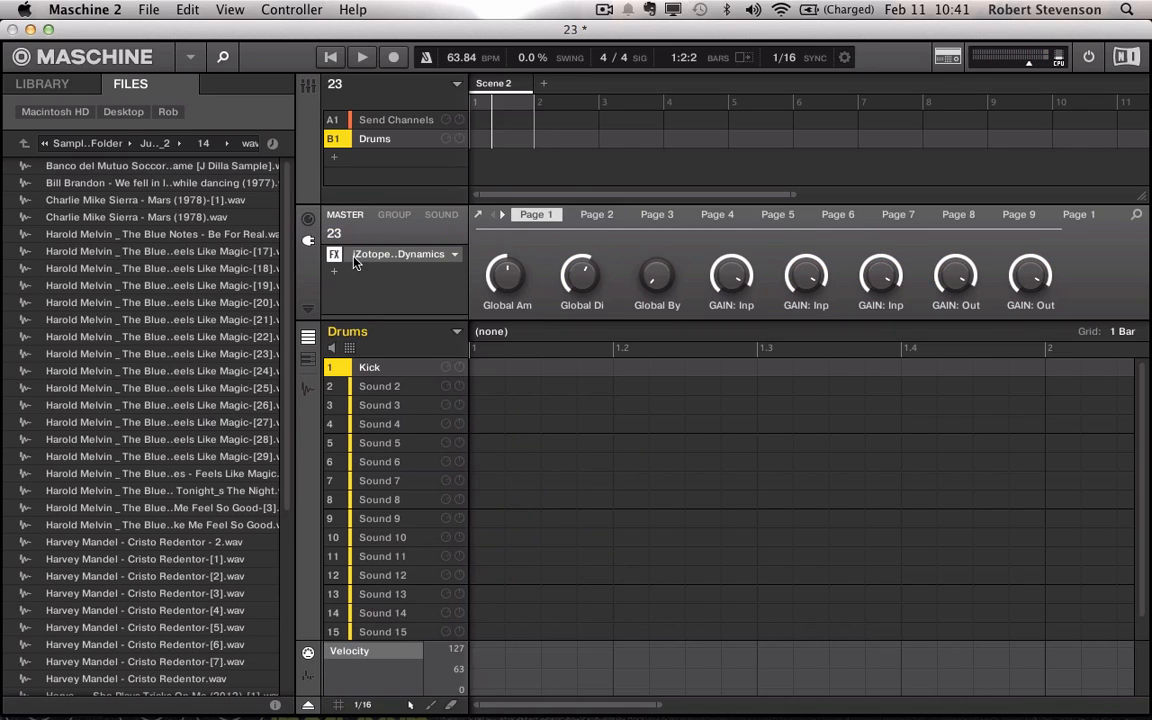
left_click(459, 255)
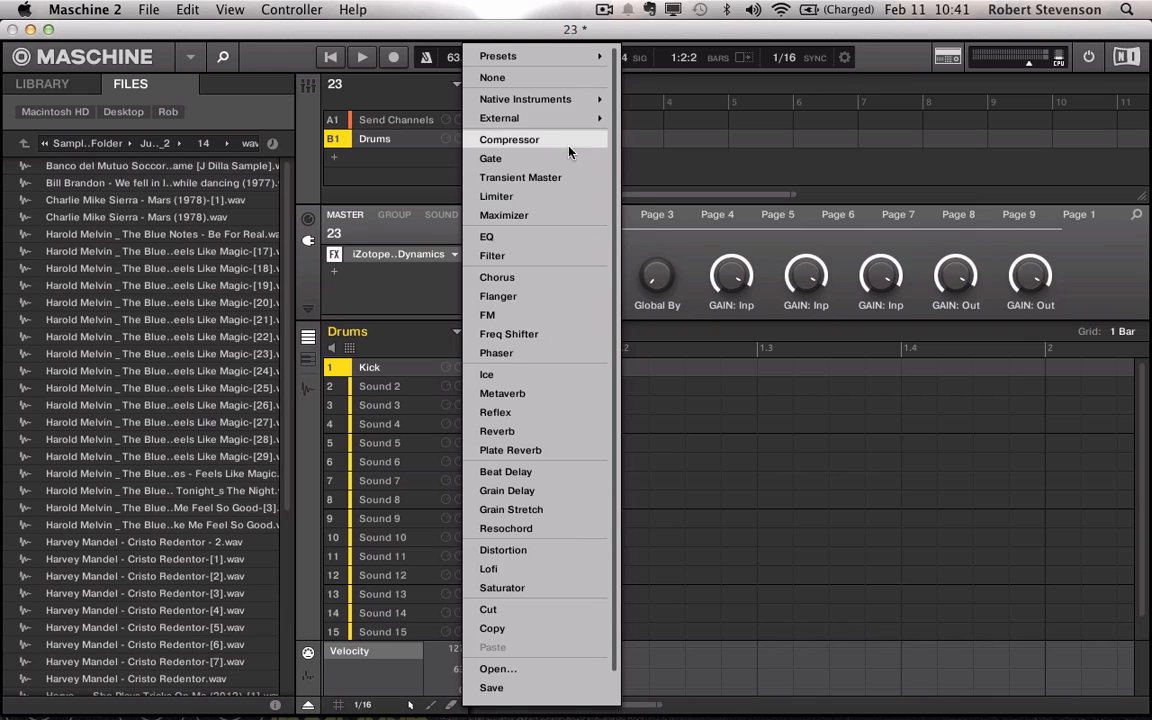
left_click(515, 138)
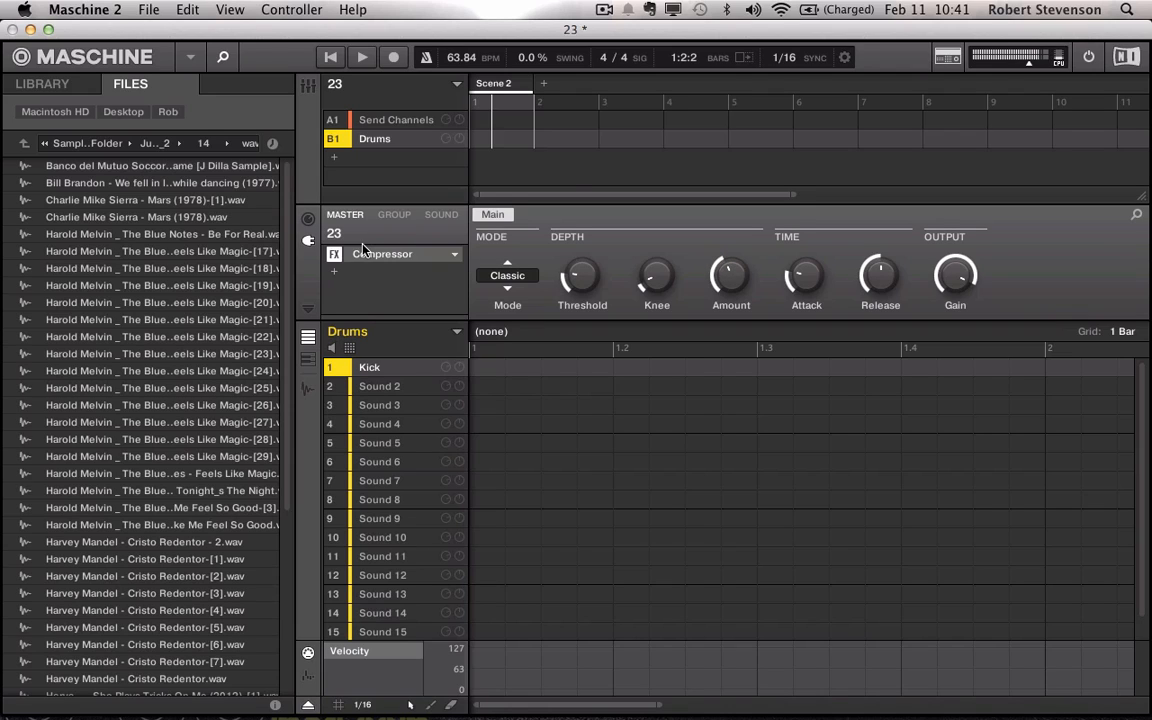
key("XF86AudioRaiseVolume")
key("XF86AudioRaiseVolume")
- Return to the Kick sound's parameters, try its Snappy engine and switch back to Tronic
left_click(442, 215)
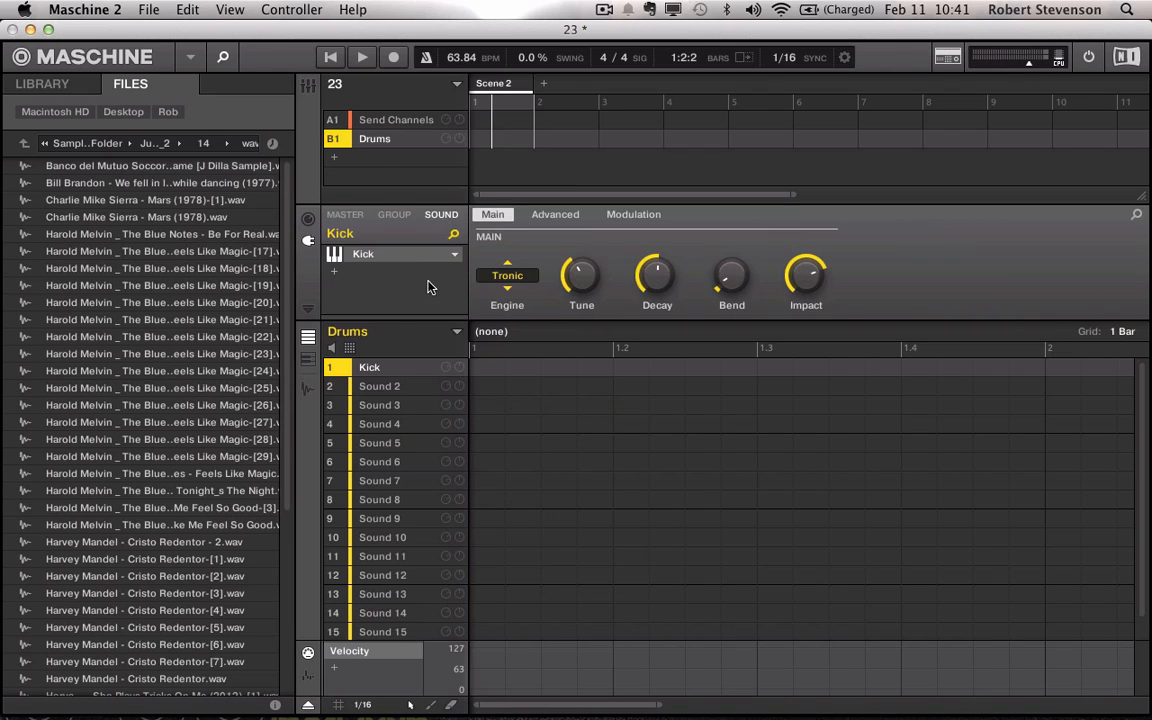
left_click(507, 276)
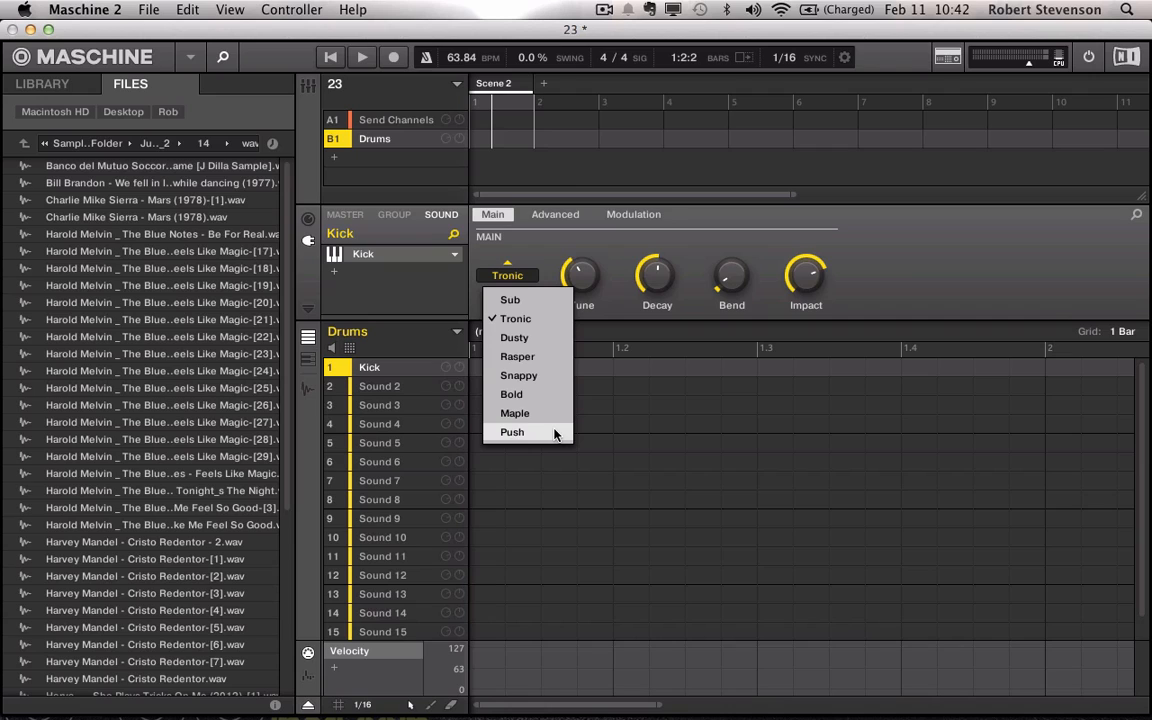
mouse_move(750, 283)
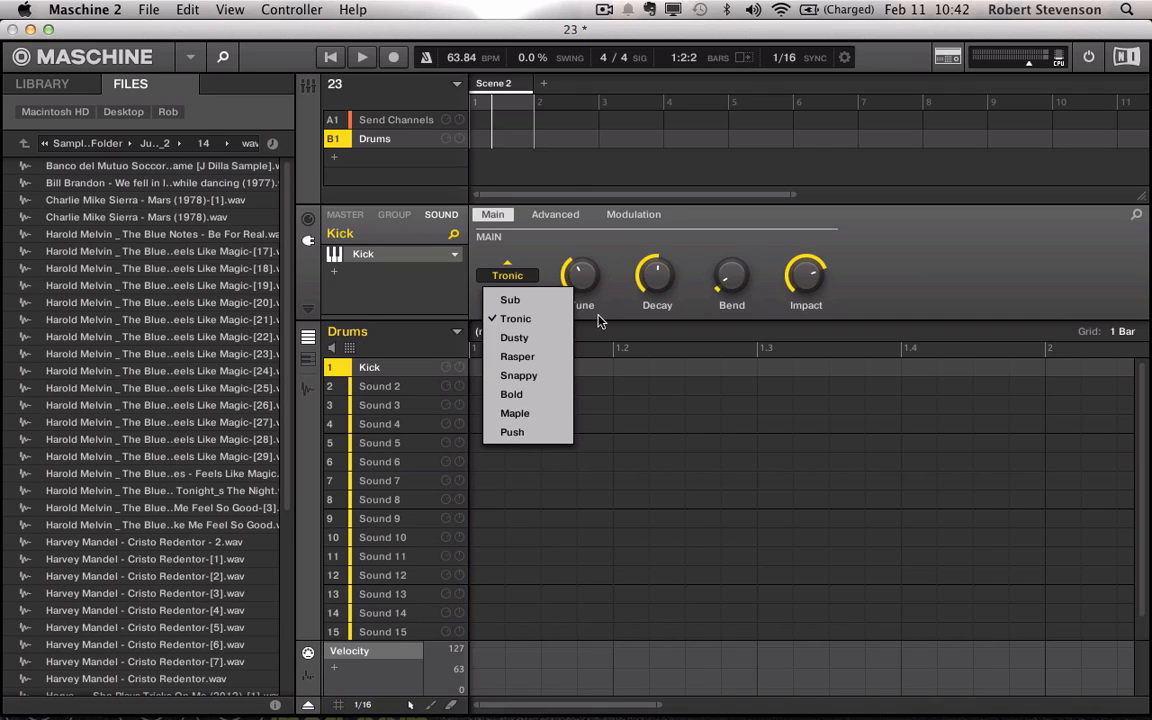
left_click(538, 375)
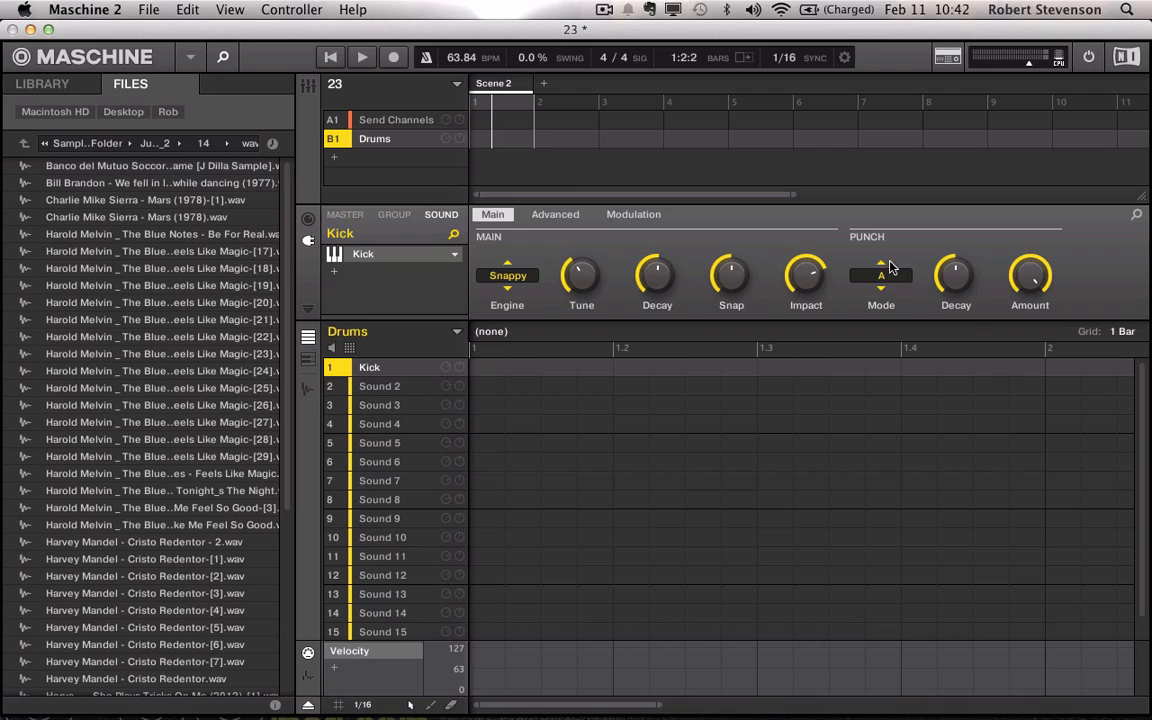
left_click(508, 275)
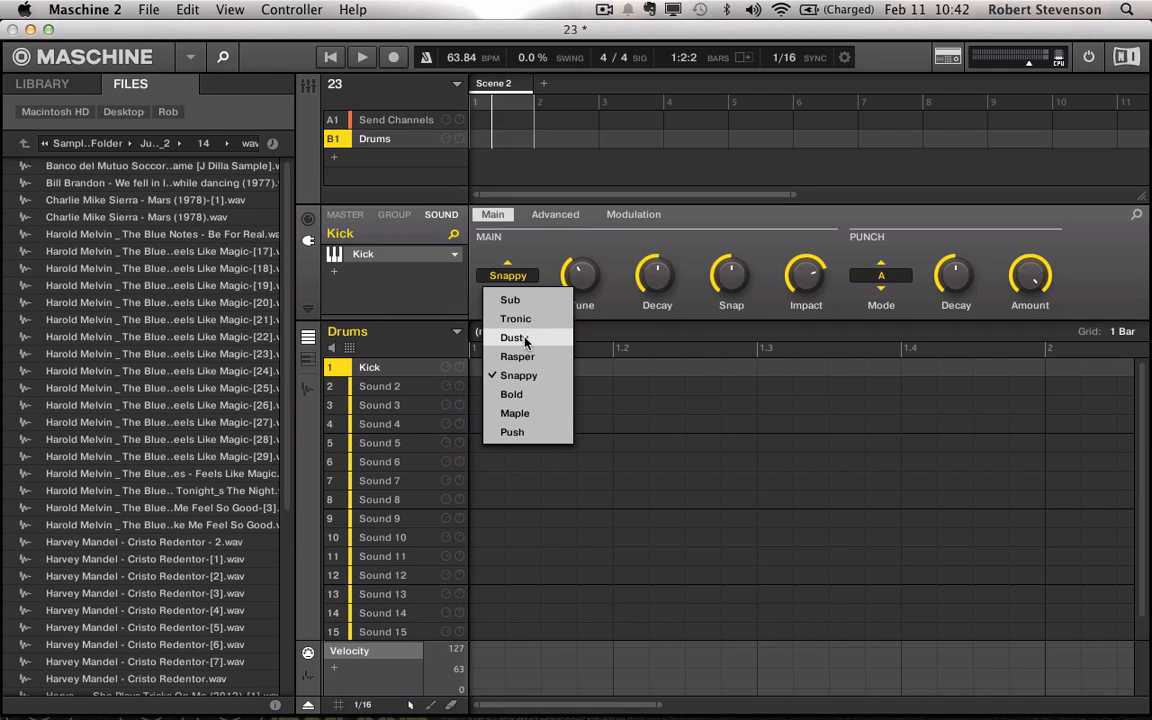
left_click(524, 324)
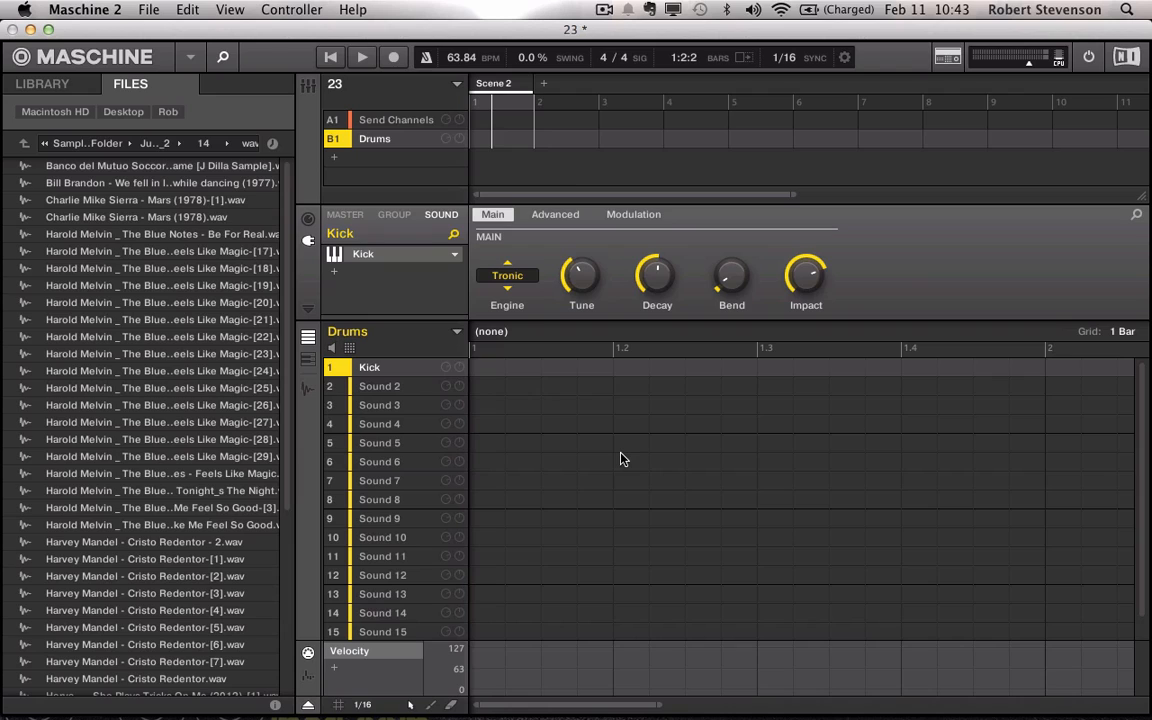
- Create a pattern for the Drums group by placing a few kick notes, and delete all the notes
left_click(483, 372)
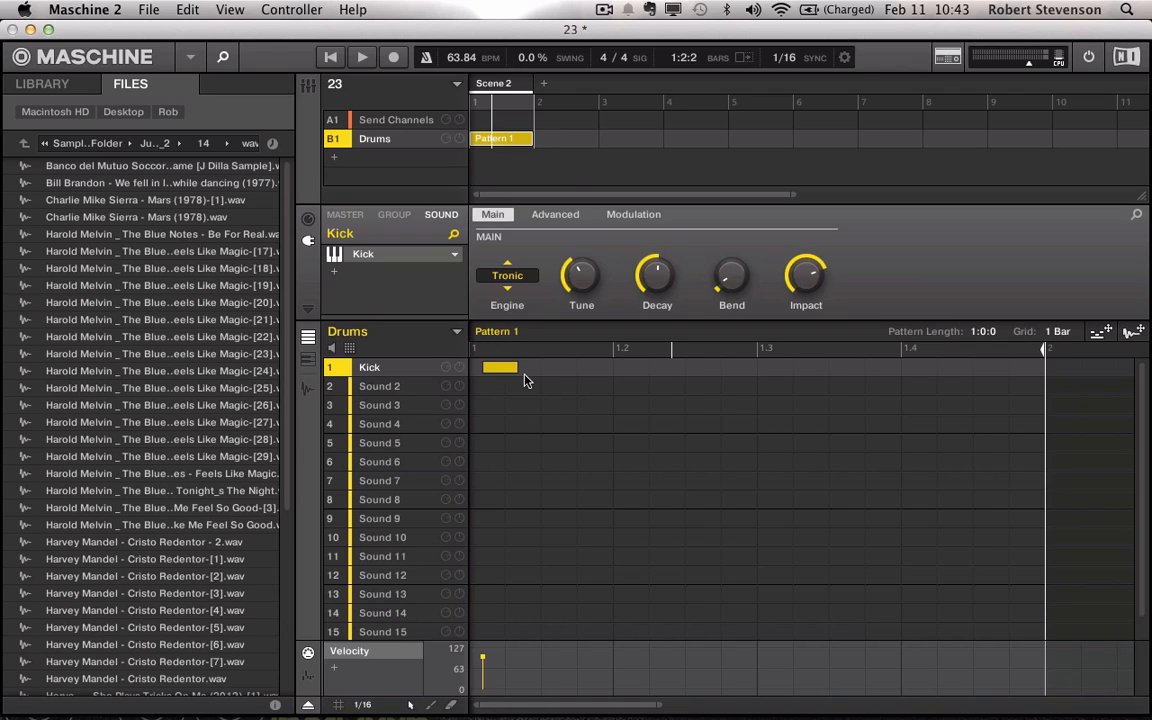
left_click(502, 372)
left_click(489, 371)
left_click(636, 369)
double_click(762, 370)
left_click_drag(821, 376, 398, 348)
key("Delete")
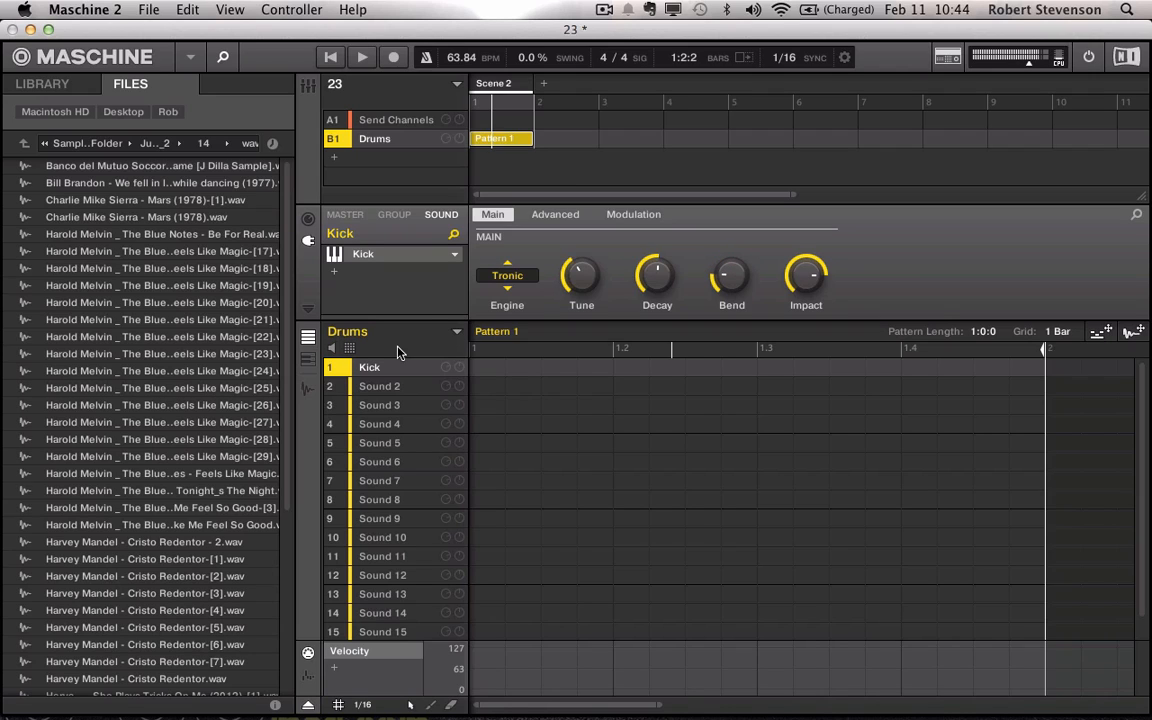
- Try the Sub, Dusty, Rasper and Snappy engines on the kick
left_click(507, 263)
left_click(507, 275)
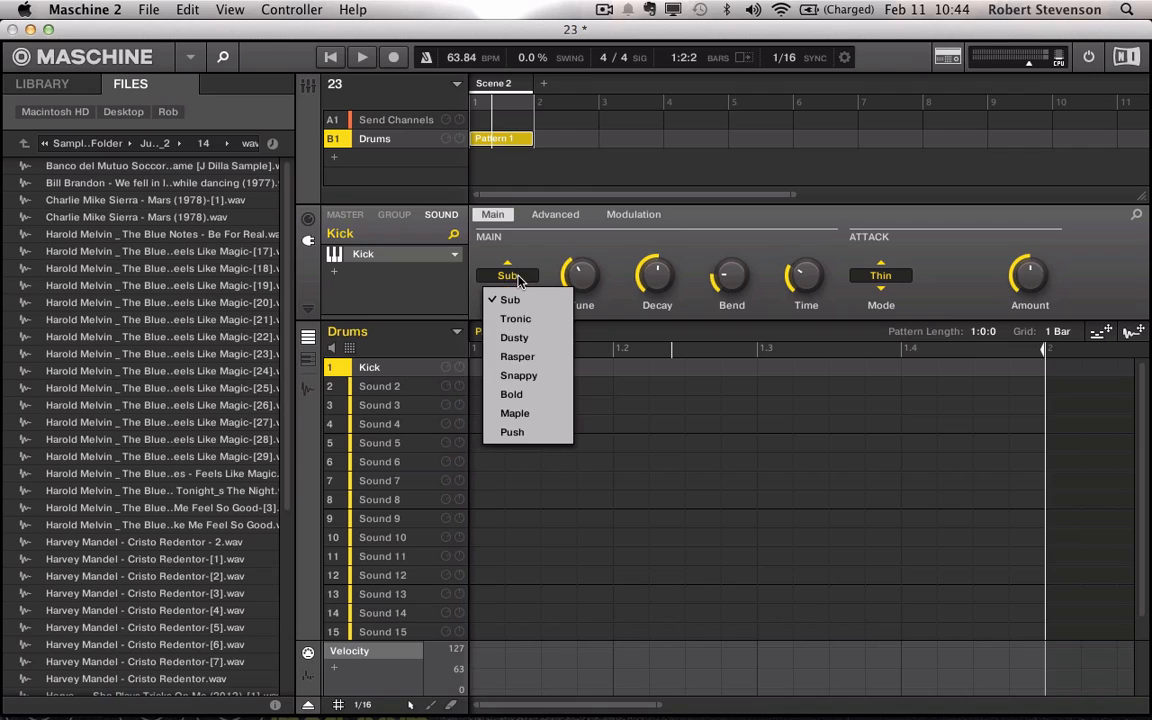
left_click(535, 338)
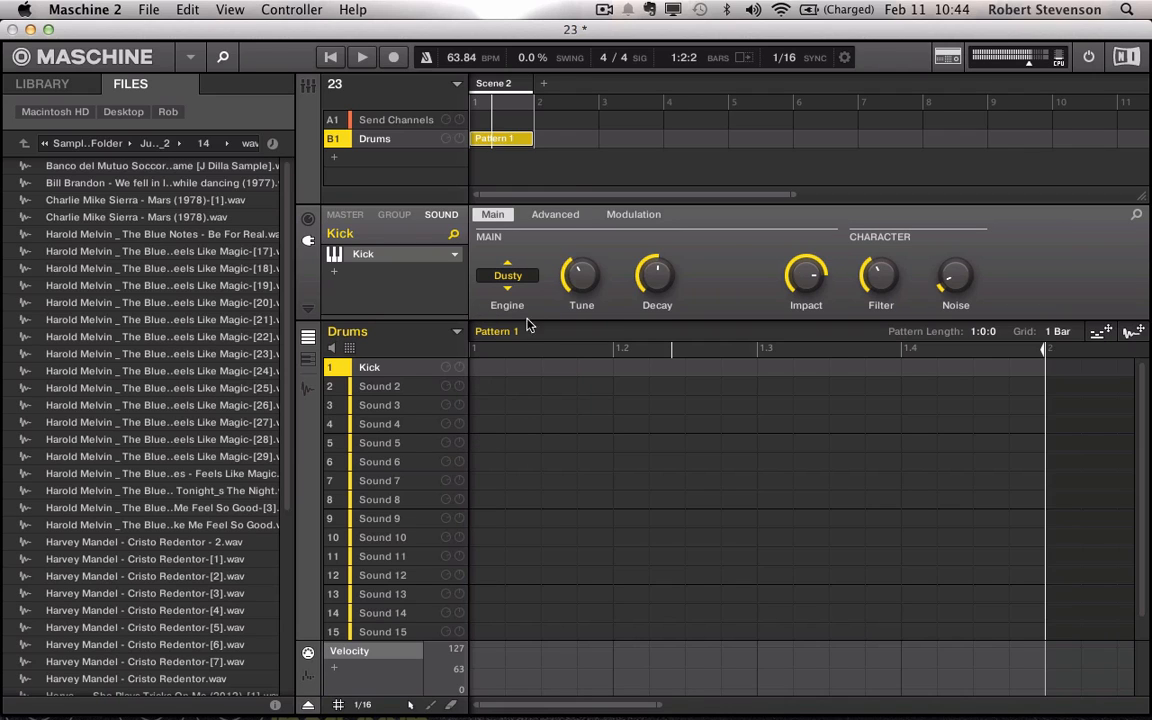
left_click(522, 277)
left_click(520, 356)
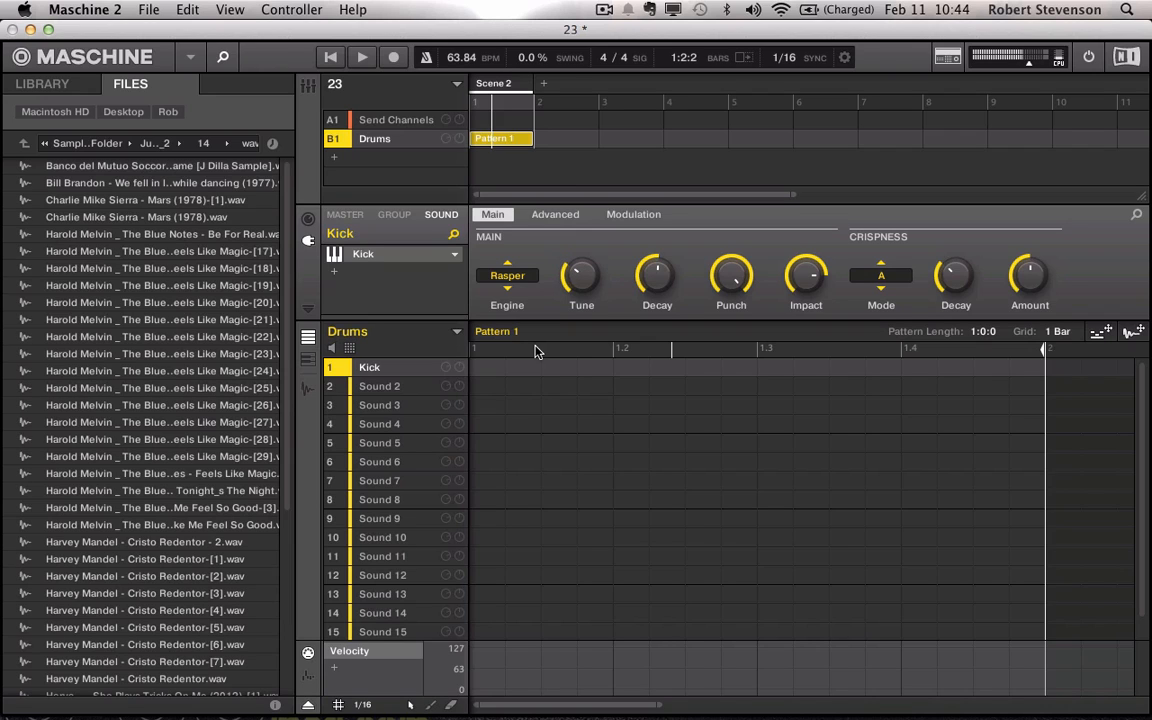
left_click(500, 276)
left_click(540, 376)
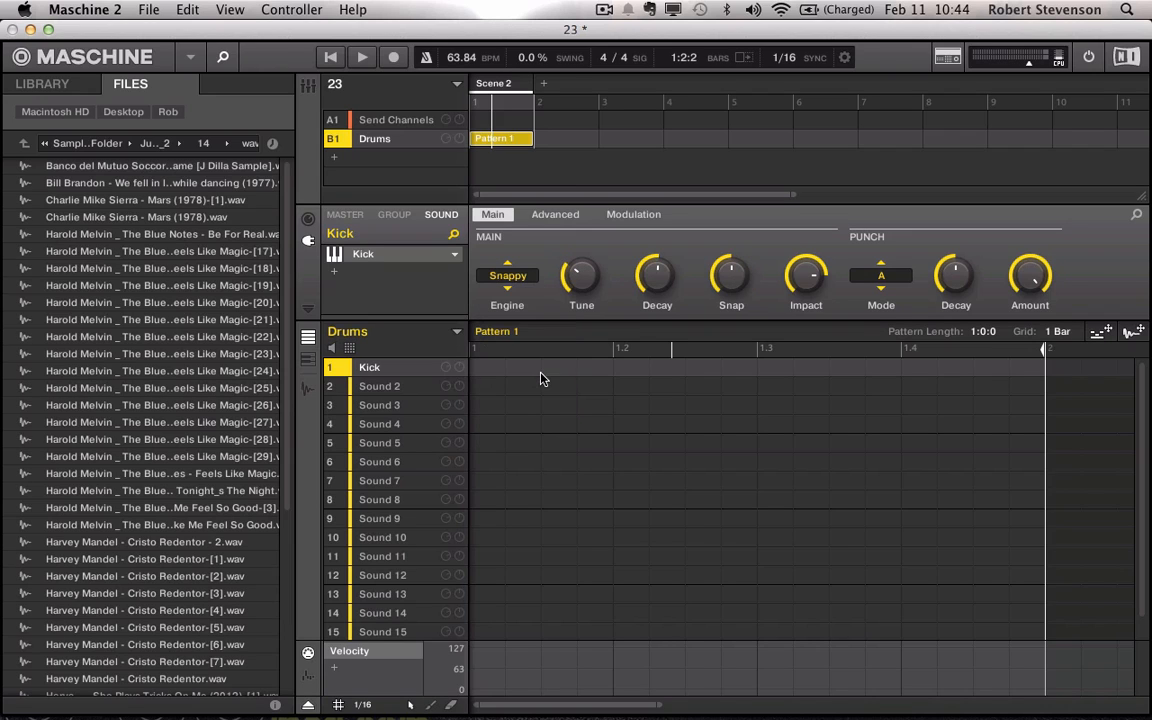
- Try the Bold, Maple, Push and Dusty engines on the kick and set the engine back to Tronic
left_click(510, 287)
left_click(500, 276)
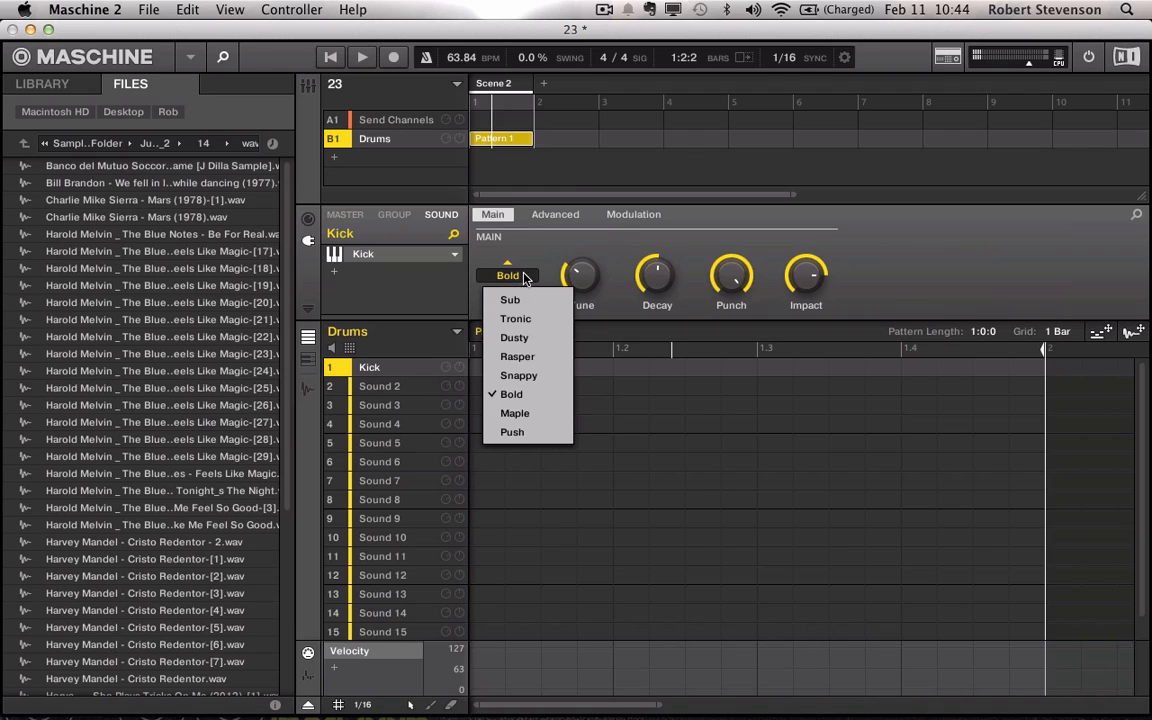
left_click(533, 413)
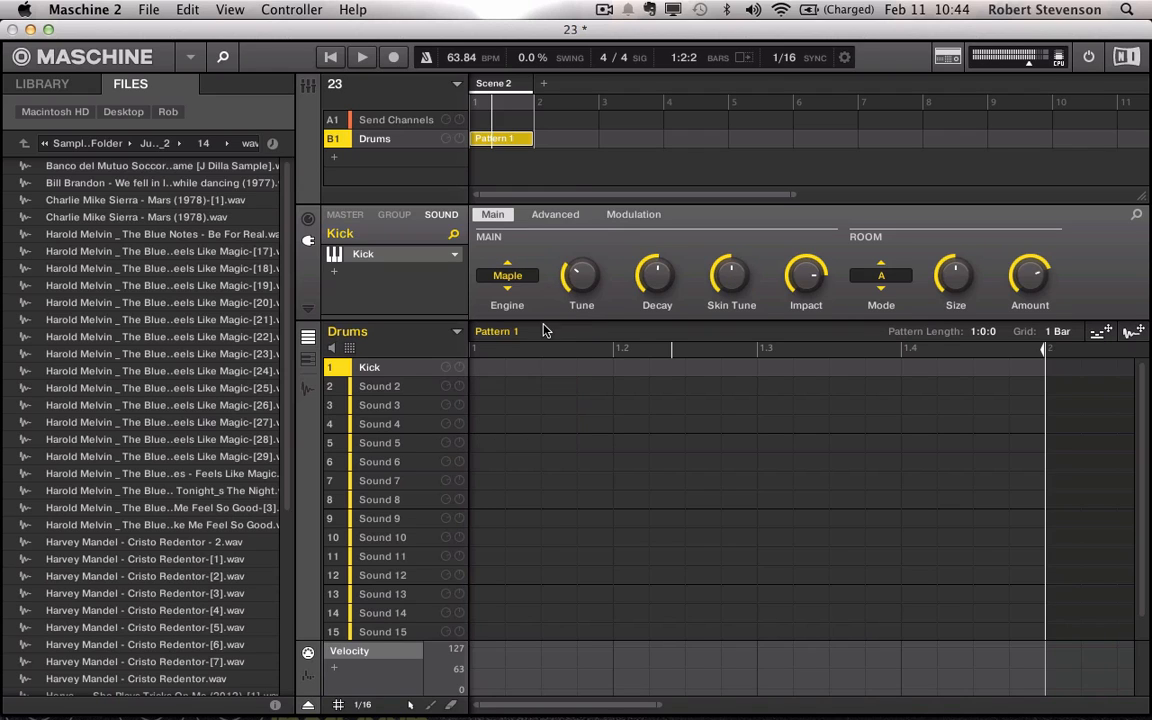
left_click(503, 275)
left_click(522, 432)
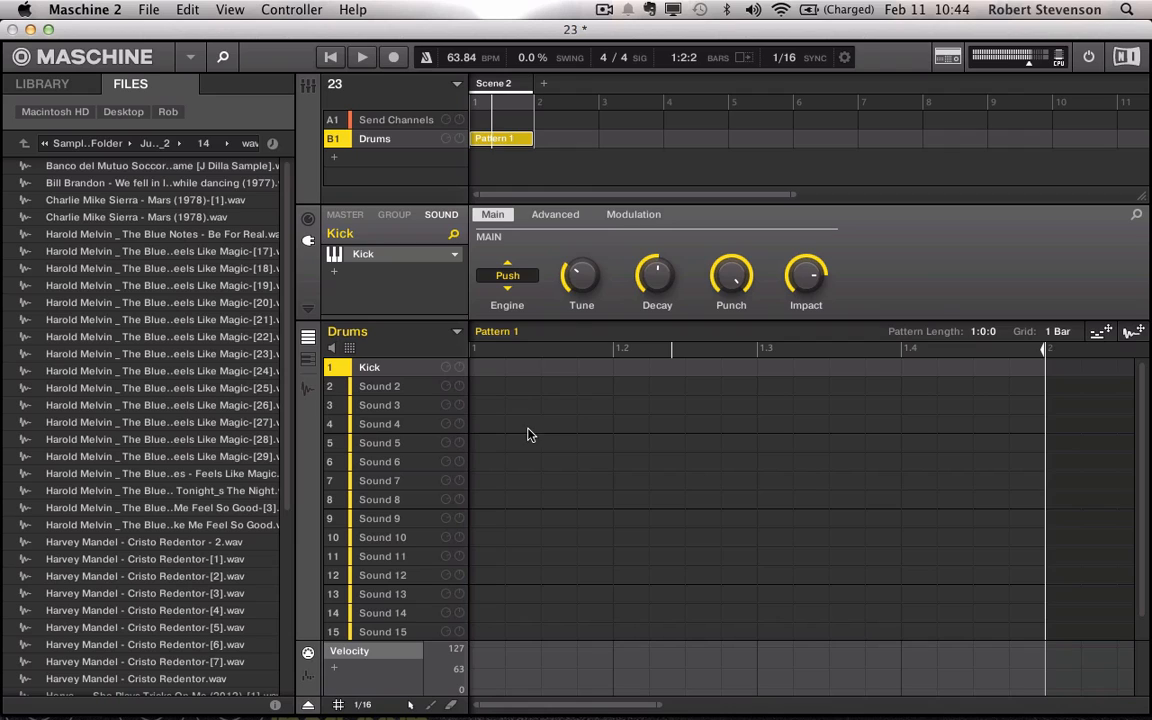
left_click(512, 277)
left_click(545, 332)
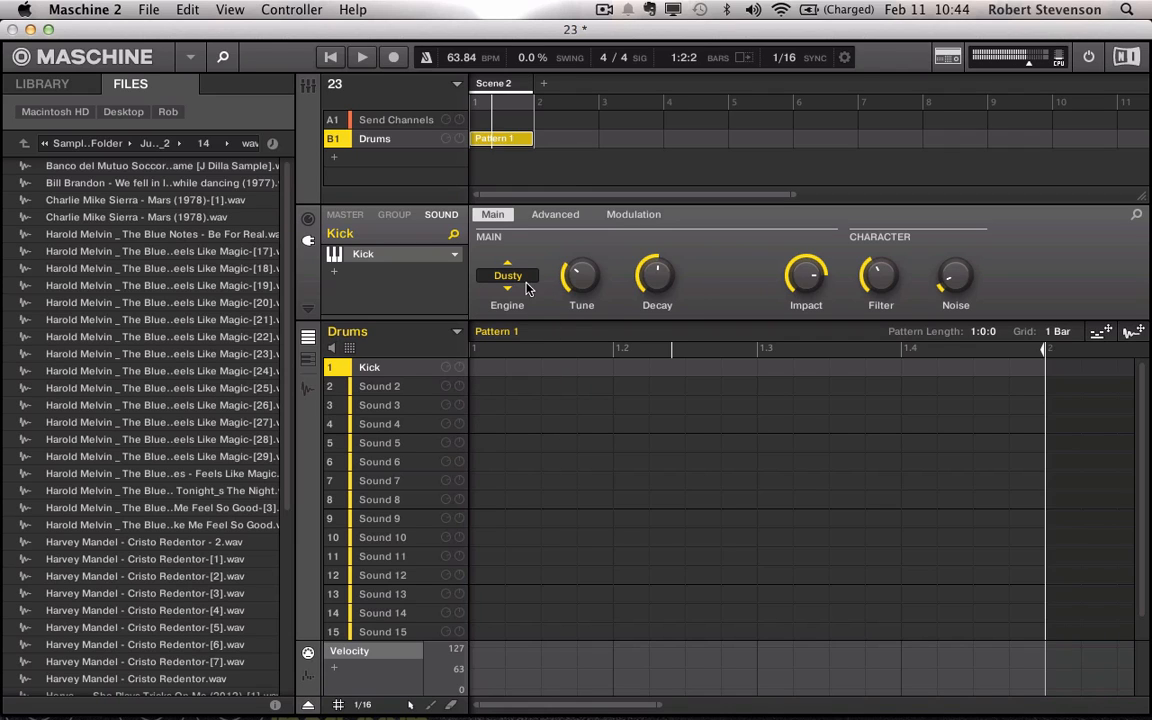
left_click(510, 276)
left_click(527, 317)
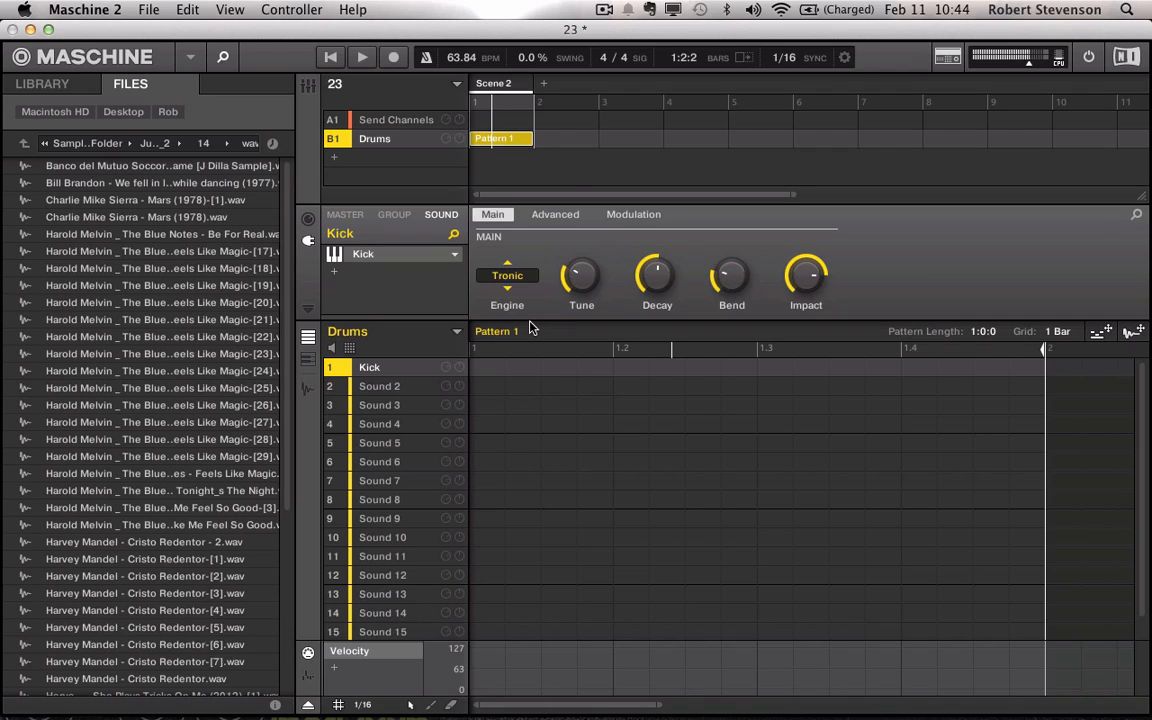
- Review the kick's Advanced distortion and Modulation parameters and return to the Main parameters
left_click(556, 215)
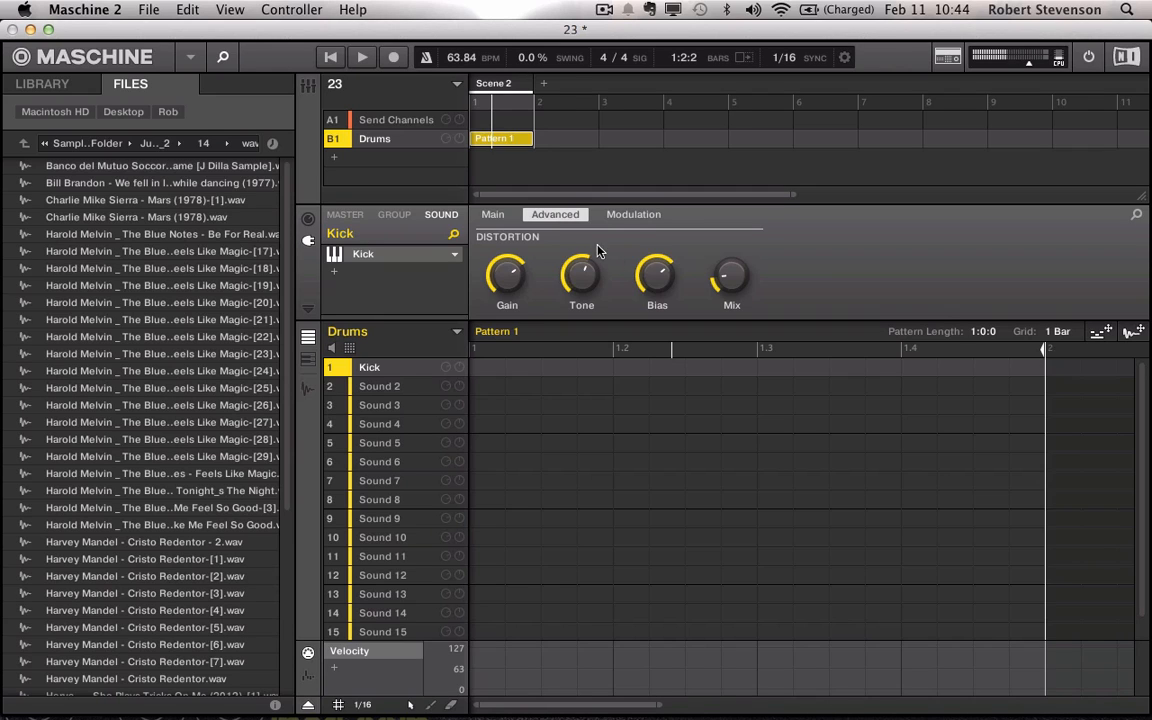
left_click(630, 215)
left_click(557, 215)
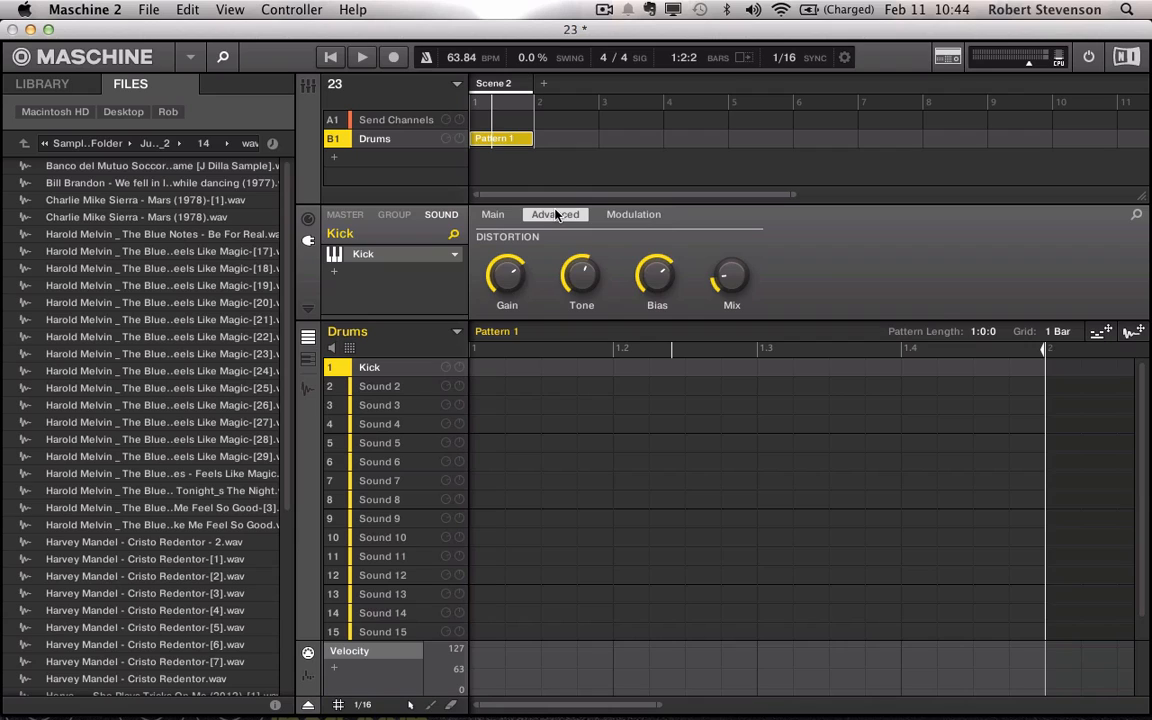
left_click(492, 215)
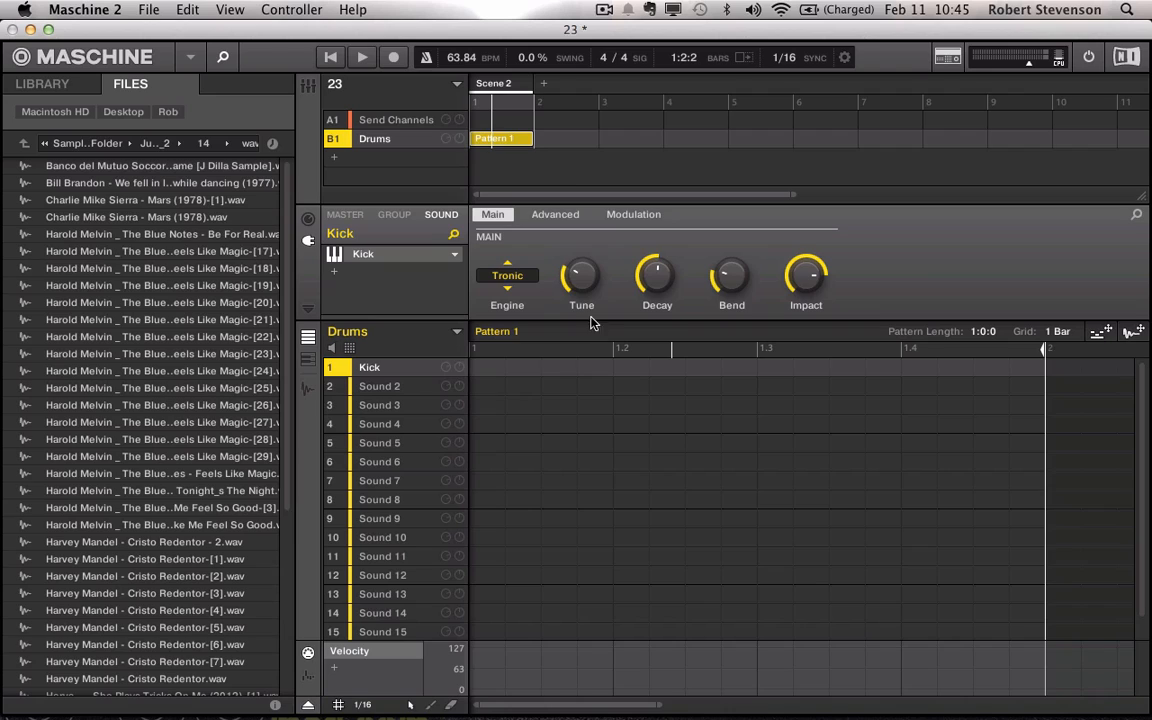
- Adjust the kick's Tune, Decay and Bend, shortening the decay slightly
mouse_move(575, 272)
left_click_drag(583, 281, 583, 285)
mouse_move(652, 276)
left_click_drag(658, 272, 658, 277)
left_click_drag(731, 274, 731, 274)
mouse_move(590, 285)
scroll(737, 280, "up", 10)
key("v")
key("z")
left_click(342, 271)
mouse_move(460, 96)
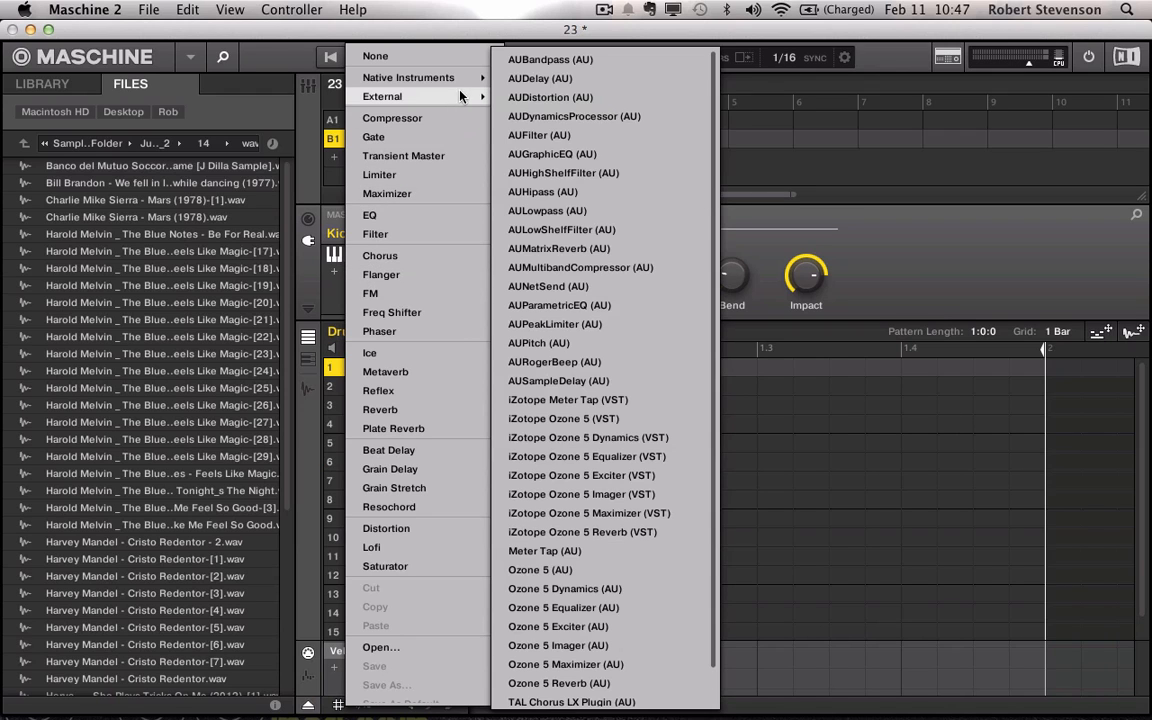
mouse_move(403, 74)
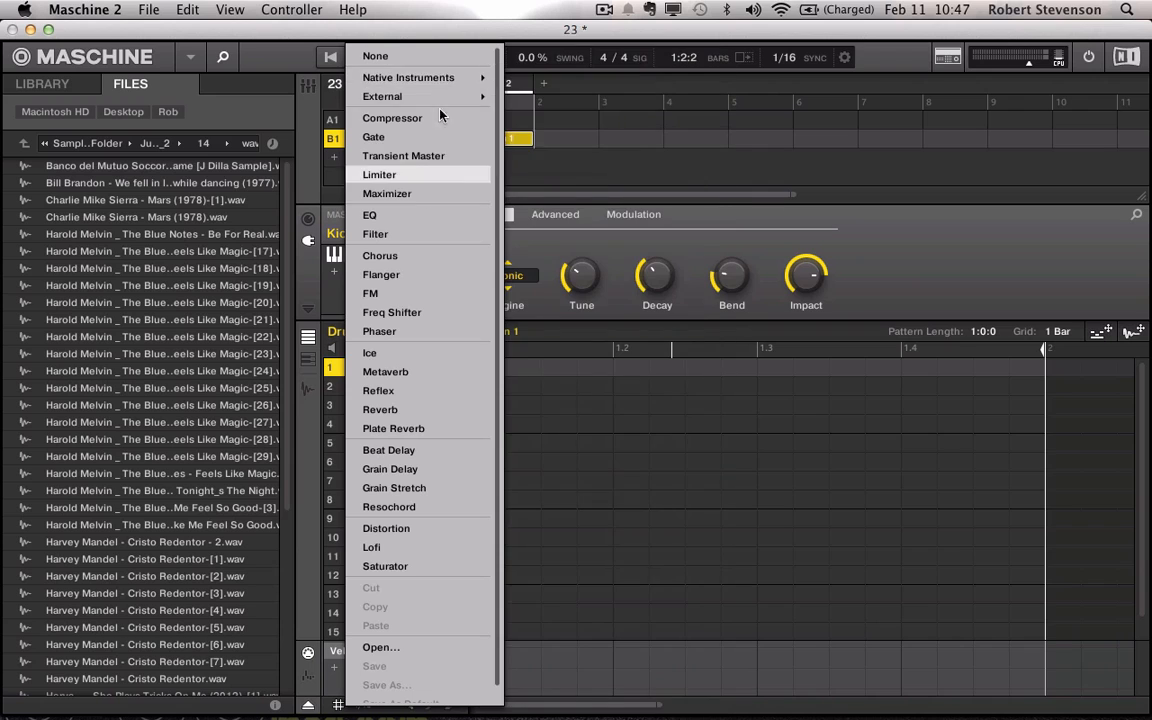
left_click(757, 483)
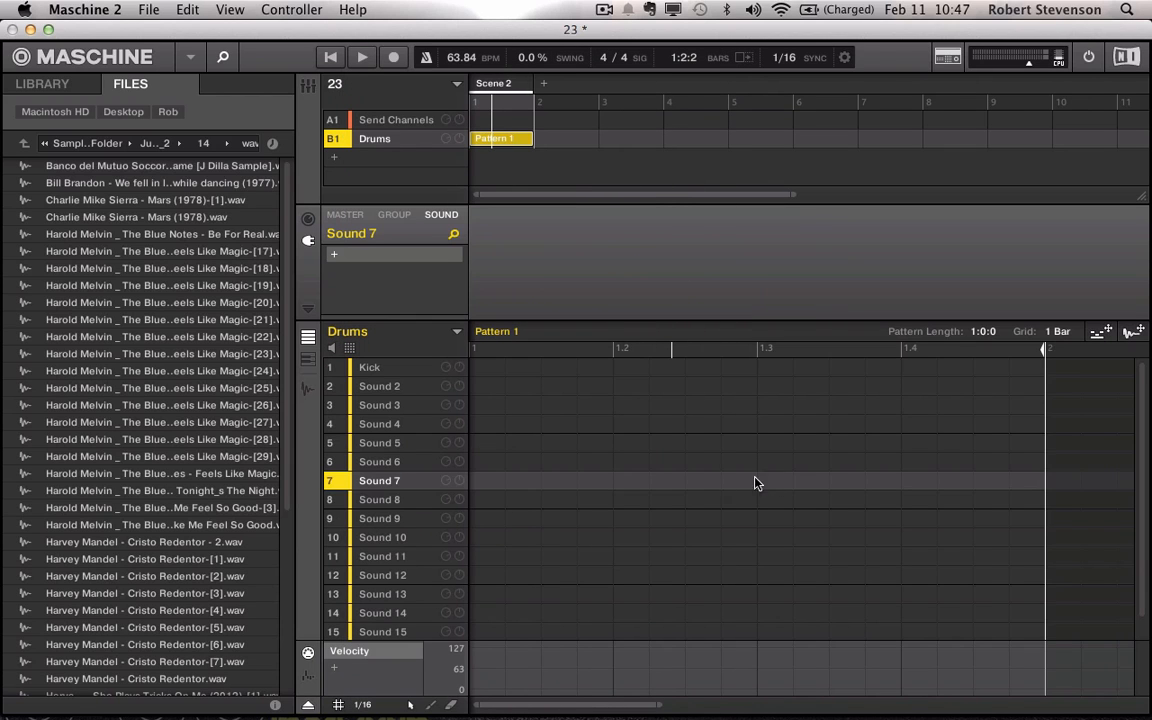
- Load the Drumsynth Snare instrument on the second sound of the Drums group
left_click(428, 388)
left_click(336, 258)
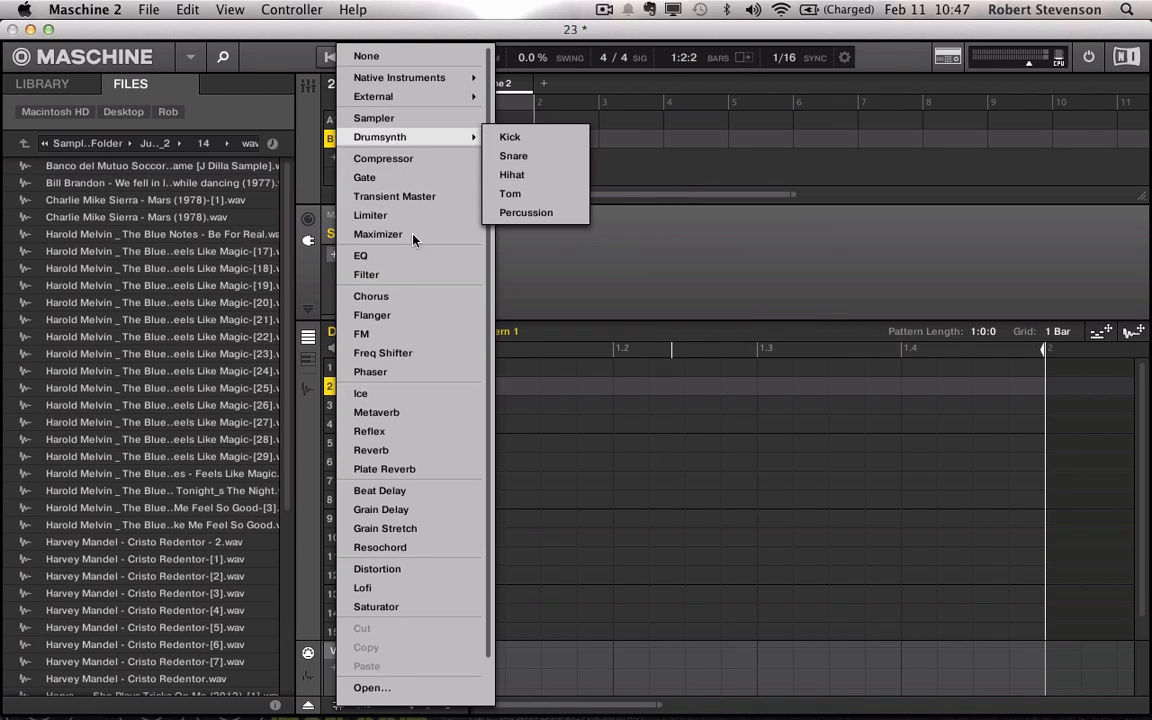
left_click(628, 488)
left_click(398, 387)
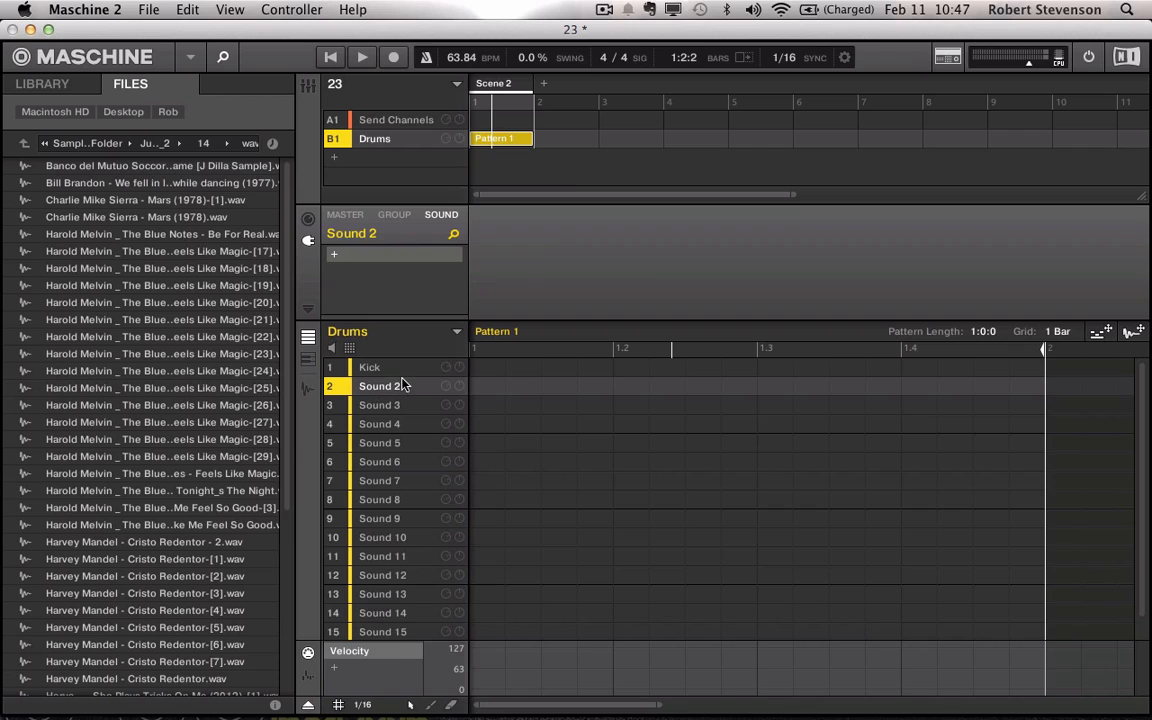
left_click(336, 258)
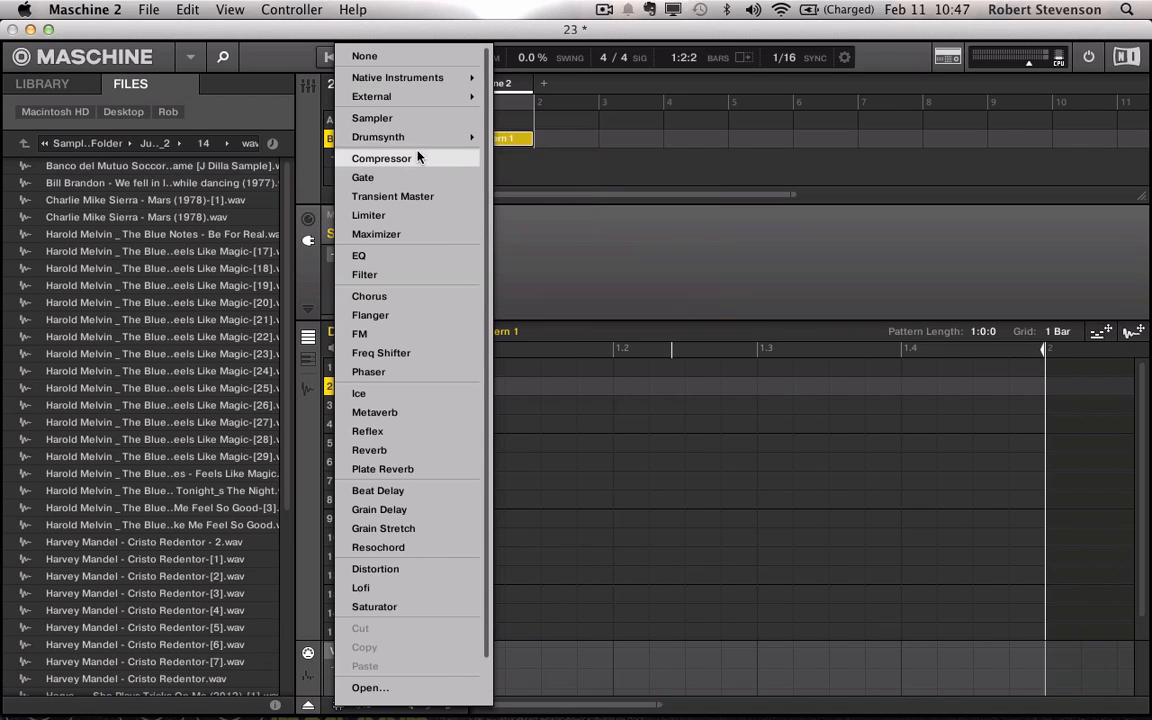
mouse_move(389, 140)
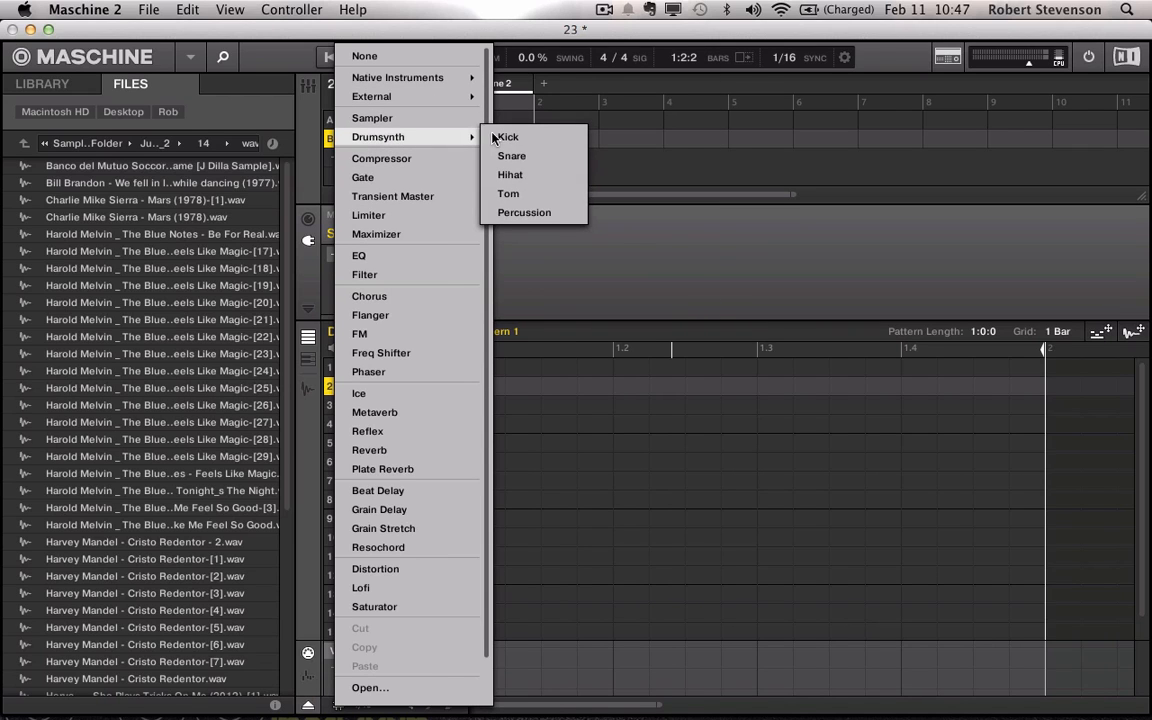
left_click(513, 155)
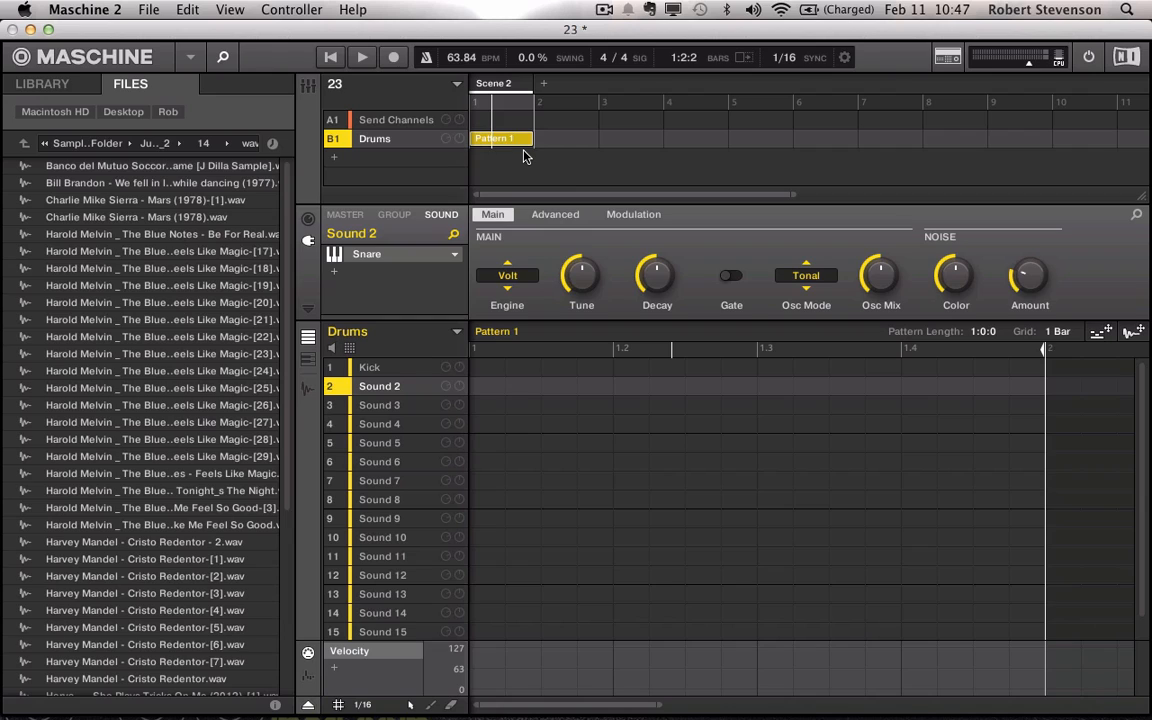
- Rename the second sound as Snare
double_click(388, 390)
type("Snar")
type("are")
key("Return")
- Alternate between the Kick and Snare sounds to compare how they work together
key("Up")
key("Down")
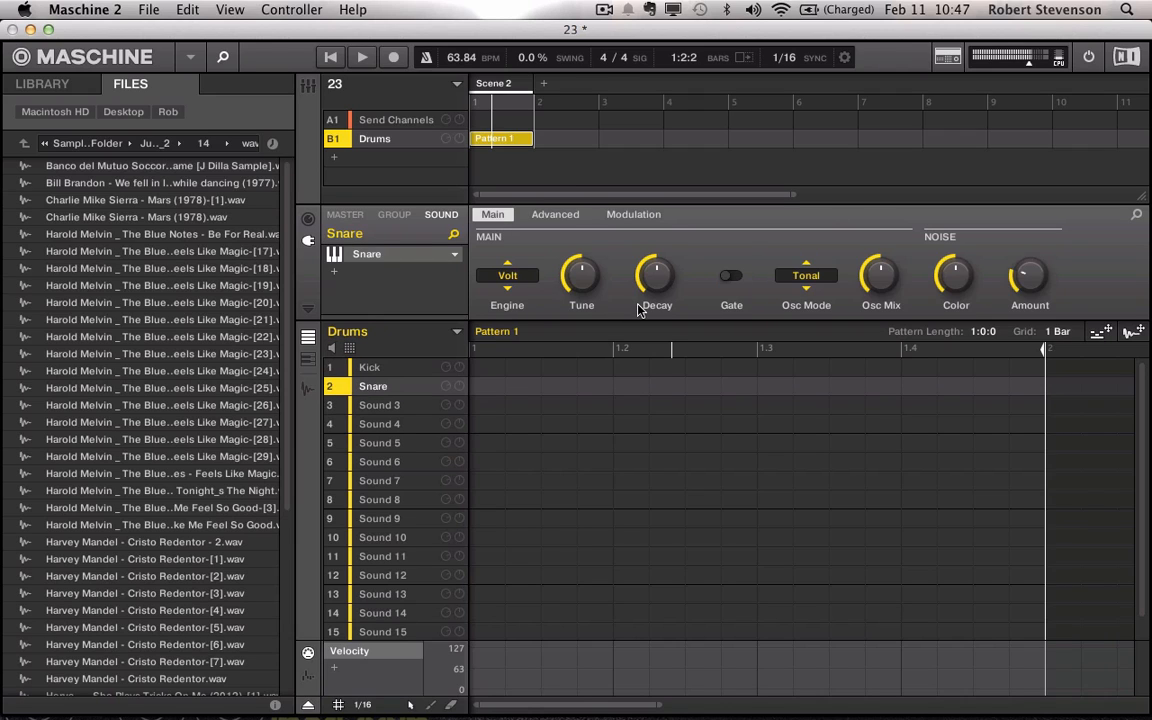
key("Up")
key("Down")
key("Up")
key("Down")
key("Up")
key("Down")
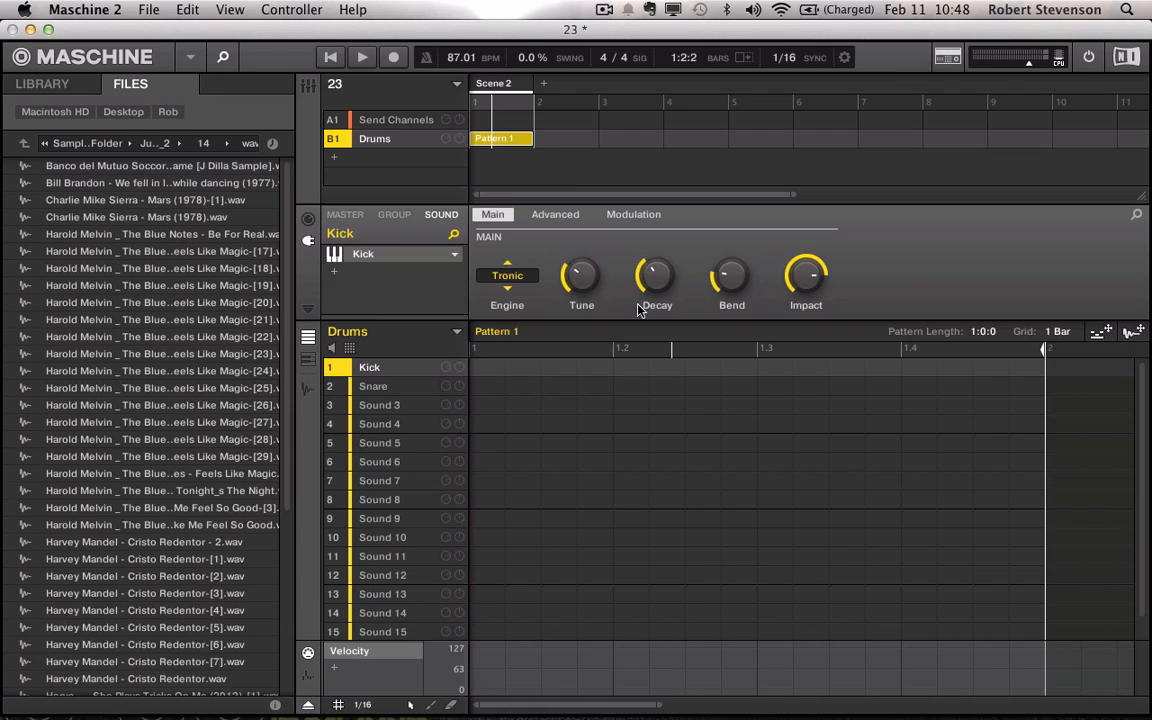
- Record a one-bar kick and snare beat into Pattern 1 at 69.50 BPM
key("ctrl+space")
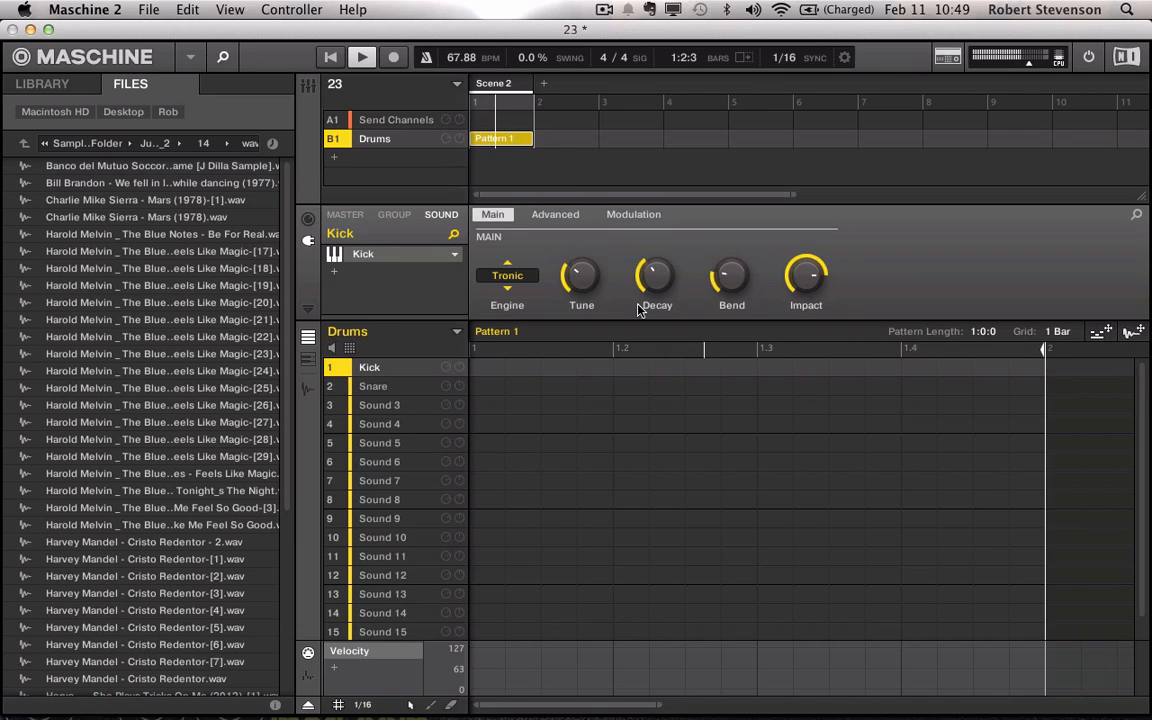
key("space")
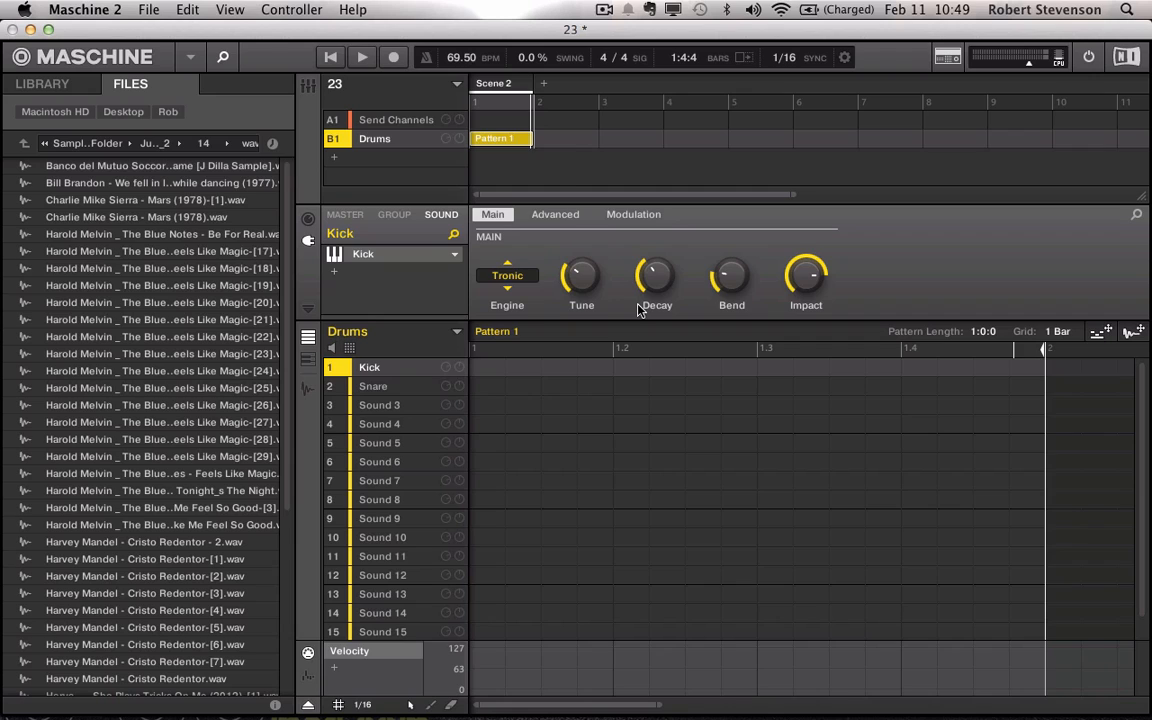
key("space")
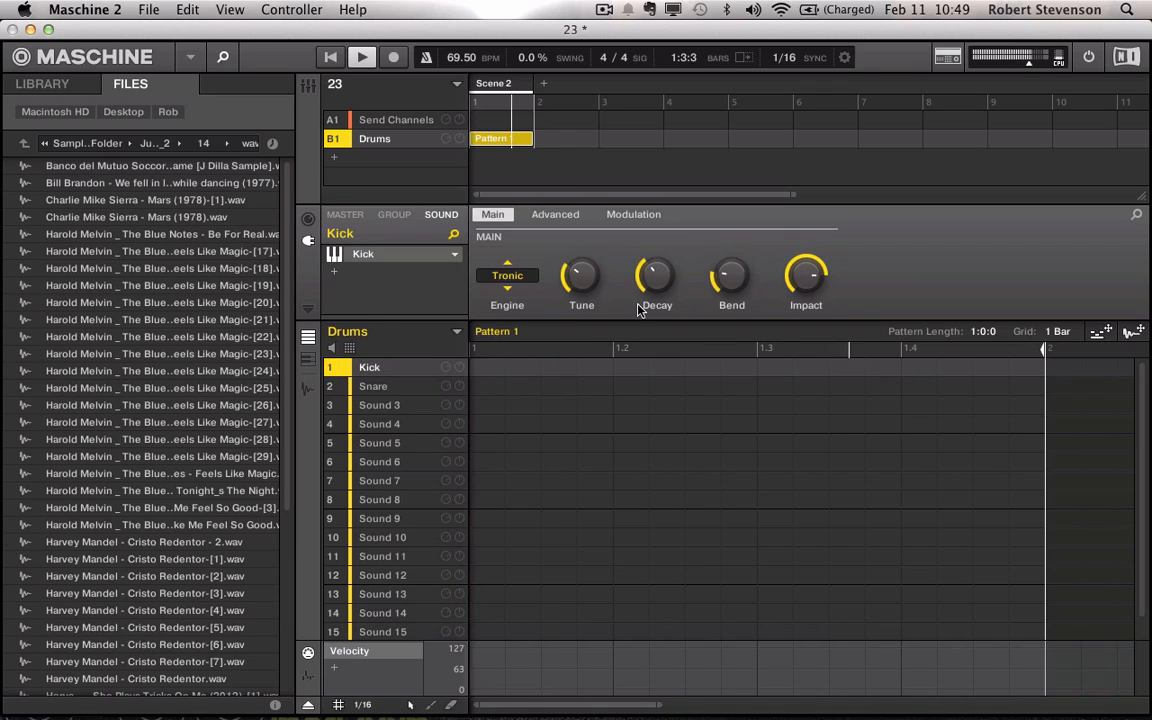
key("r")
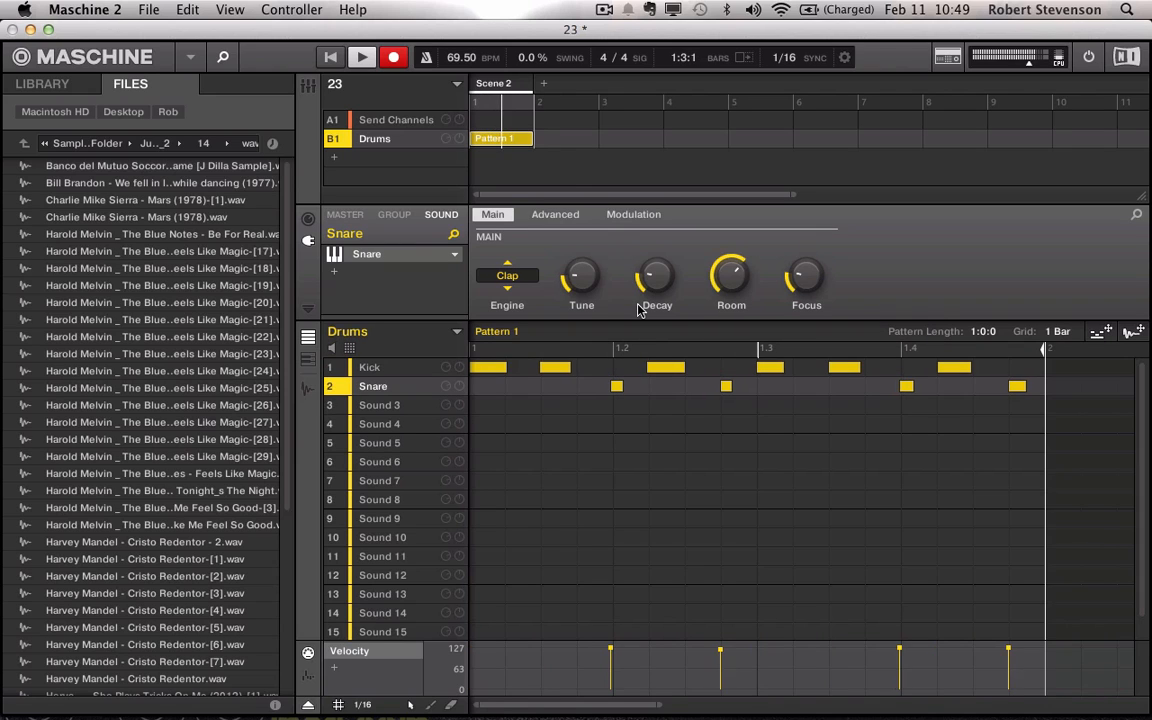
key("r")
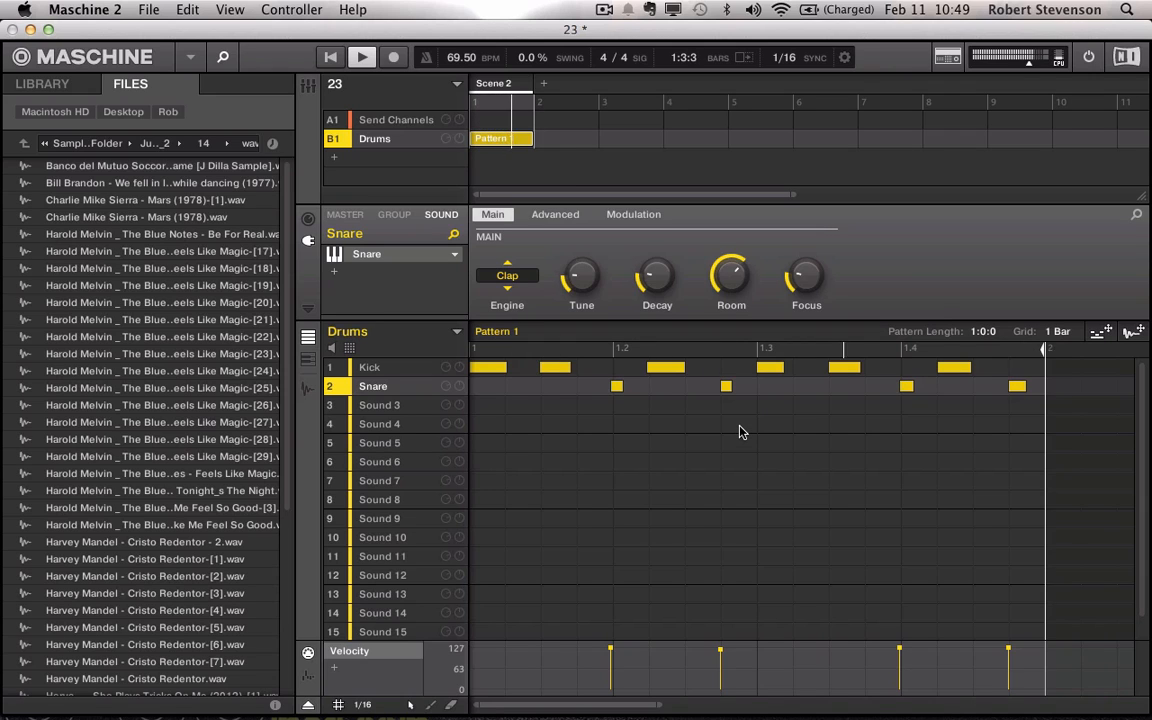
key("XF86AudioRaiseVolume")
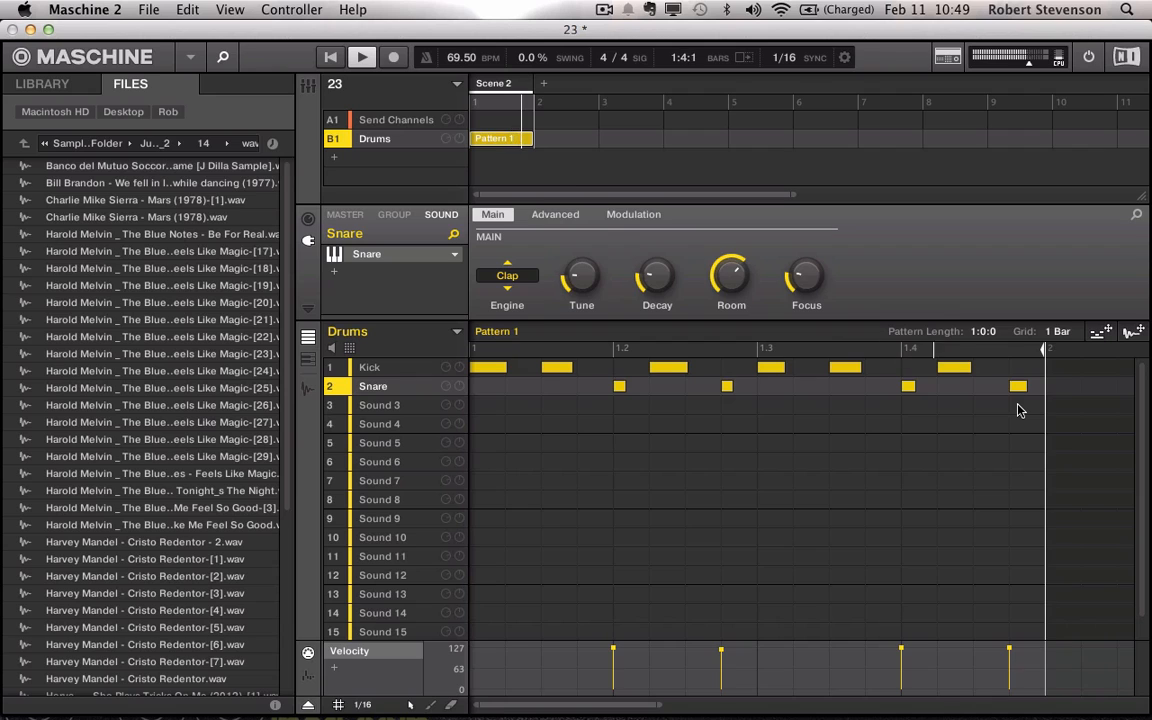
key("XF86AudioRaiseVolume")
- Load the Drumsynth Snare instrument on Sound 6
left_click(391, 372)
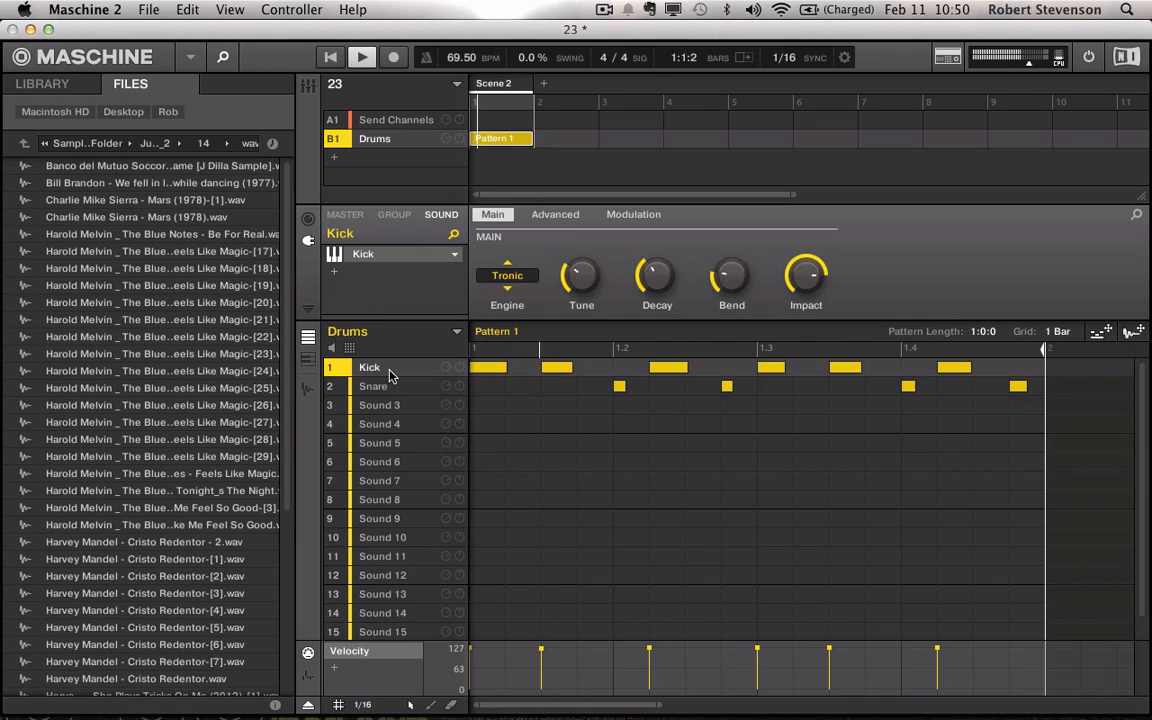
left_click(393, 404)
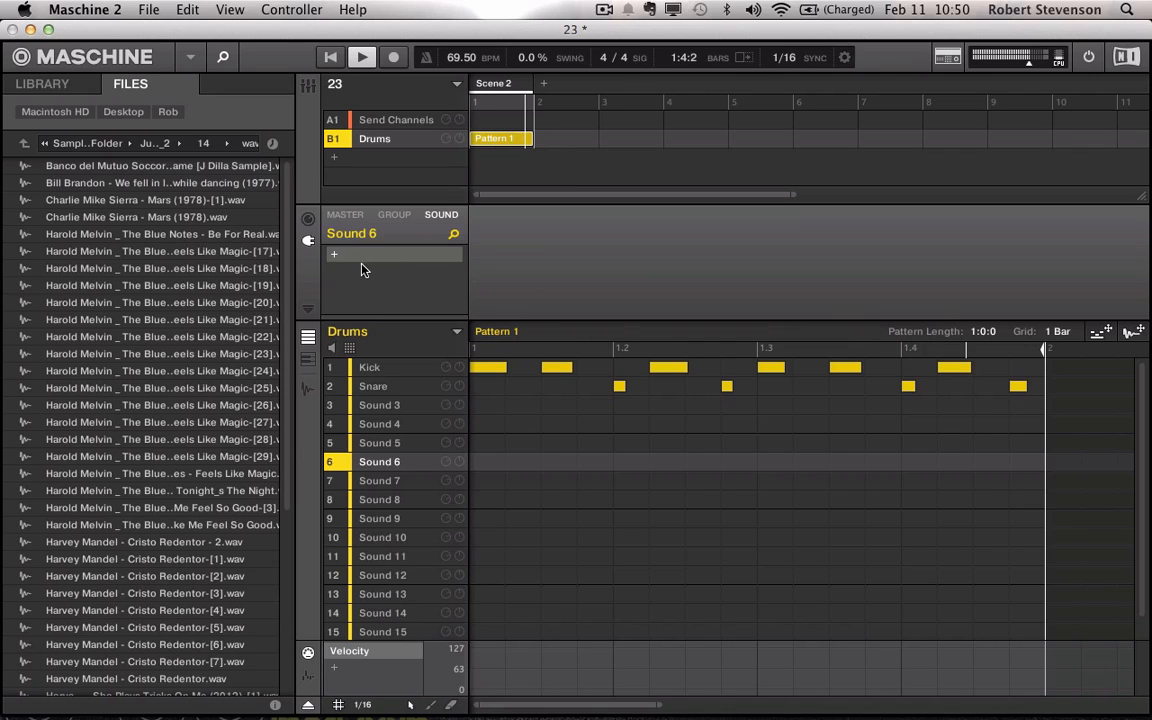
left_click(335, 256)
mouse_move(440, 137)
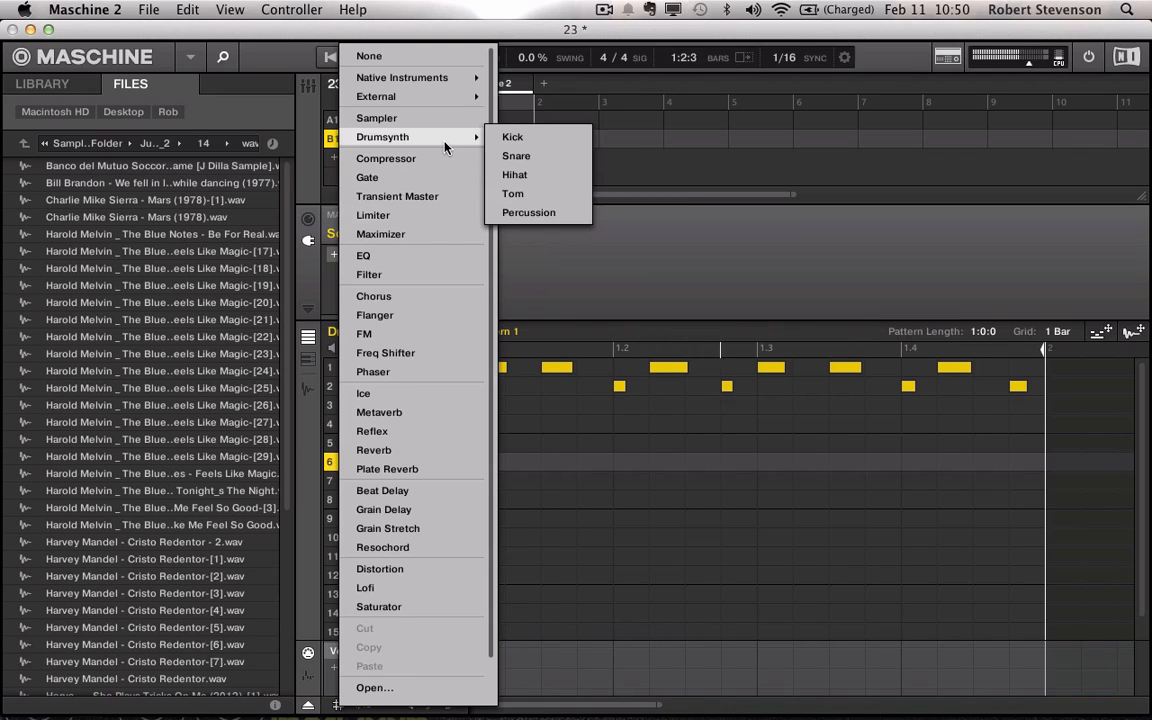
left_click(516, 155)
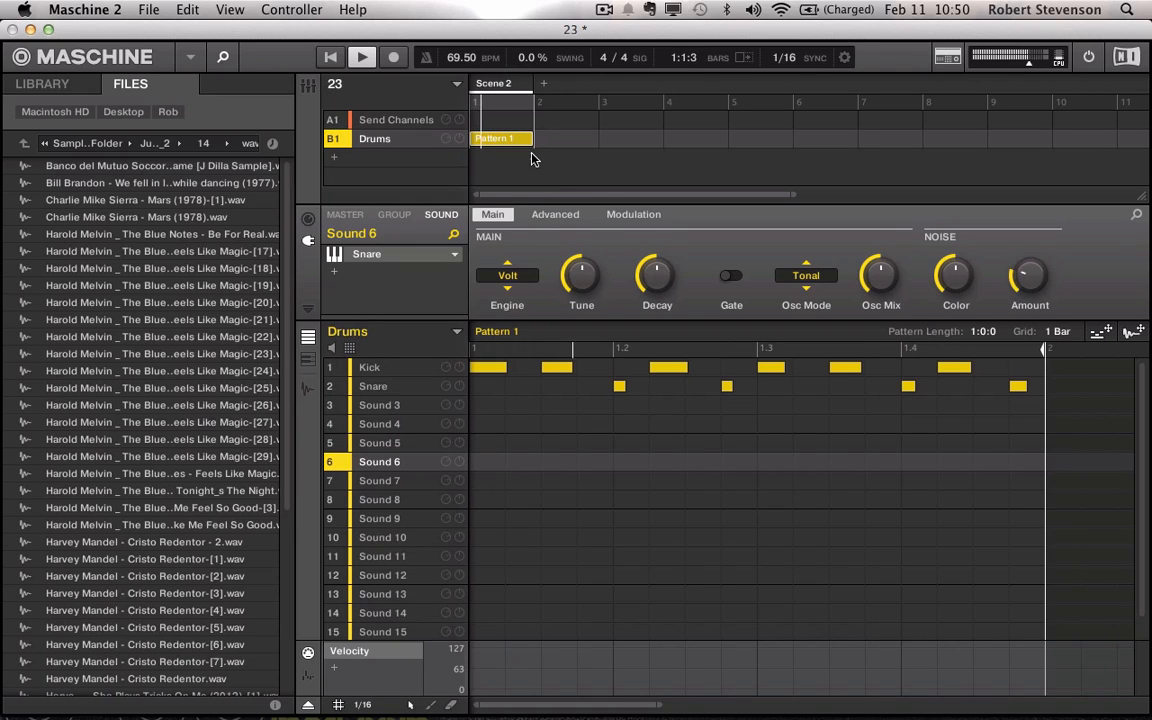
- Copy all the Snare notes in Pattern 1 to Sound 3 at the same positions
left_click(401, 388)
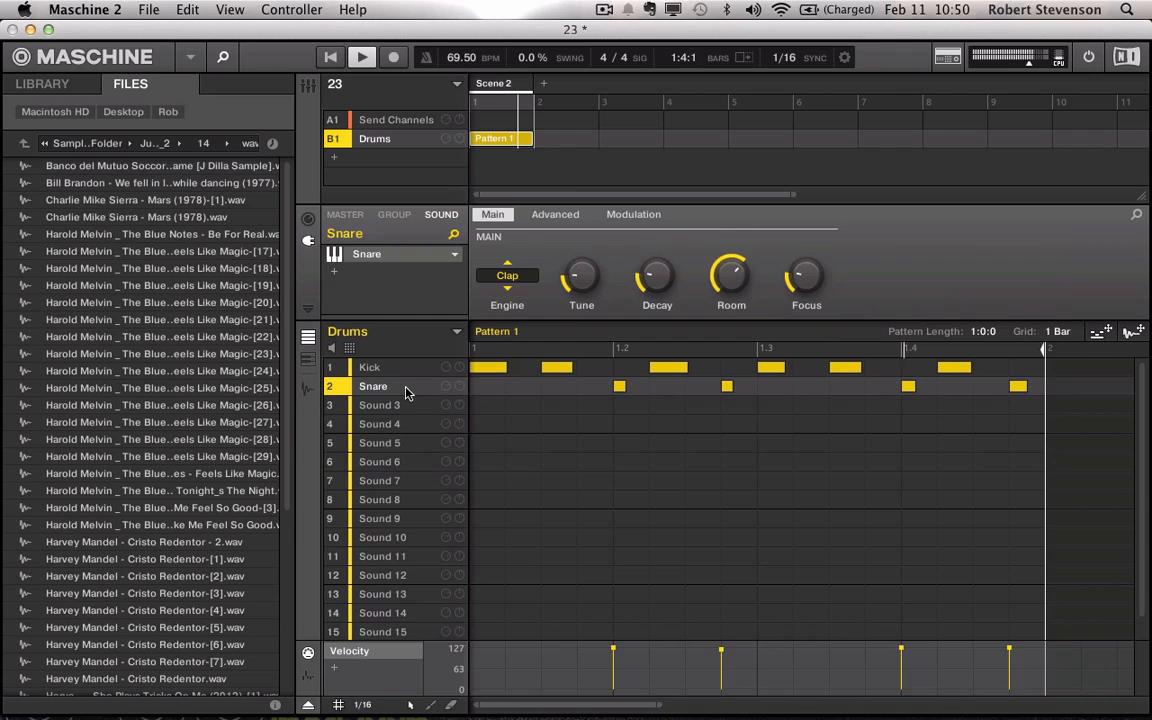
left_click_drag(1040, 392, 578, 388)
key("super+c")
left_click(424, 412)
key("super+v")
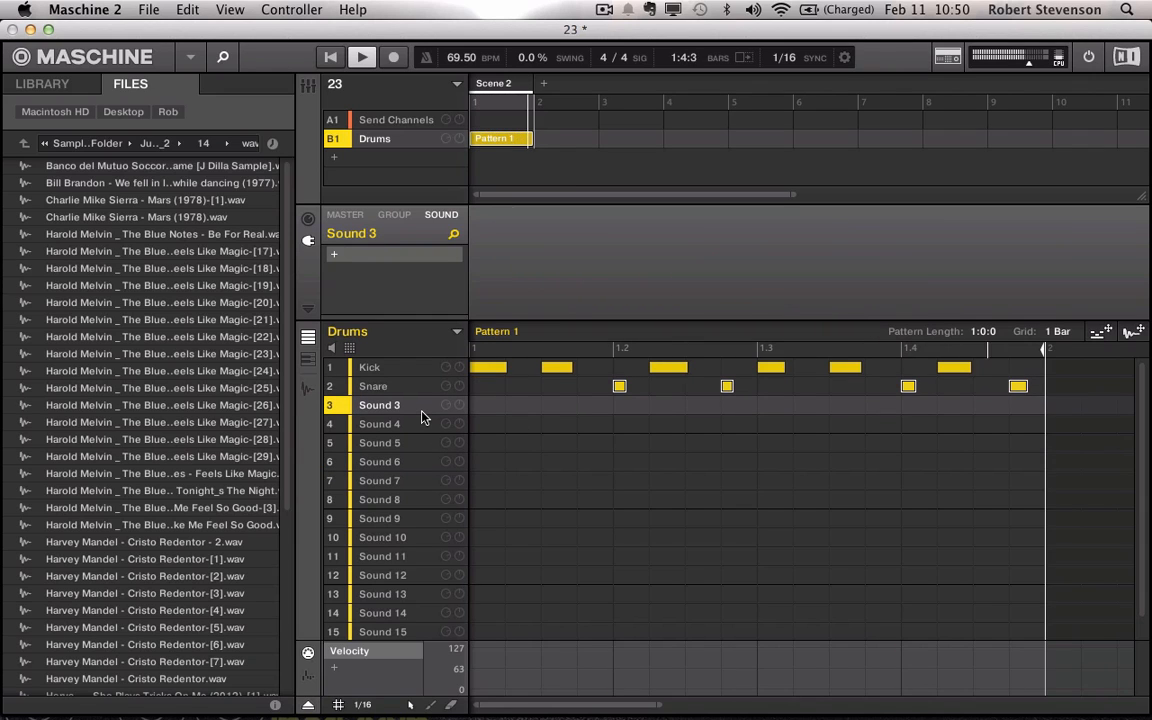
- Load the Drumsynth Snare on Sound 3 with the Volt engine, shortening its decay and raising the noise amount
left_click(336, 255)
mouse_move(458, 137)
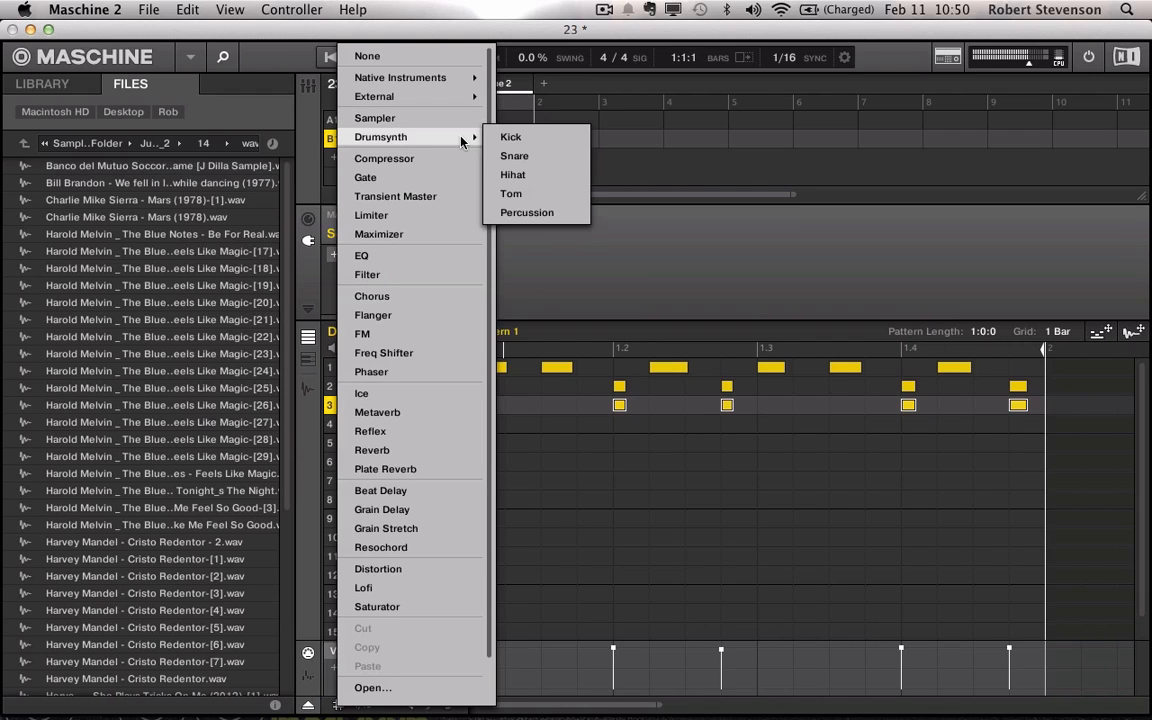
left_click(530, 160)
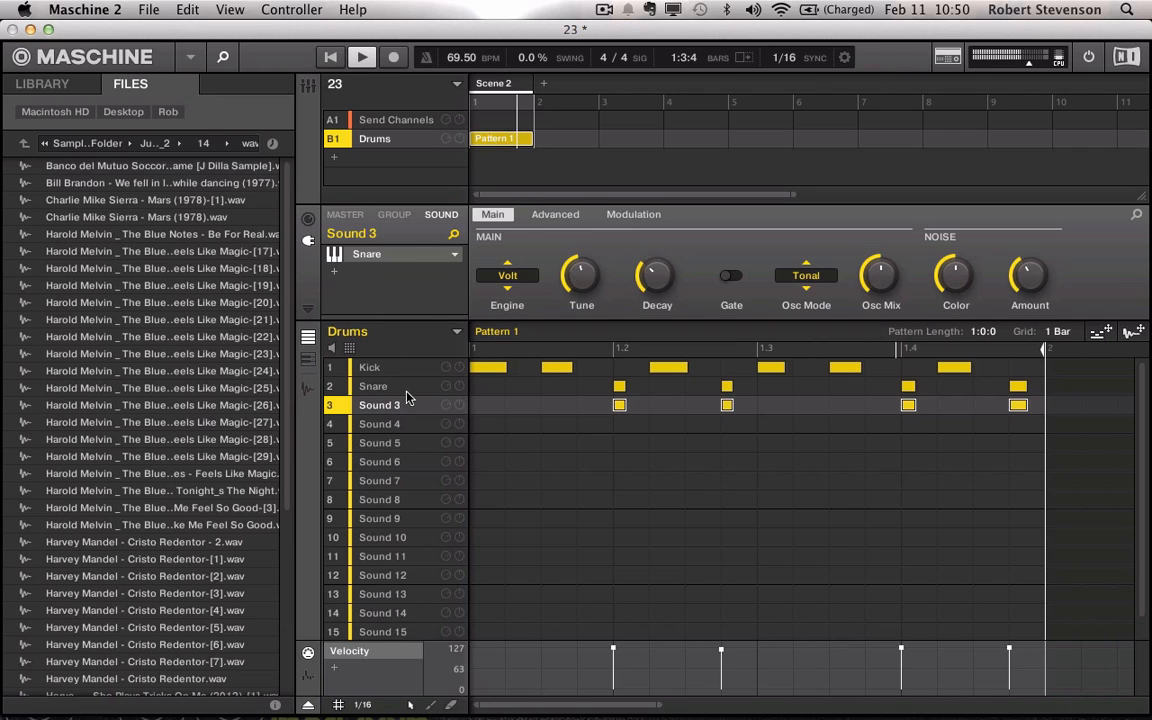
- Add a Transient Master effect to the Kick and adjust its depth settings
left_click(390, 367)
left_click(334, 271)
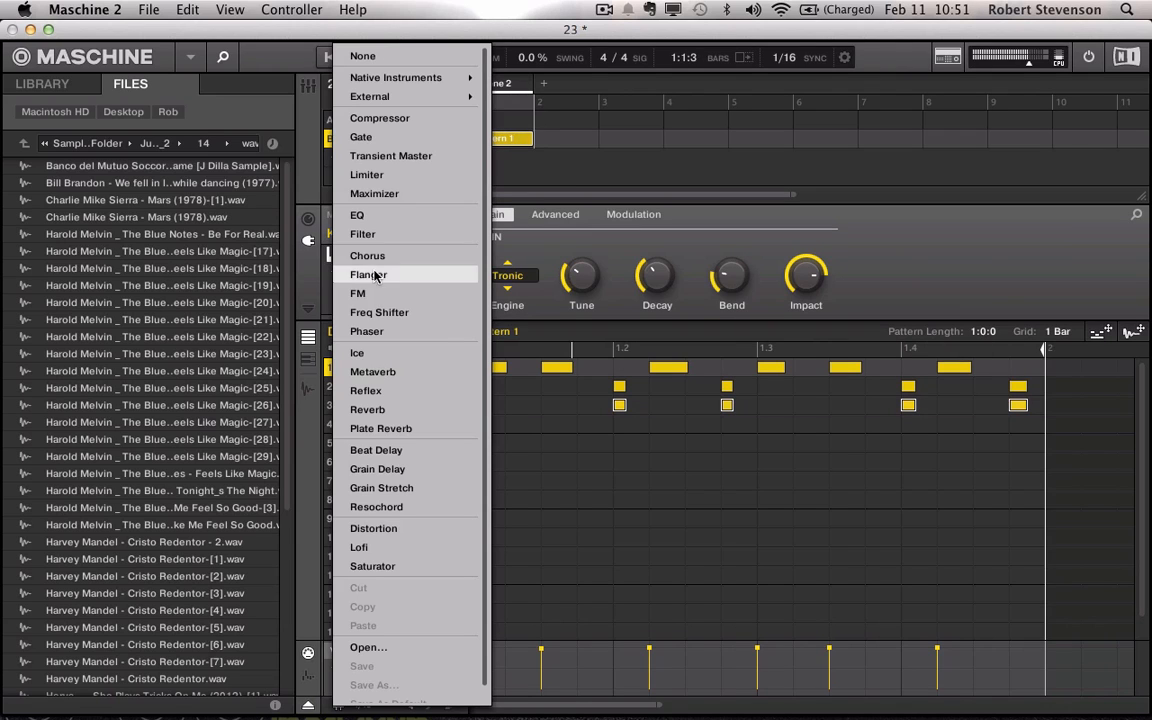
left_click(437, 156)
mouse_move(513, 291)
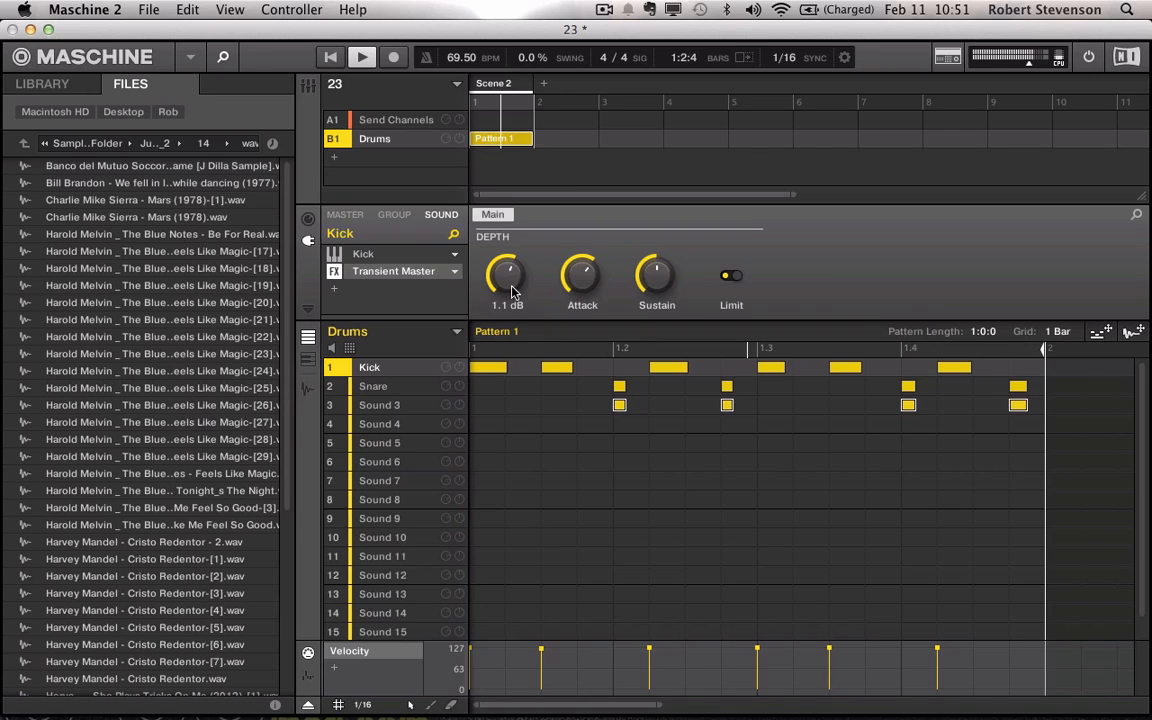
scroll(513, 291, "down", 1)
- Add a Transient Master effect after the snare instrument on Sound 3 and raise its attack and sustain
left_click(376, 386)
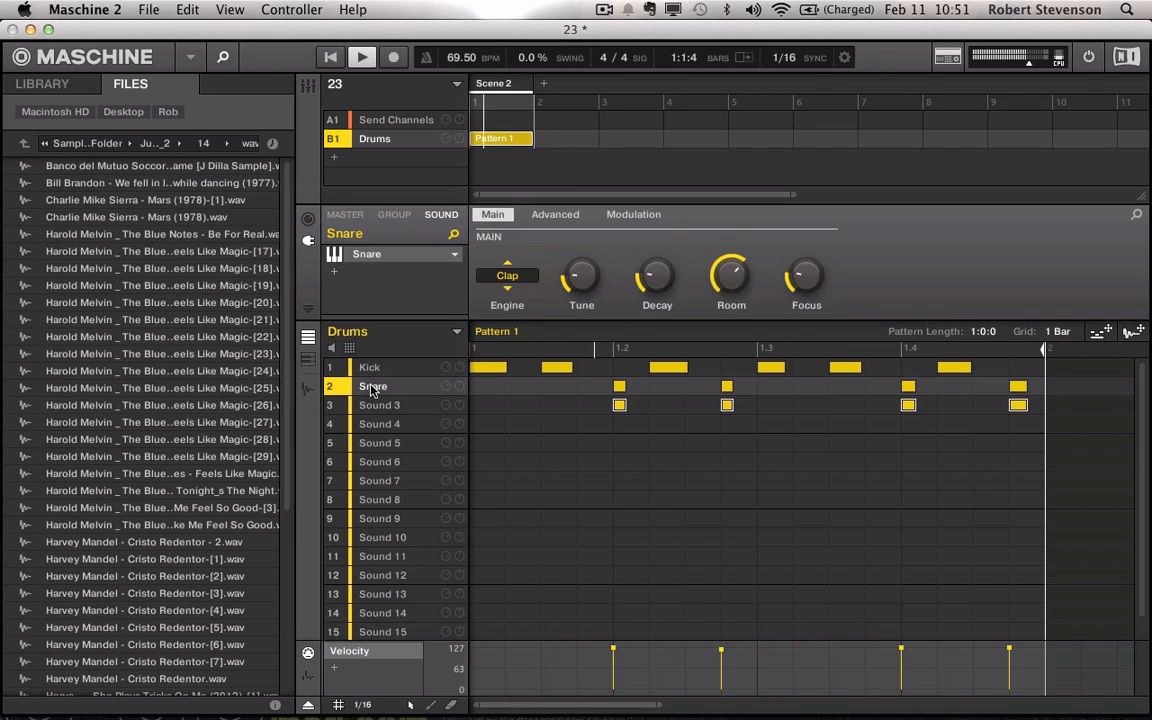
left_click(392, 406)
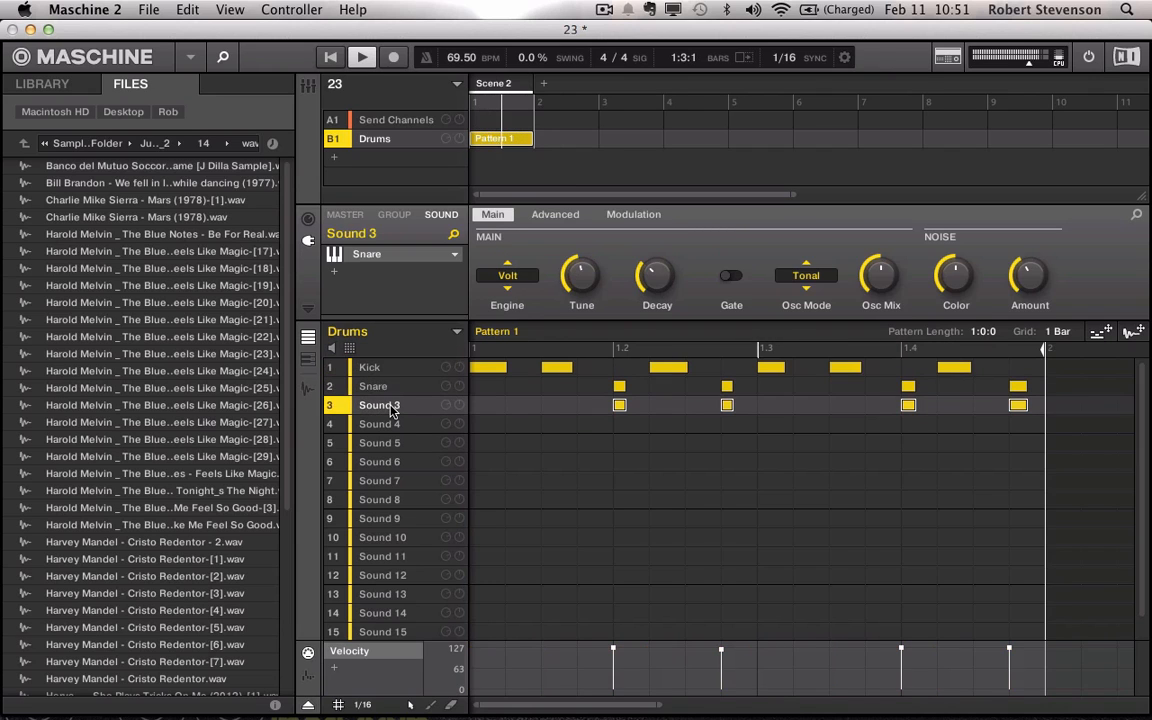
left_click(338, 251)
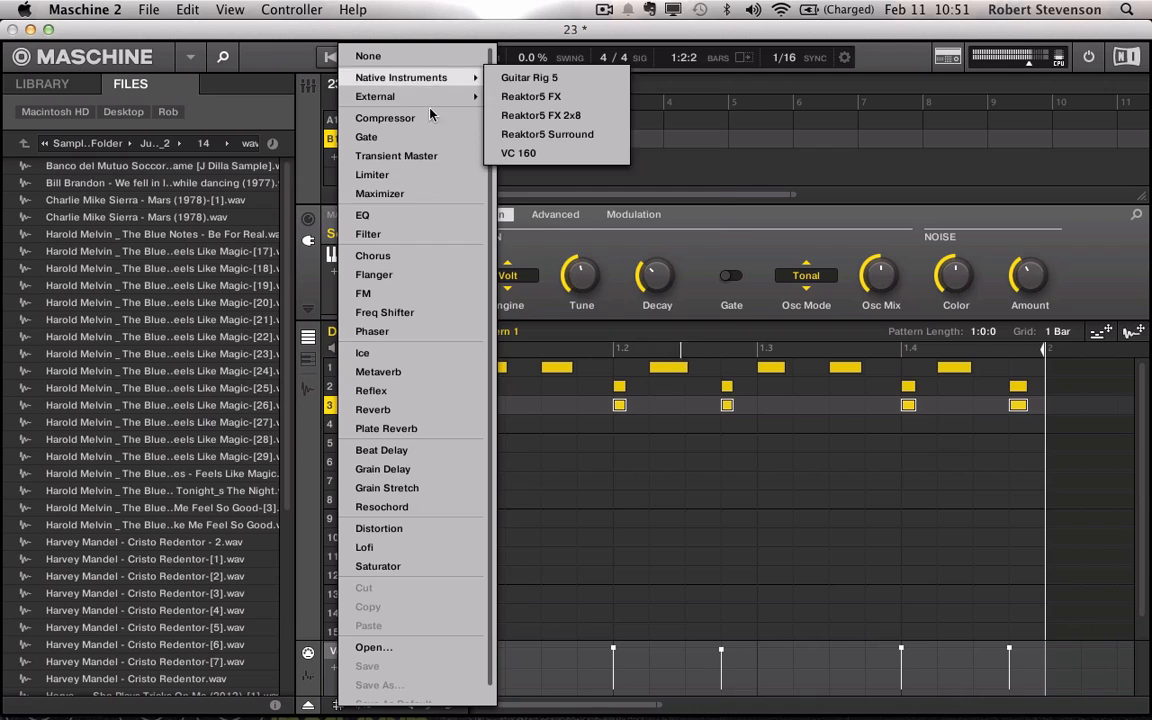
left_click(420, 156)
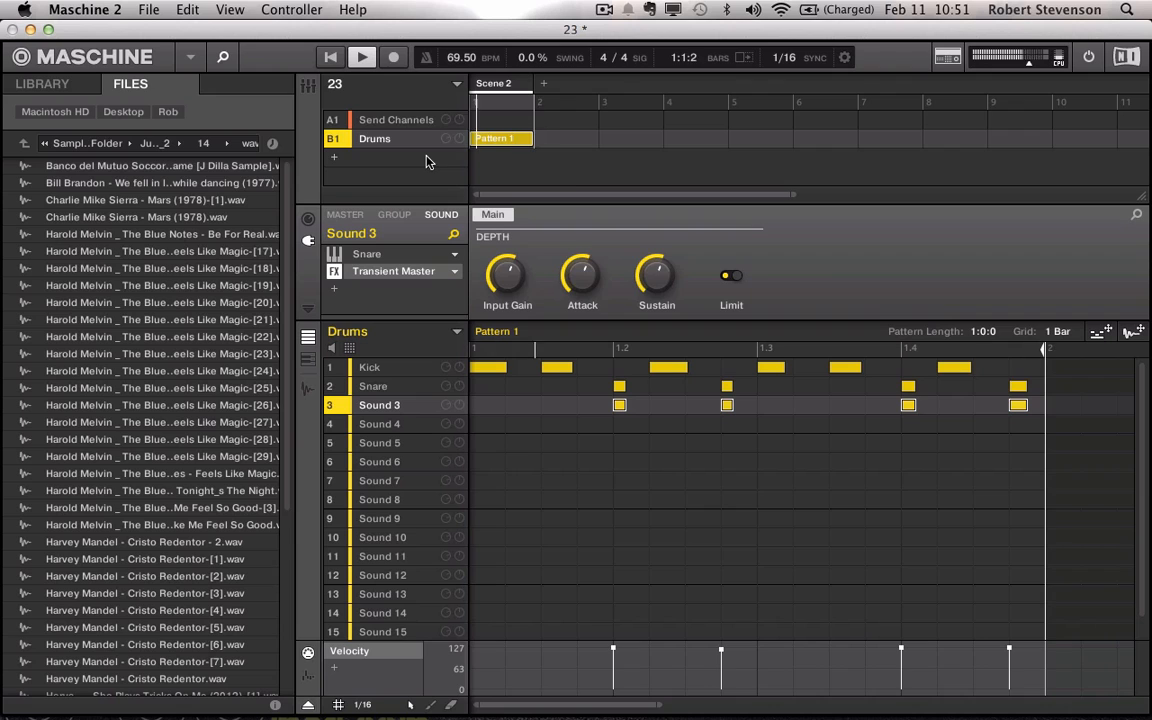
- Route the Kick's Aux 1 output to the NY Compression-1 send channel and set its send level
left_click(372, 386)
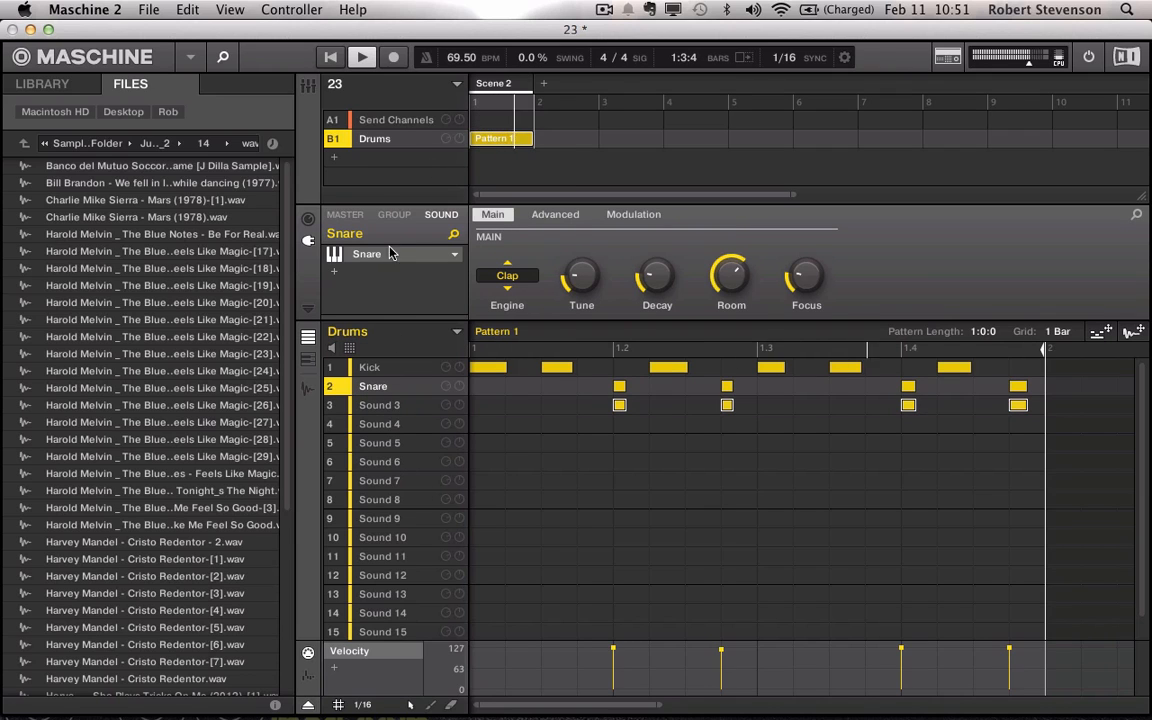
left_click(368, 368)
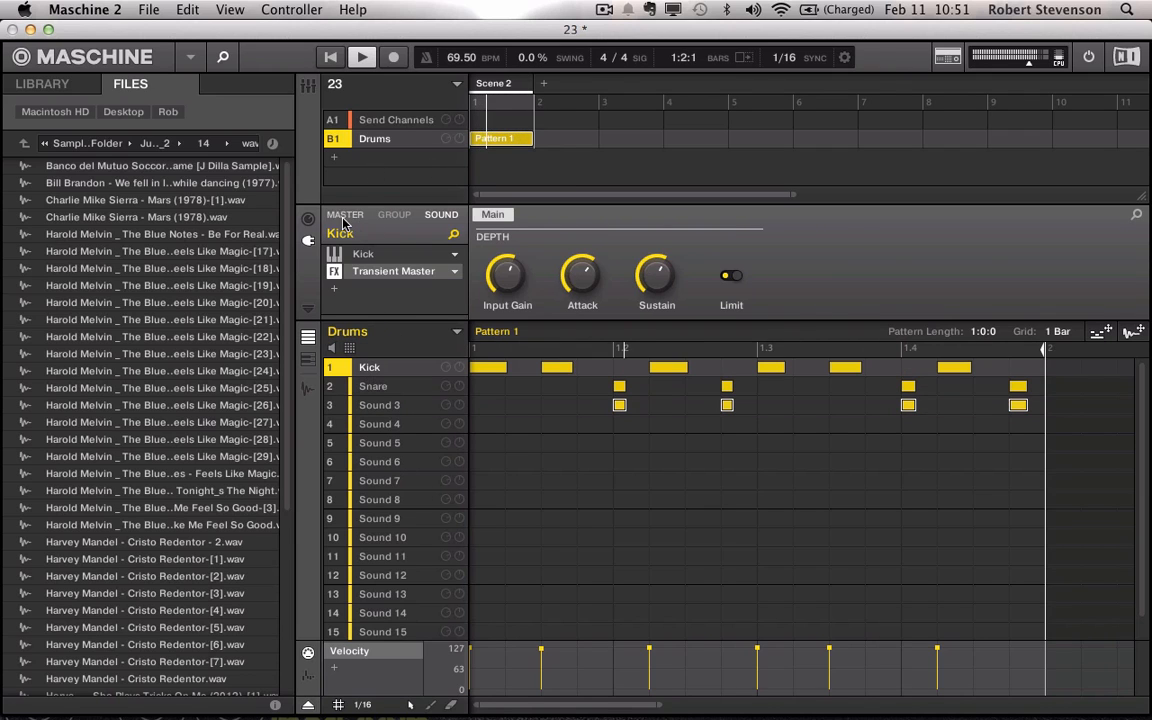
left_click(311, 218)
left_click(506, 275)
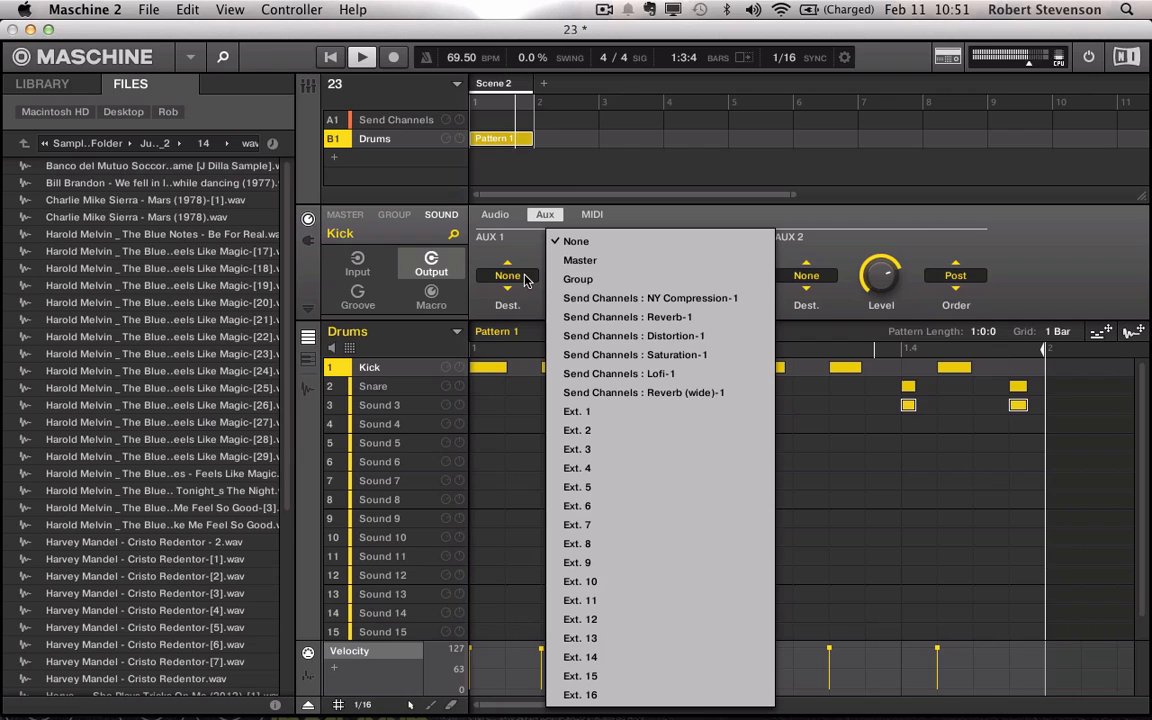
left_click(601, 304)
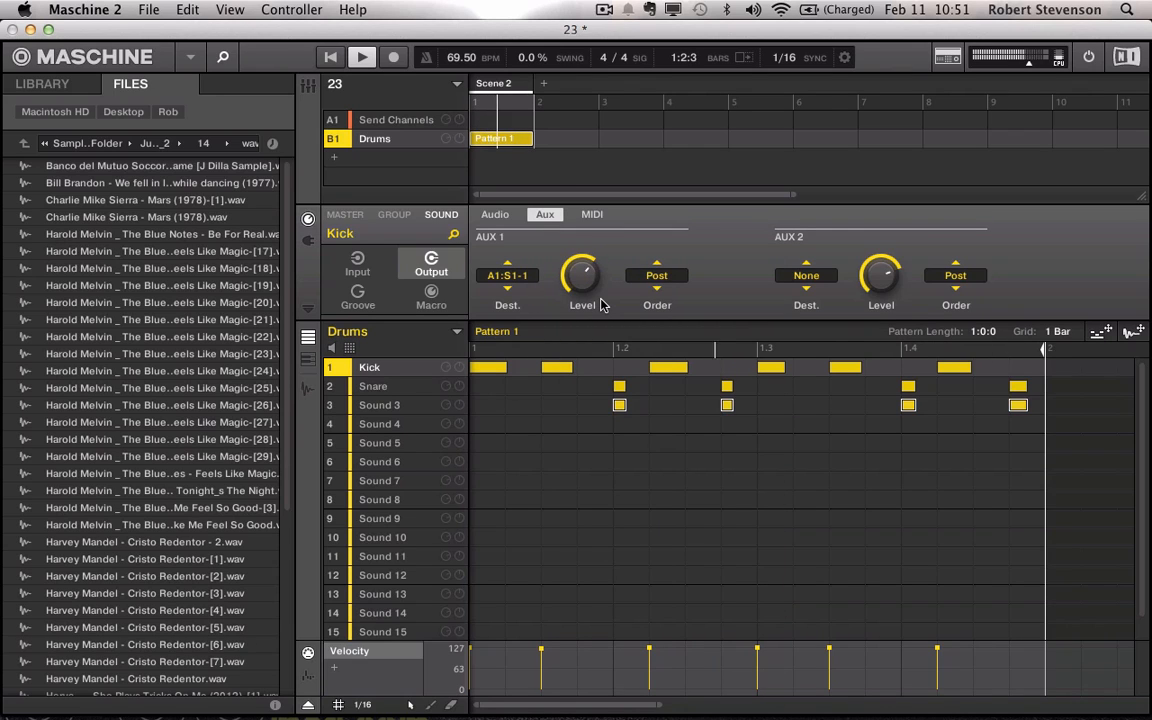
- Route the Snare's Aux 1 output to the Reverb (wide)-1 send channel at a reduced level
left_click(380, 386)
left_click(527, 280)
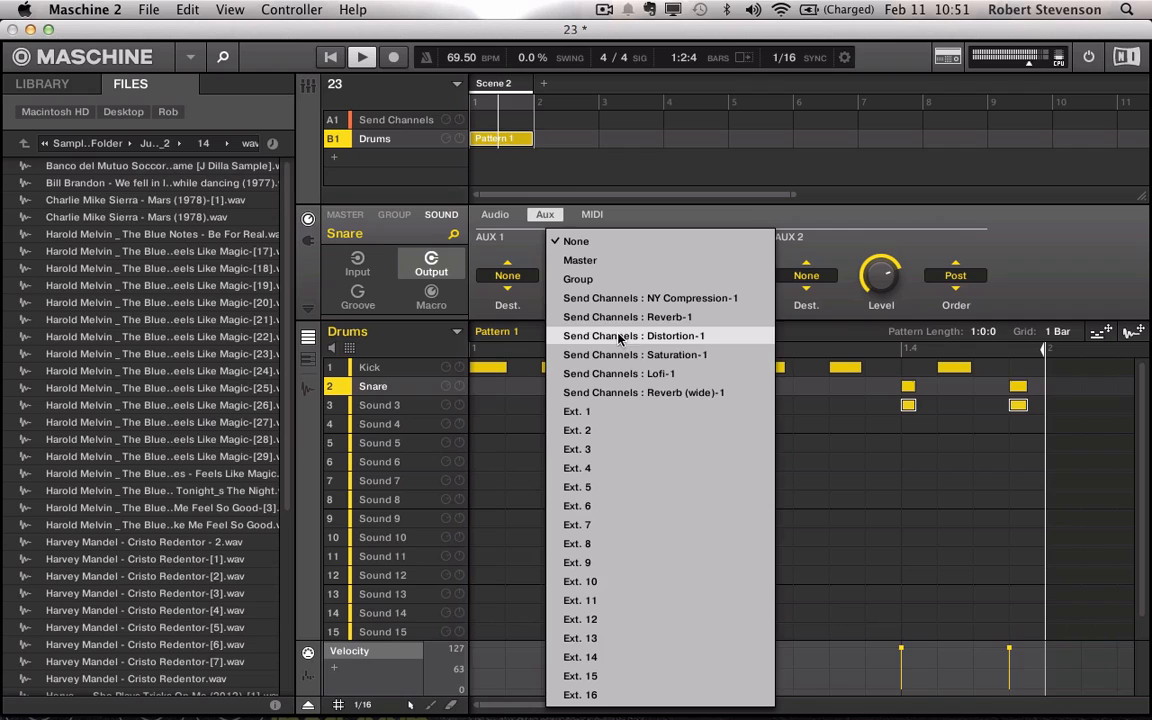
left_click(650, 391)
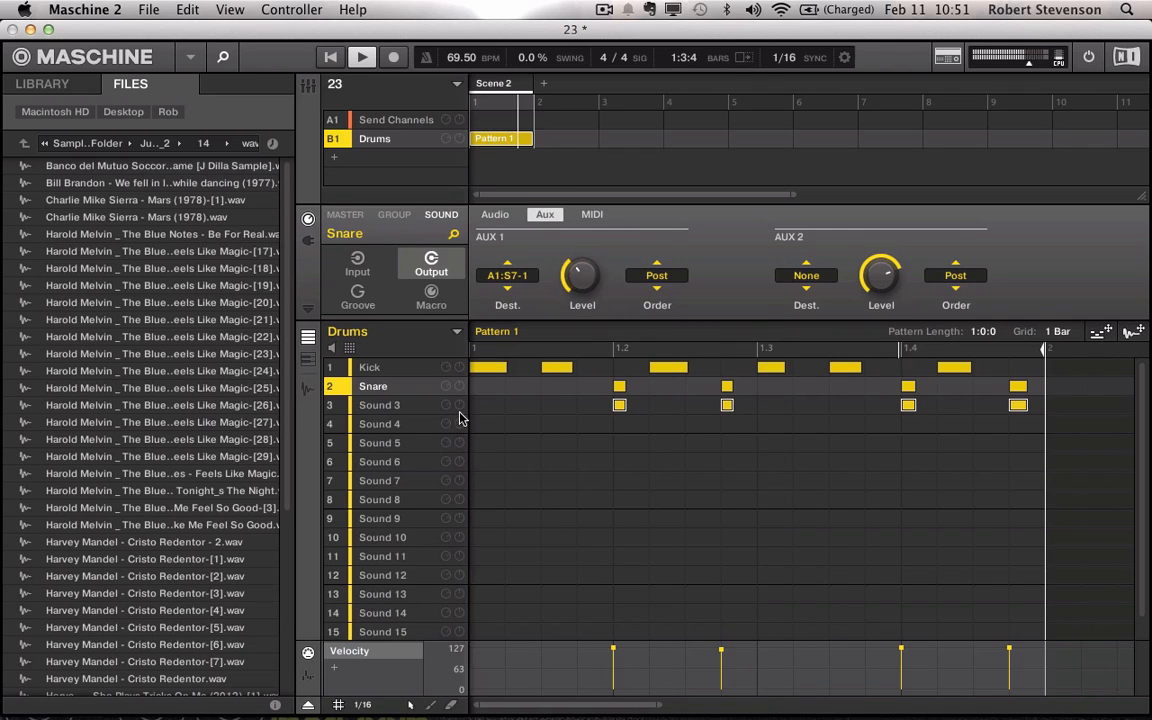
- Route Sound 3's Aux 1 output to the Reverb (wide)-1 send channel at a low level
left_click(408, 405)
left_click(518, 282)
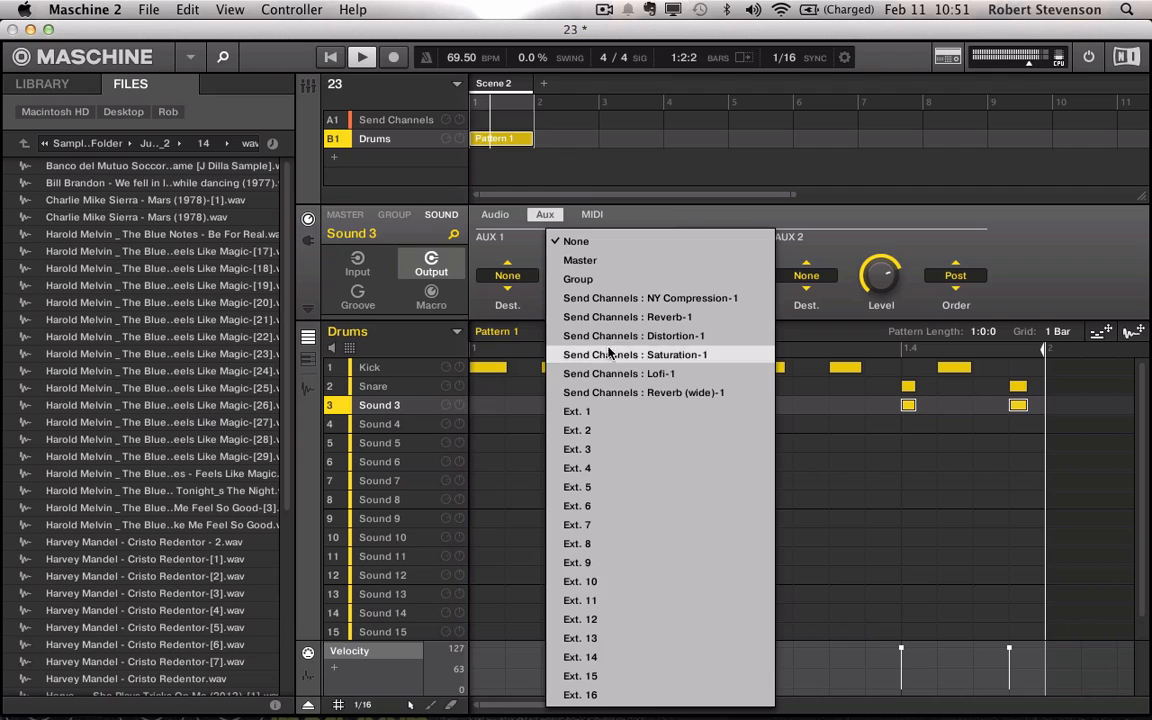
left_click(642, 392)
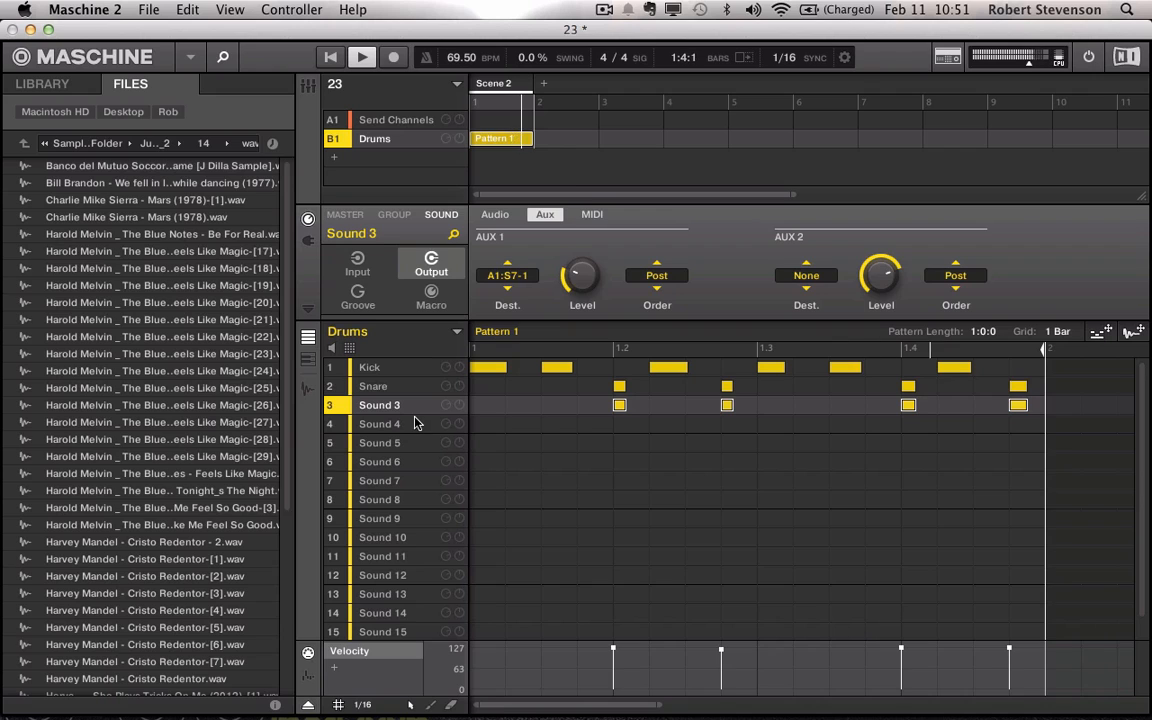
- Load the Drumsynth Hihat instrument into the empty Sound 4 of the Drums group
key("Down")
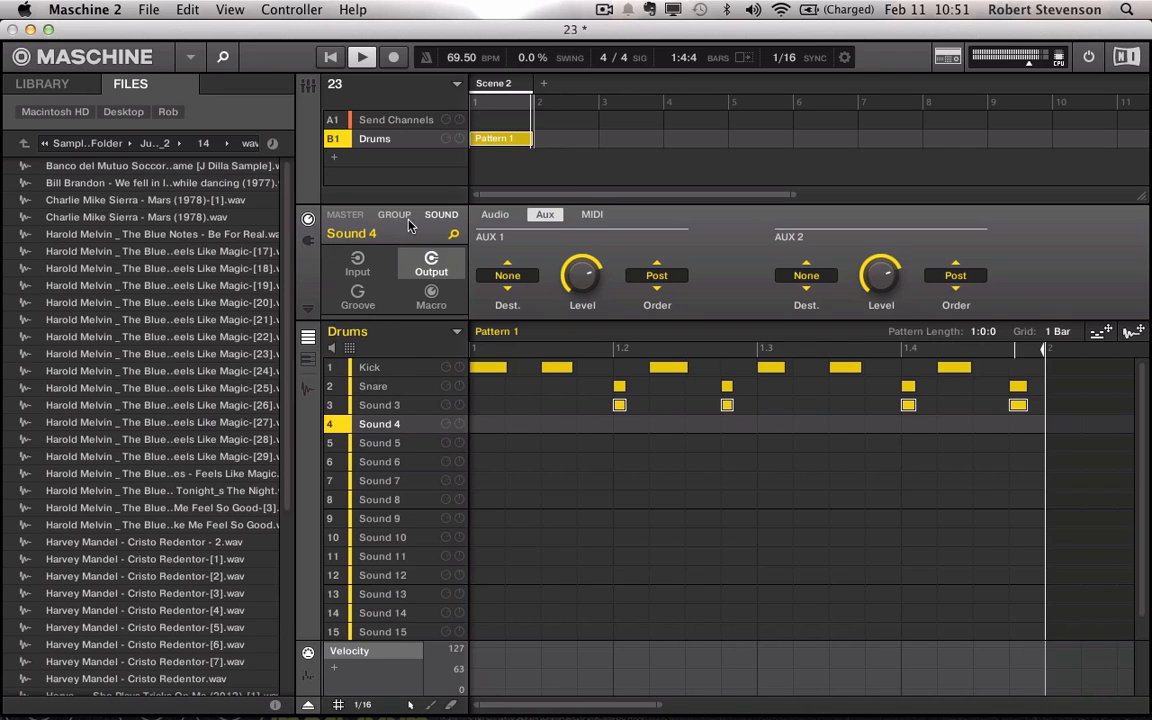
left_click(308, 240)
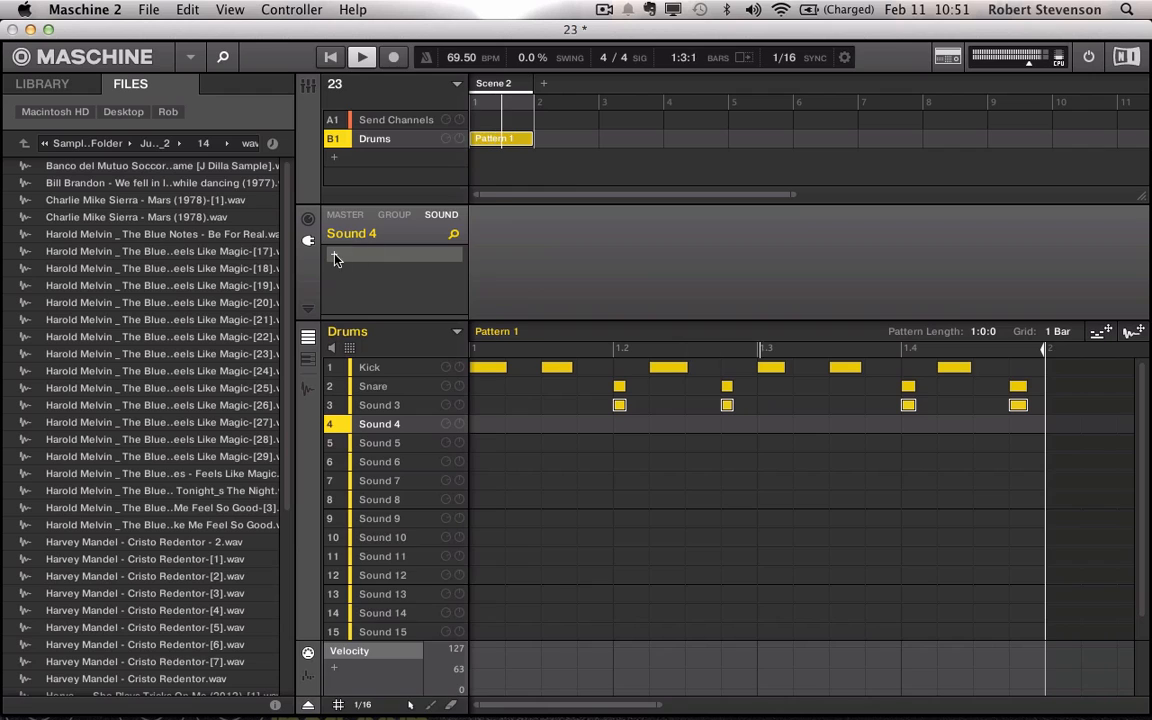
left_click(336, 257)
mouse_move(440, 137)
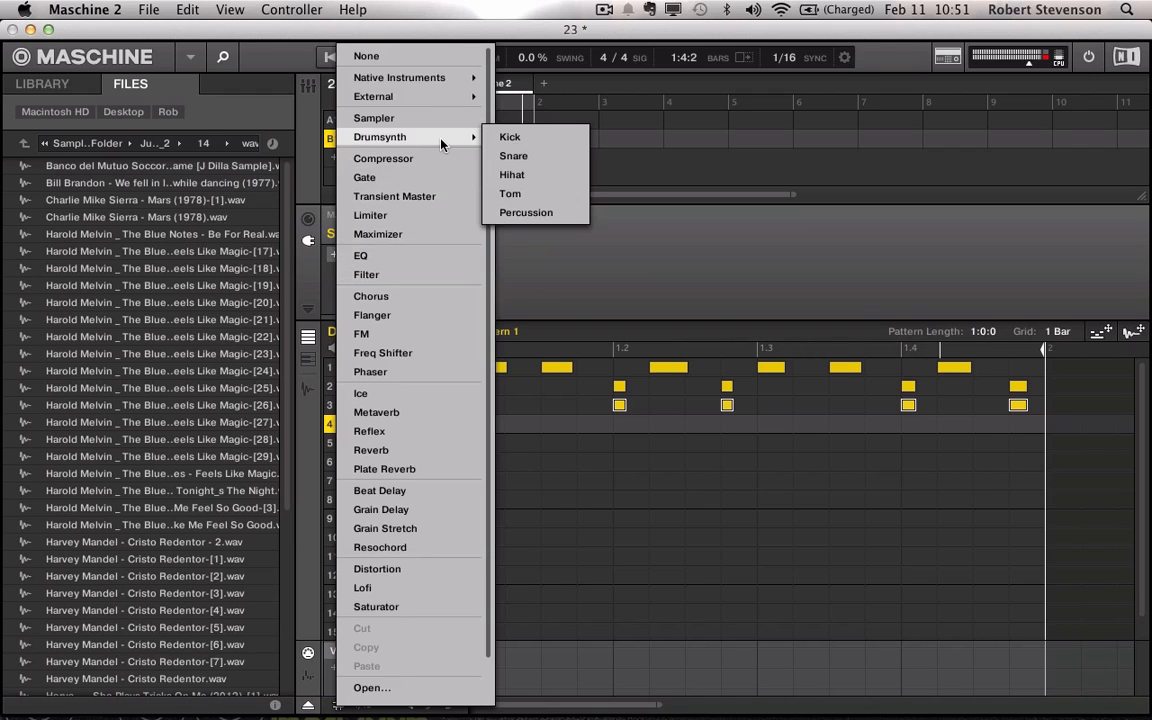
left_click(545, 174)
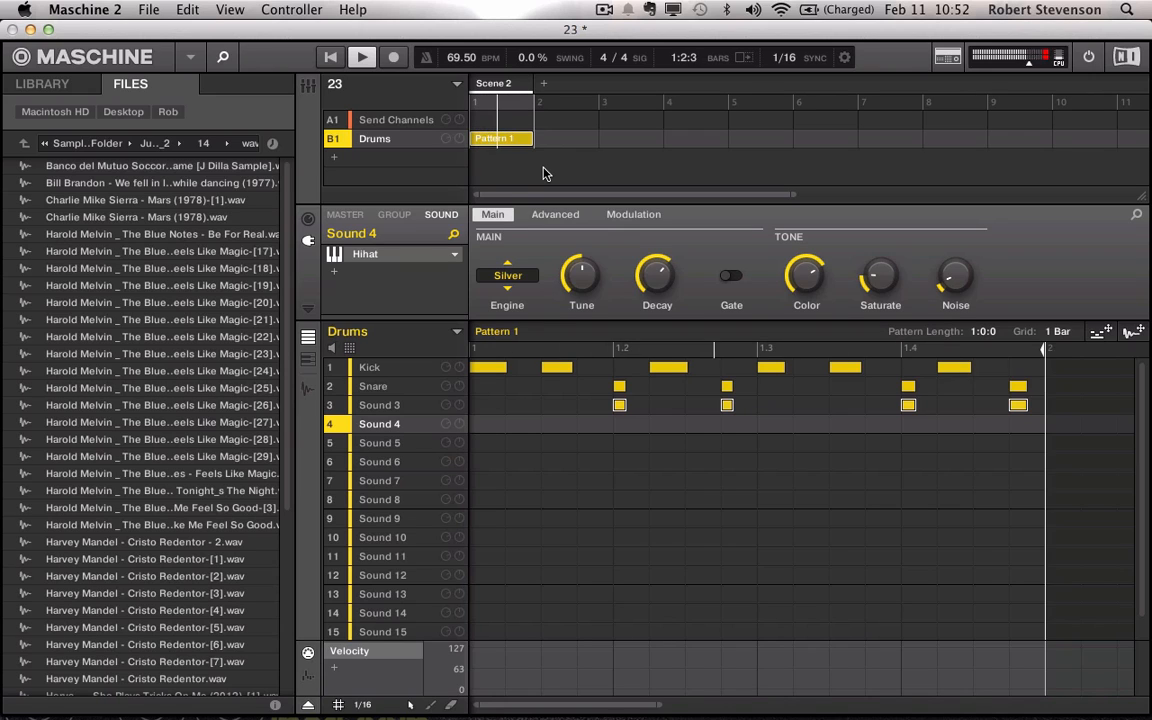
key("r")
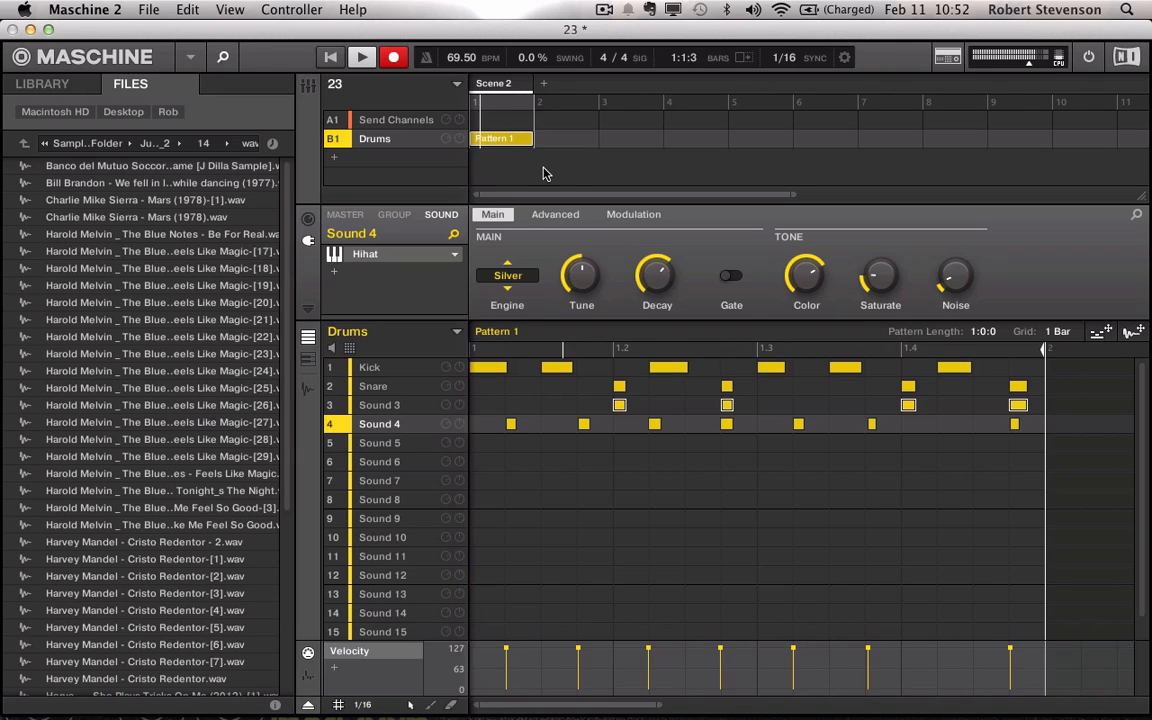
key("super+z")
key("super+z")
key("r")
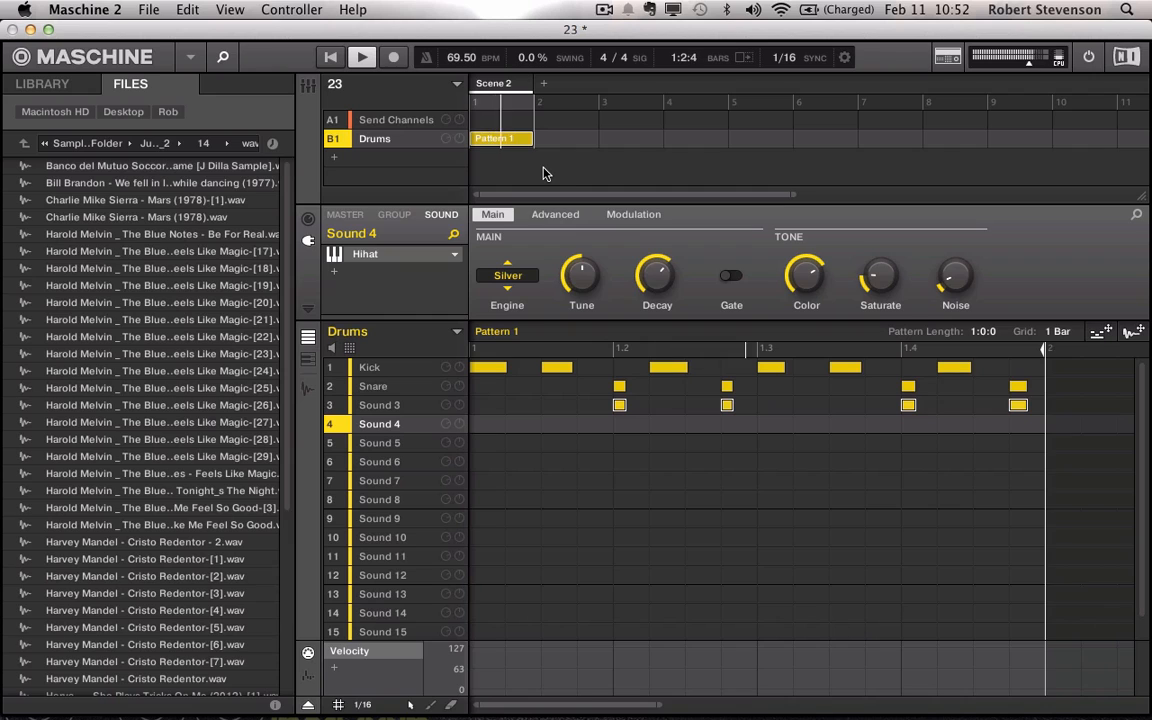
- Record hi-hat hits on the second and fourth sixteenths of every beat on Sound 4 and set its Hihat engine to Memory
key("r")
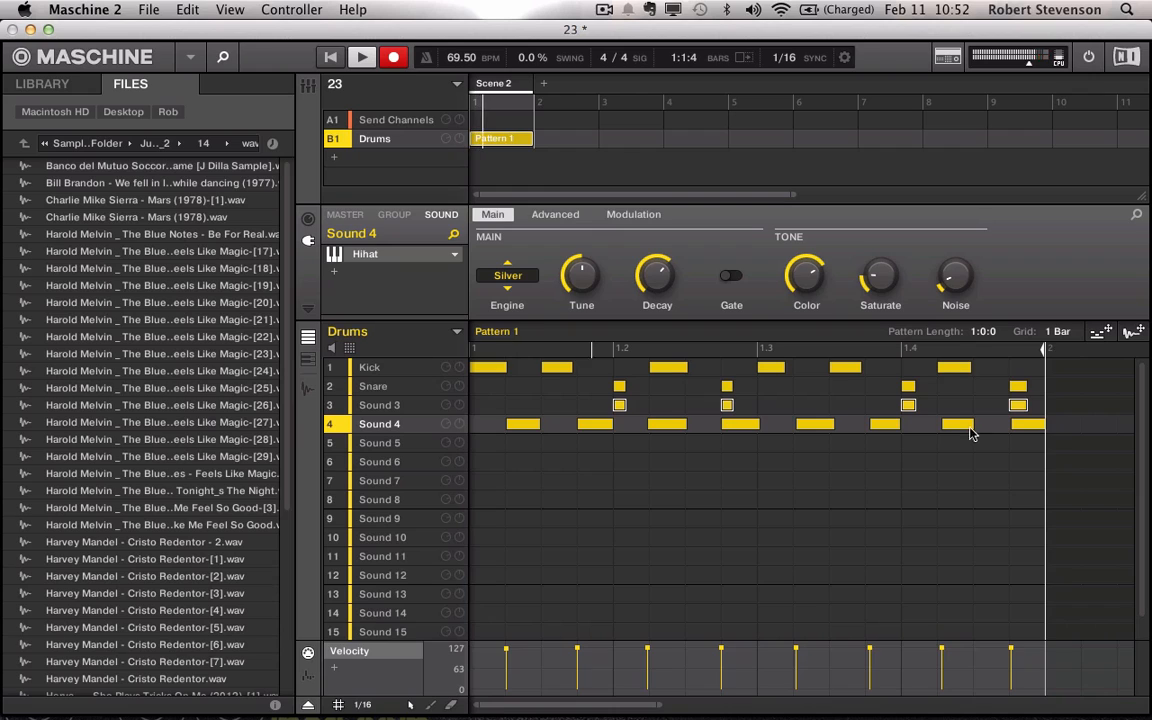
left_click(1040, 447)
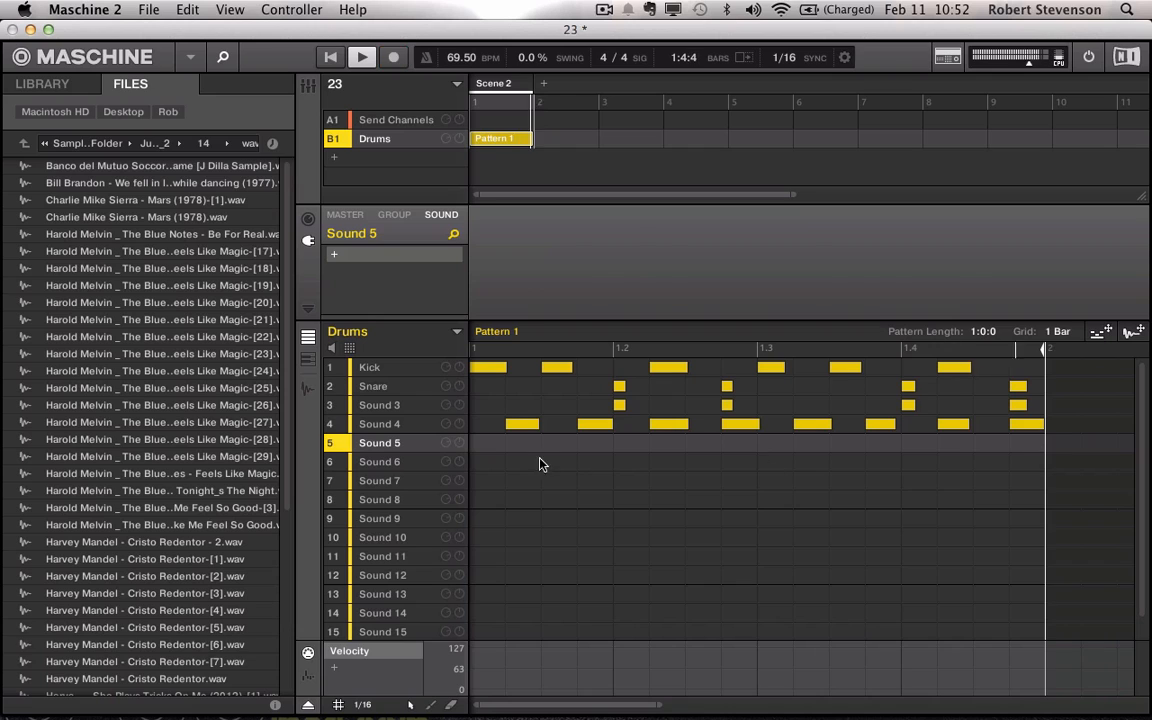
left_click(400, 424)
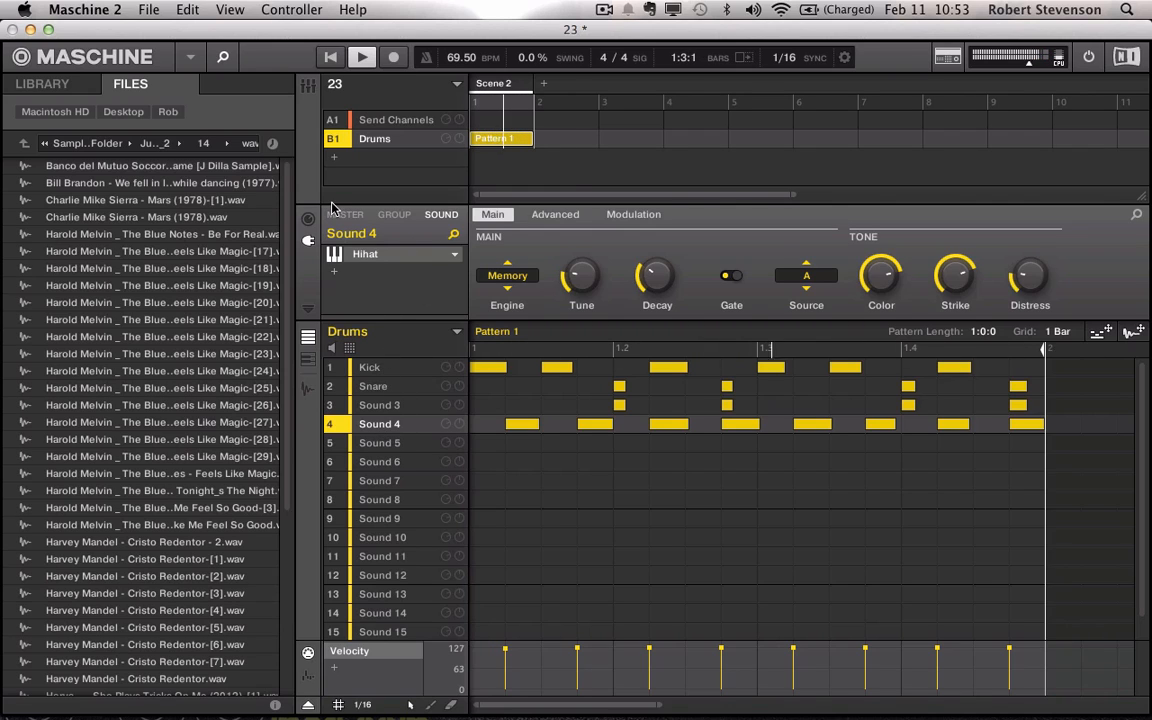
- Add a new group and load the Gated HPF Delays Multi FX preset from the library into it
left_click(336, 157)
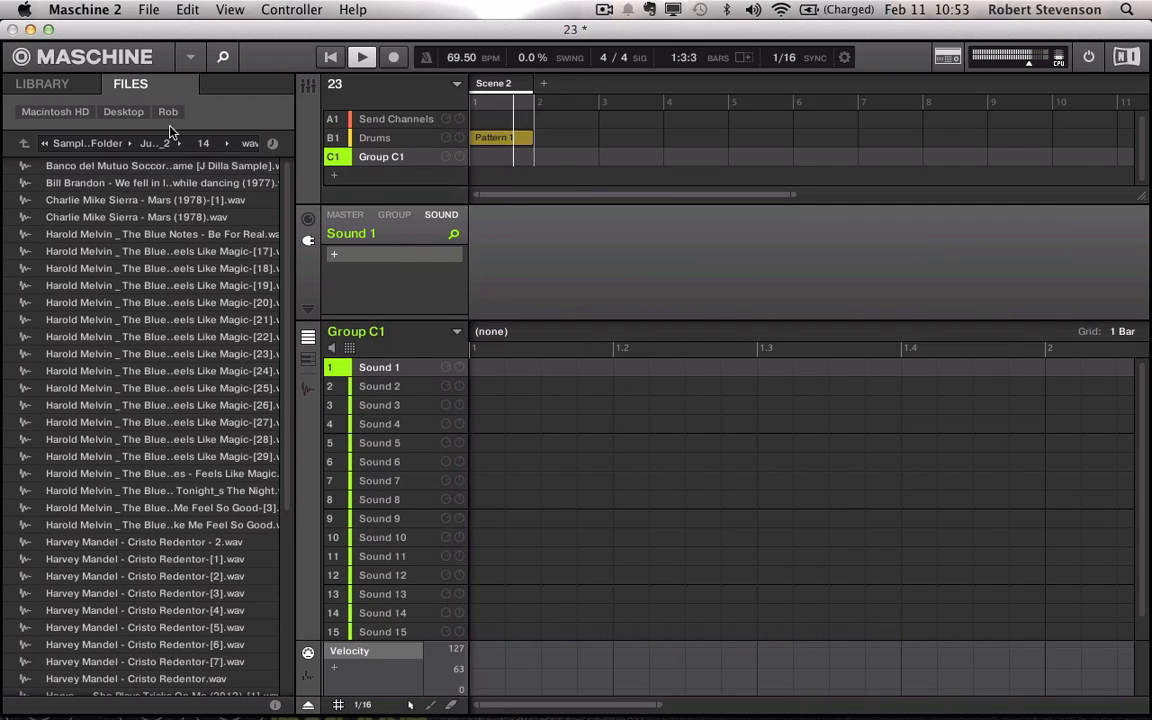
left_click(47, 87)
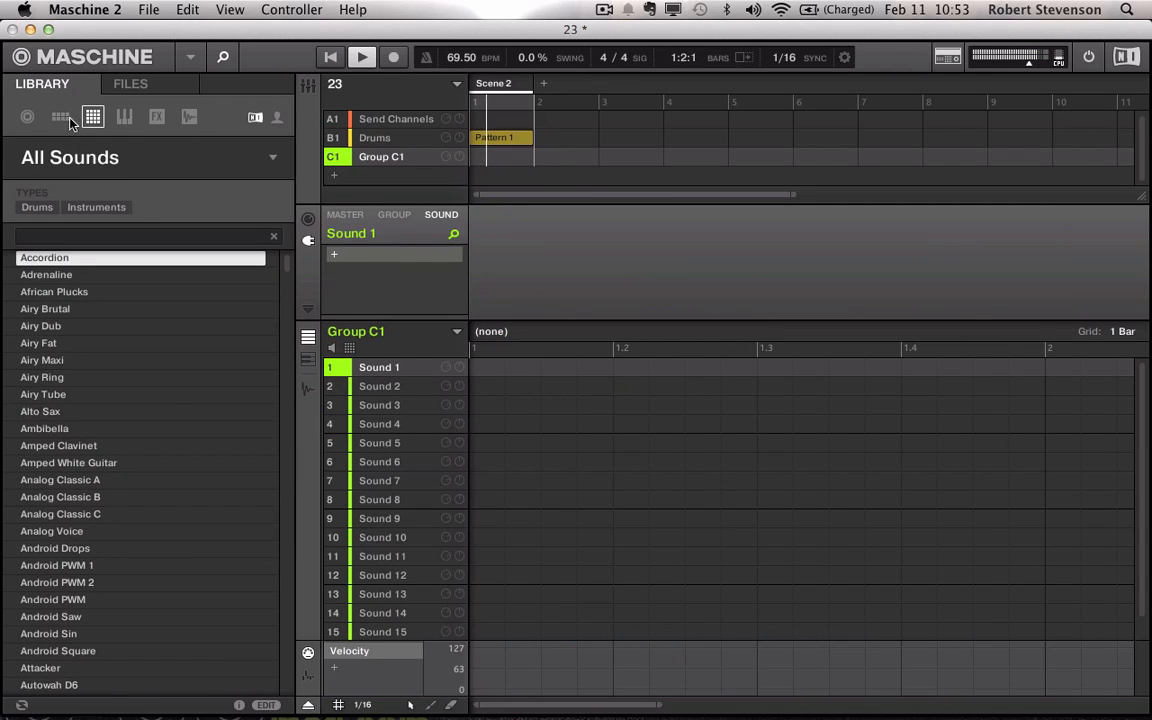
left_click(59, 118)
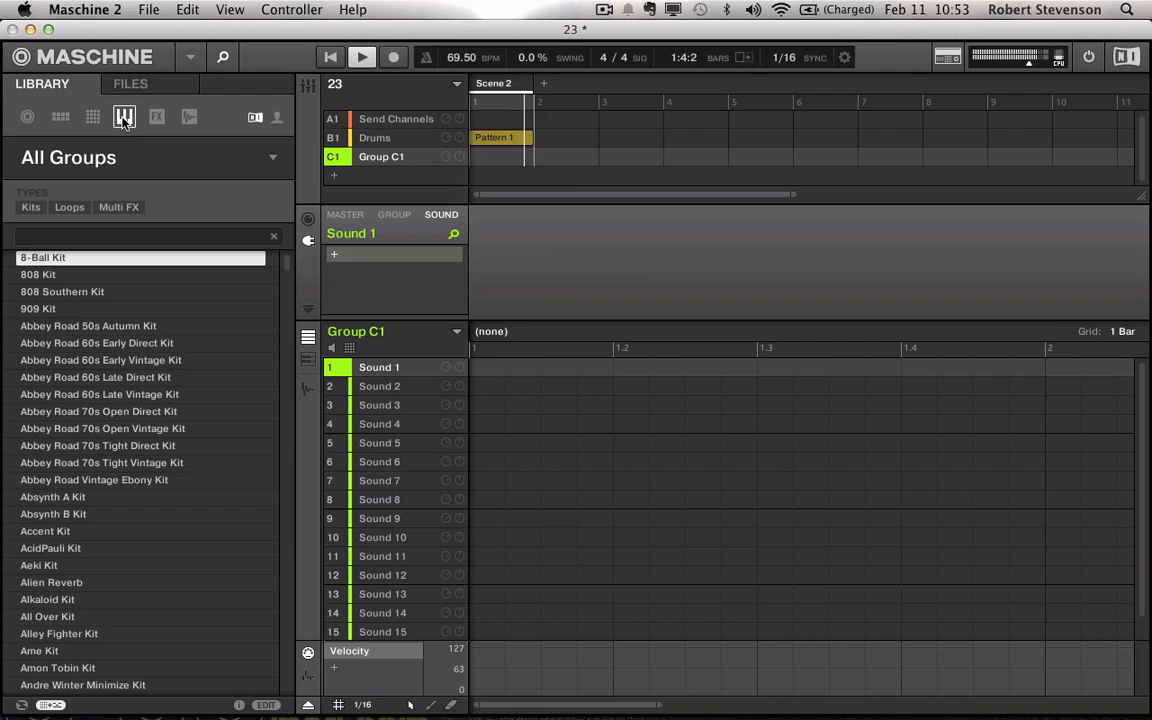
left_click(92, 117)
left_click(60, 118)
left_click(118, 207)
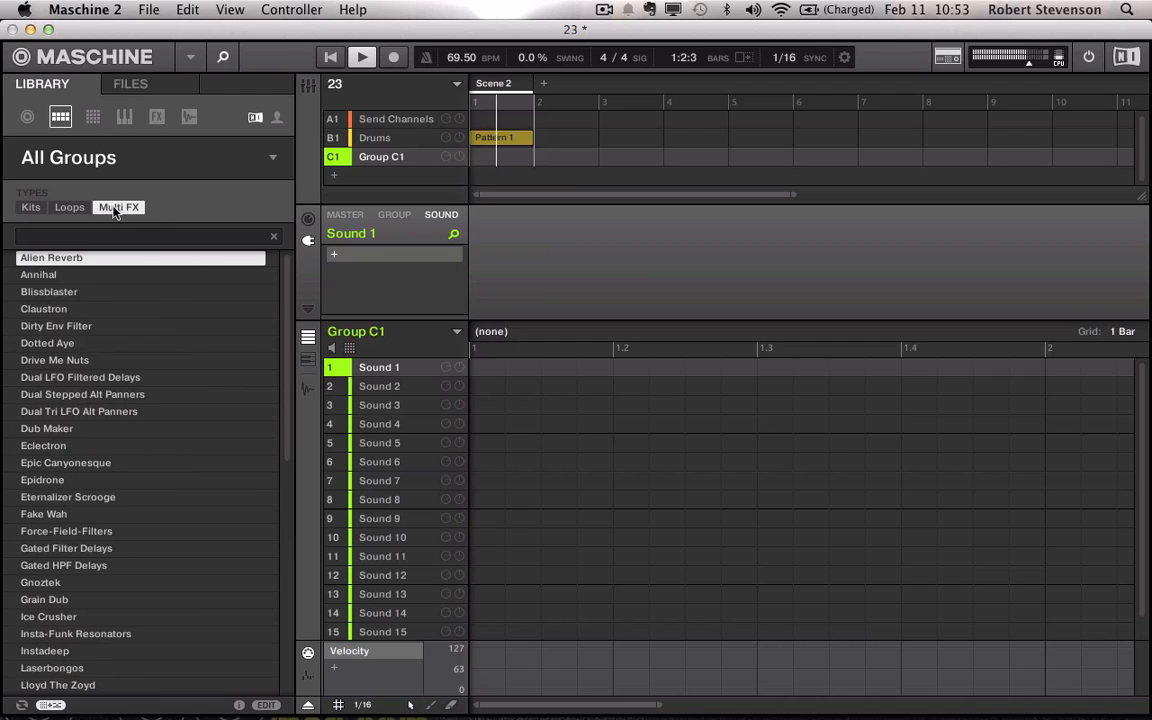
scroll(119, 385, "down", 2)
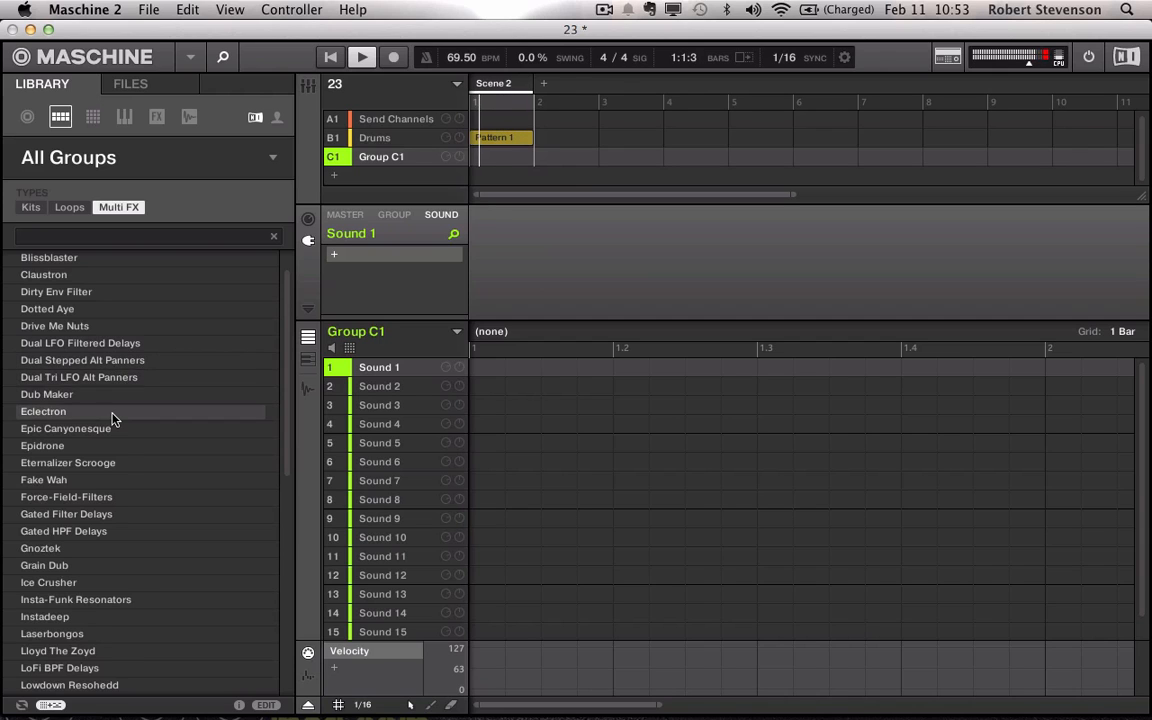
scroll(113, 414, "up", 2)
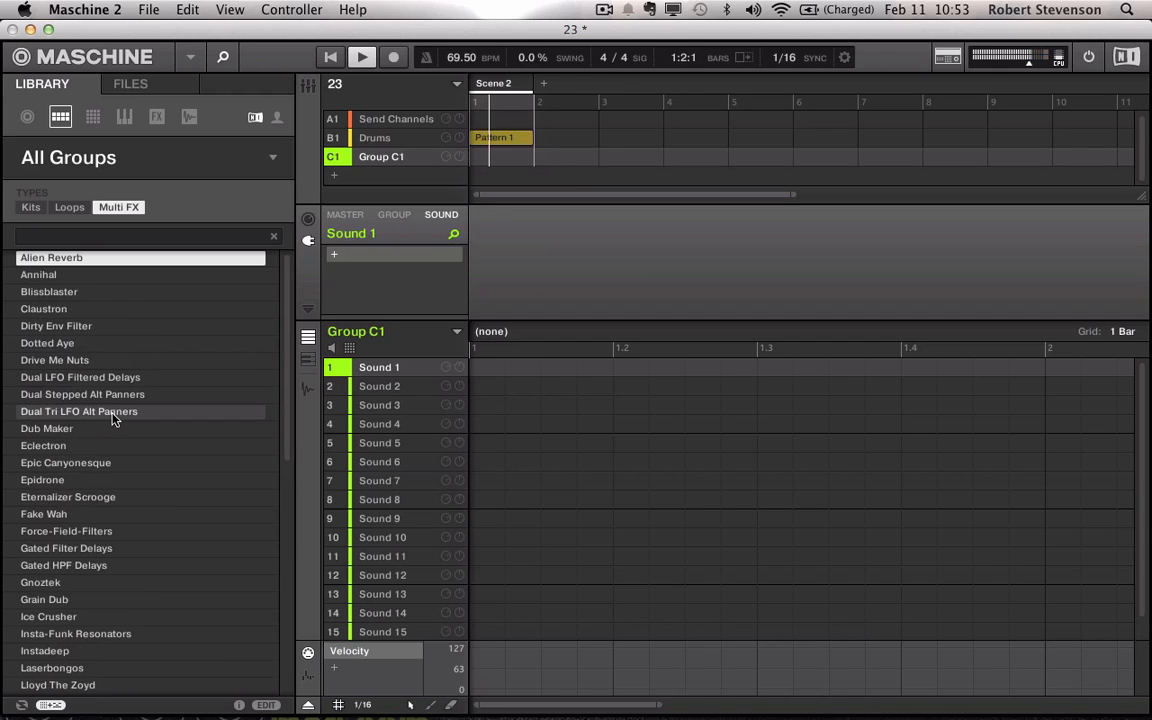
left_click(90, 566)
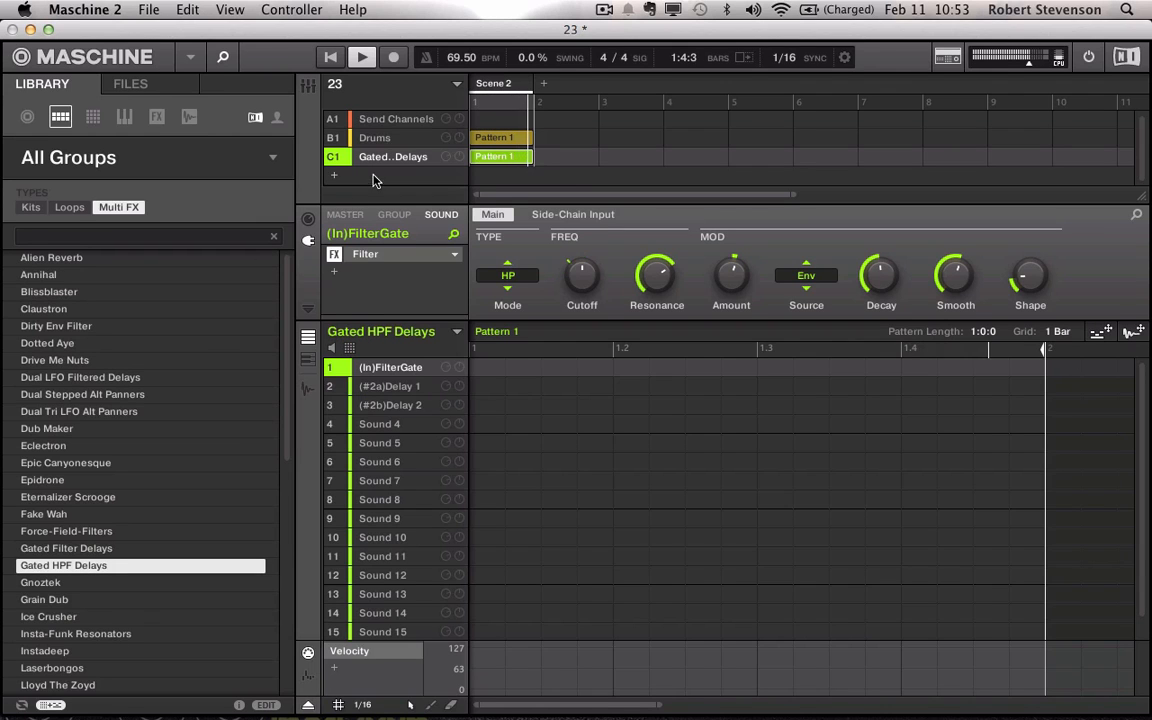
- Try routing the Drums group's Aux 1 output to Gated HPF Delays (#2b)Delay 2-1, then to (#2a)Delay 1-1 at -12.0 dB
left_click(377, 143)
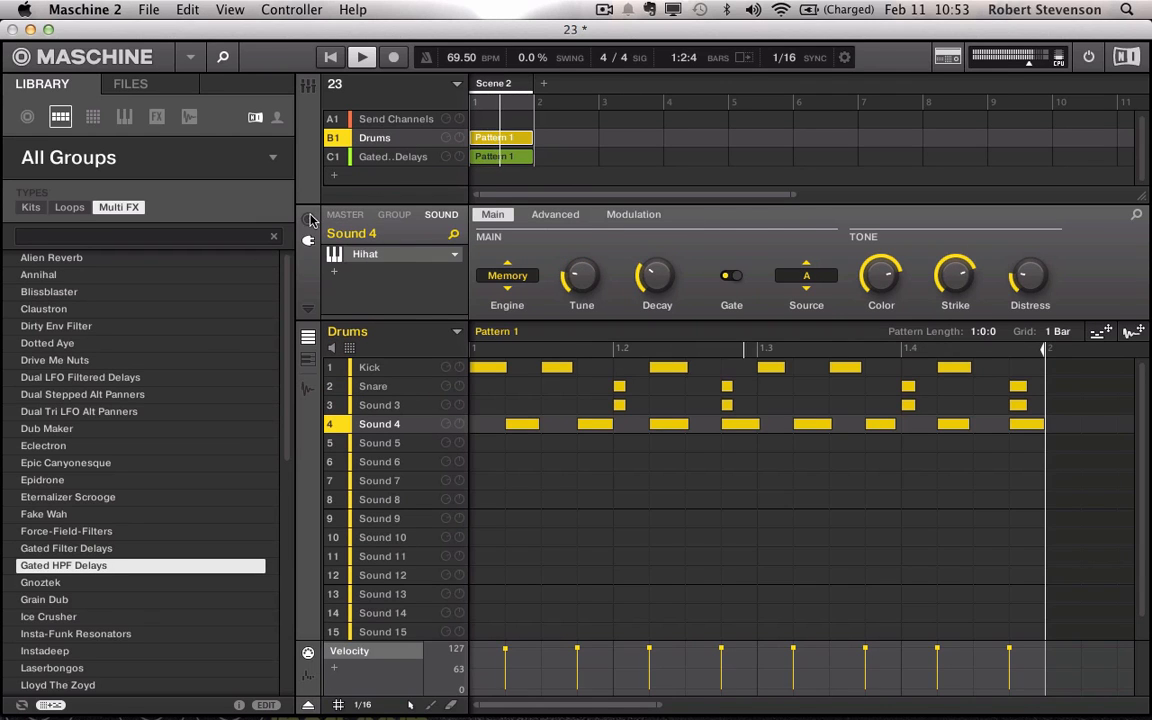
left_click(390, 215)
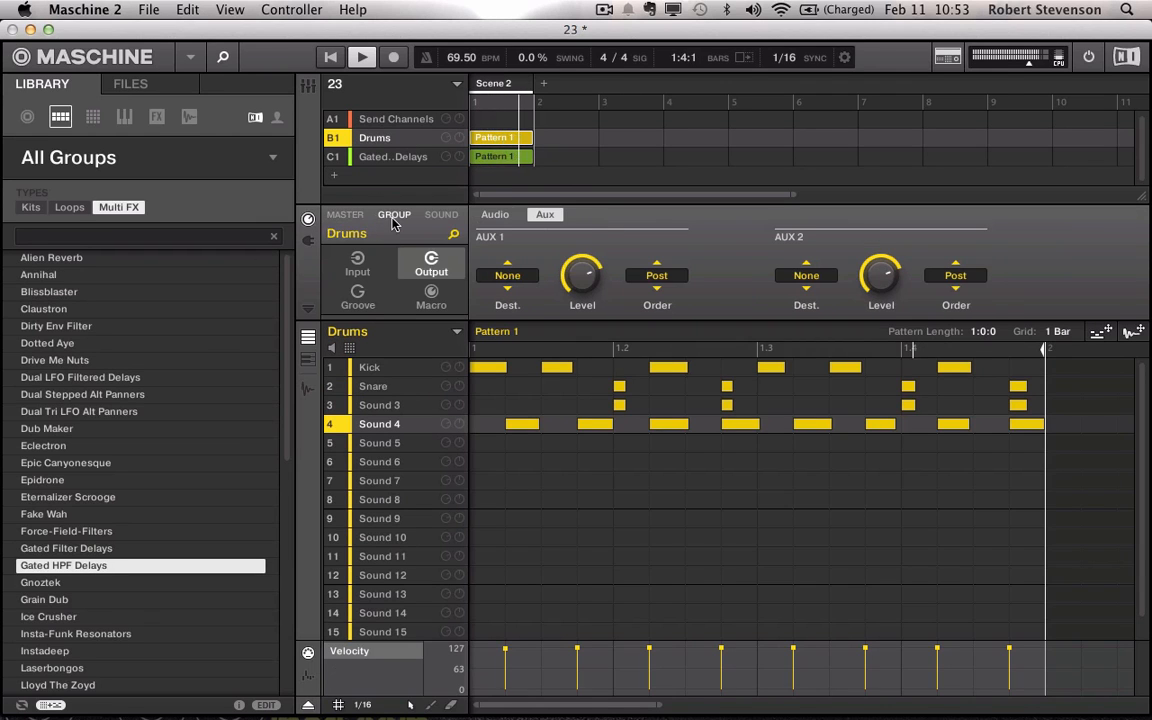
left_click(507, 276)
left_click(556, 392)
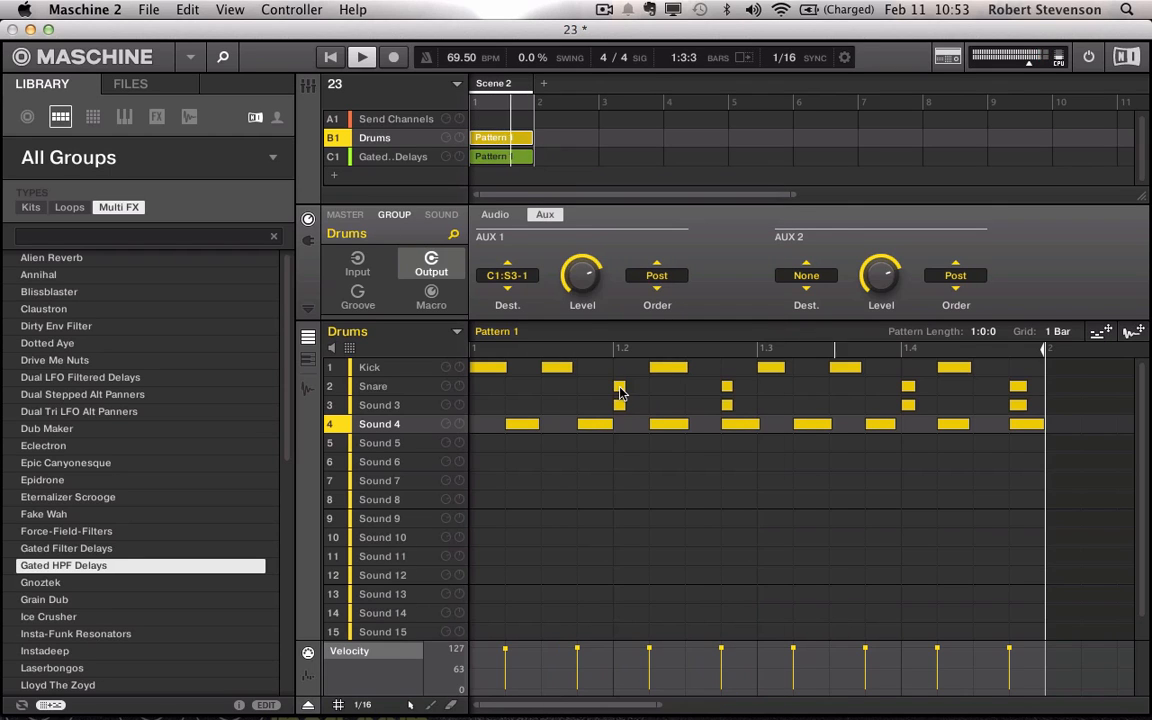
left_click(525, 280)
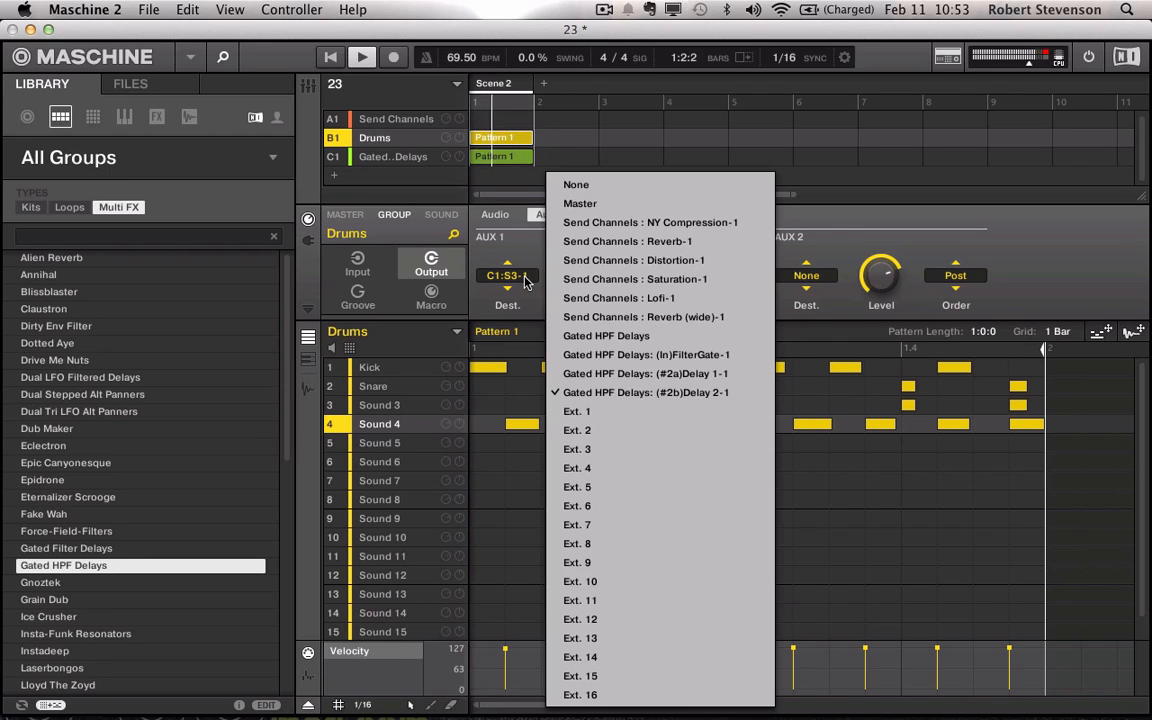
left_click(603, 378)
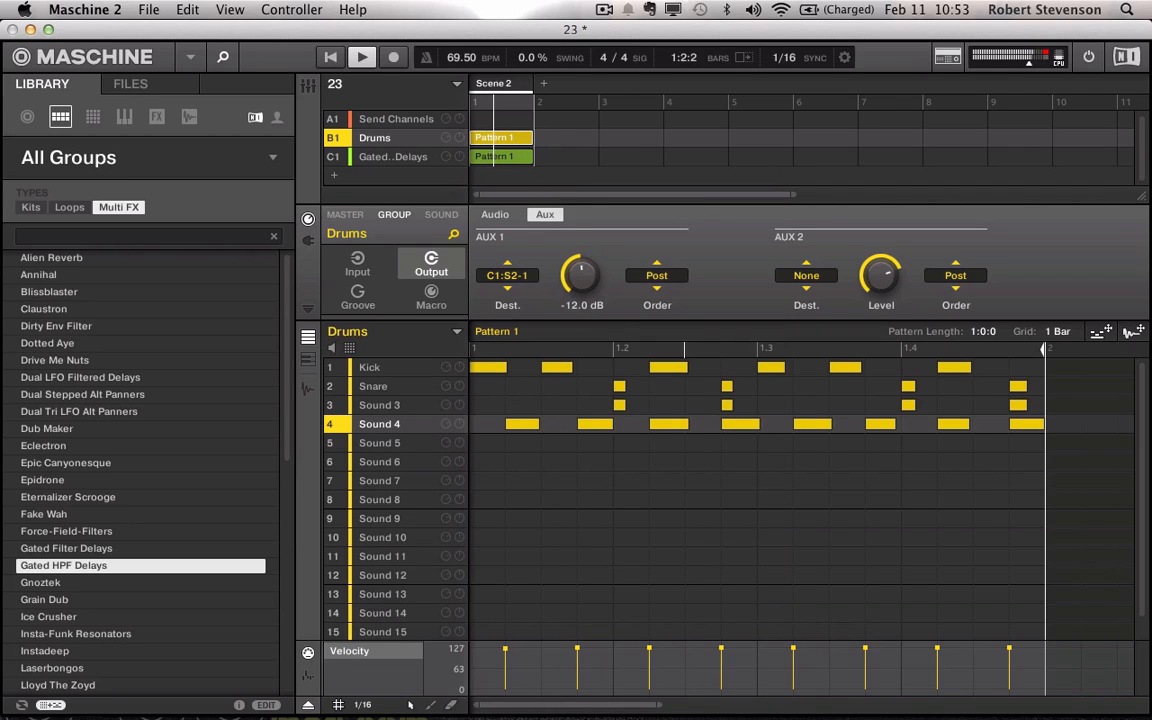
- Set the Drums group's Aux 1 destination to None and delete the Gated HPF Delays group
left_click(507, 275)
left_click(602, 184)
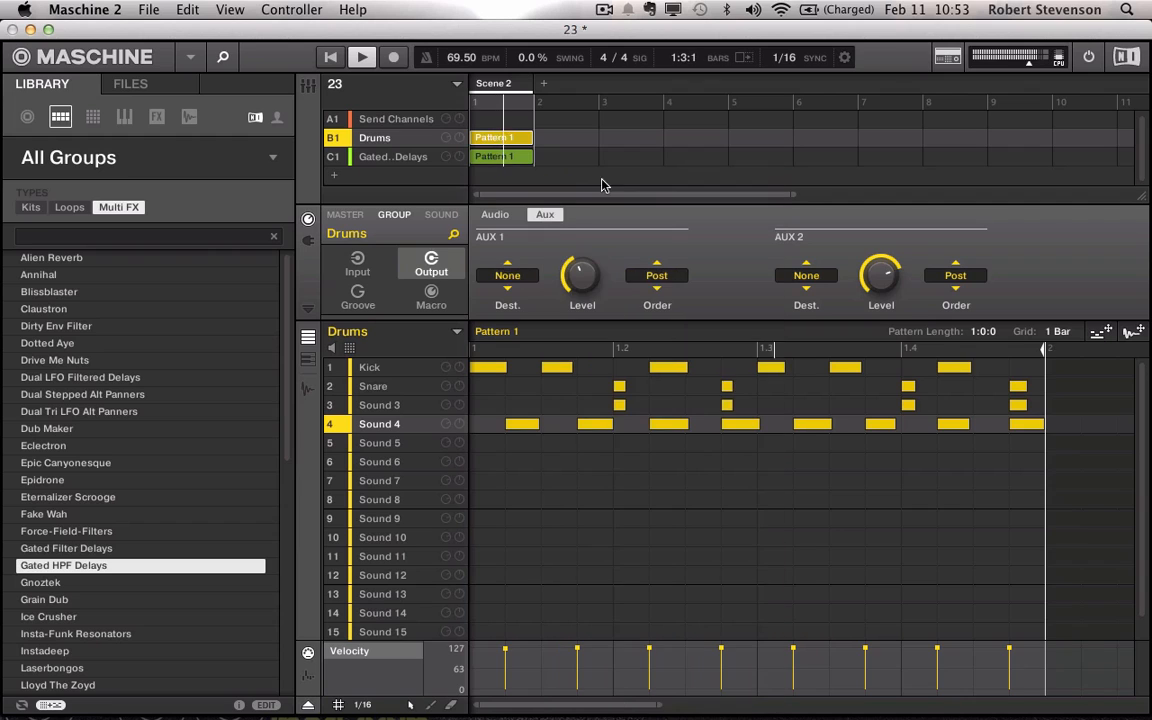
left_click(372, 160)
right_click(372, 163)
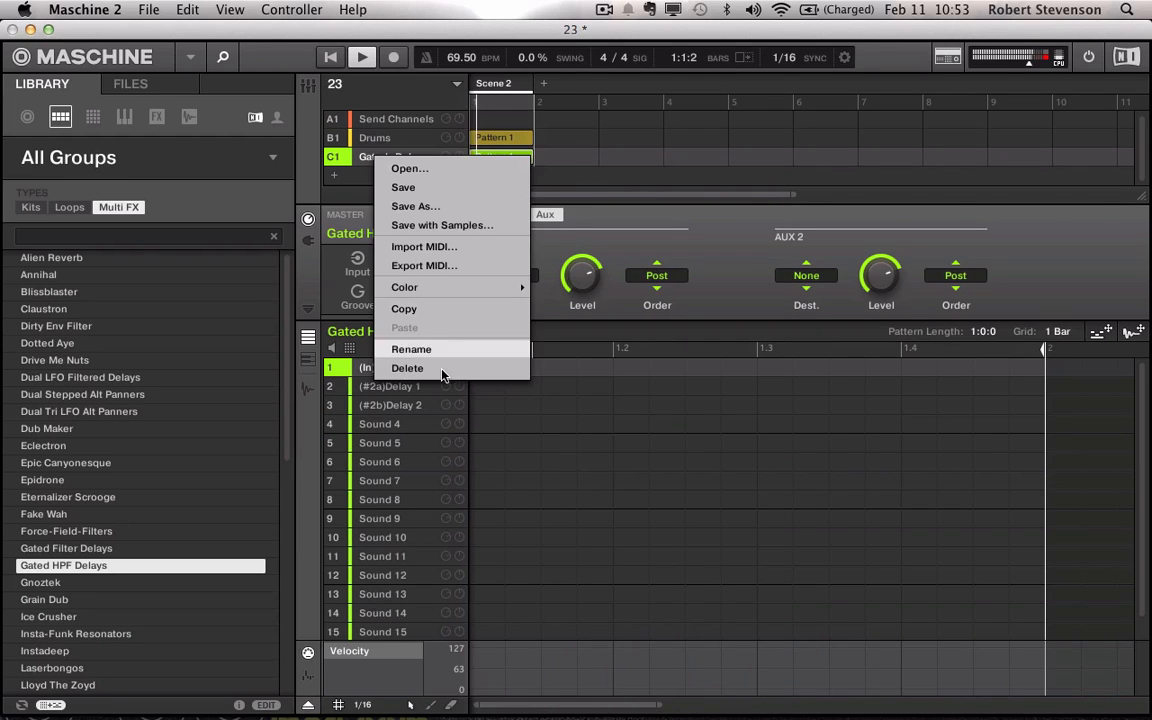
left_click(440, 371)
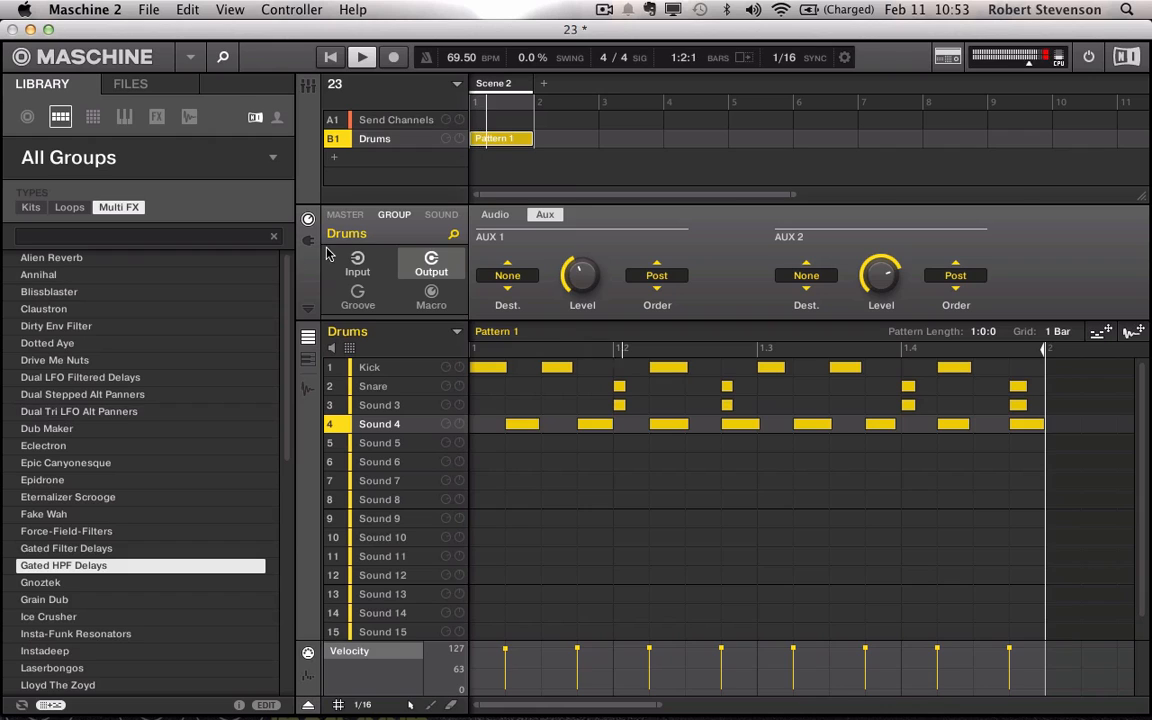
- Add a new group and load the Dual LFO Filtered Delays Multi FX preset into it
left_click(334, 157)
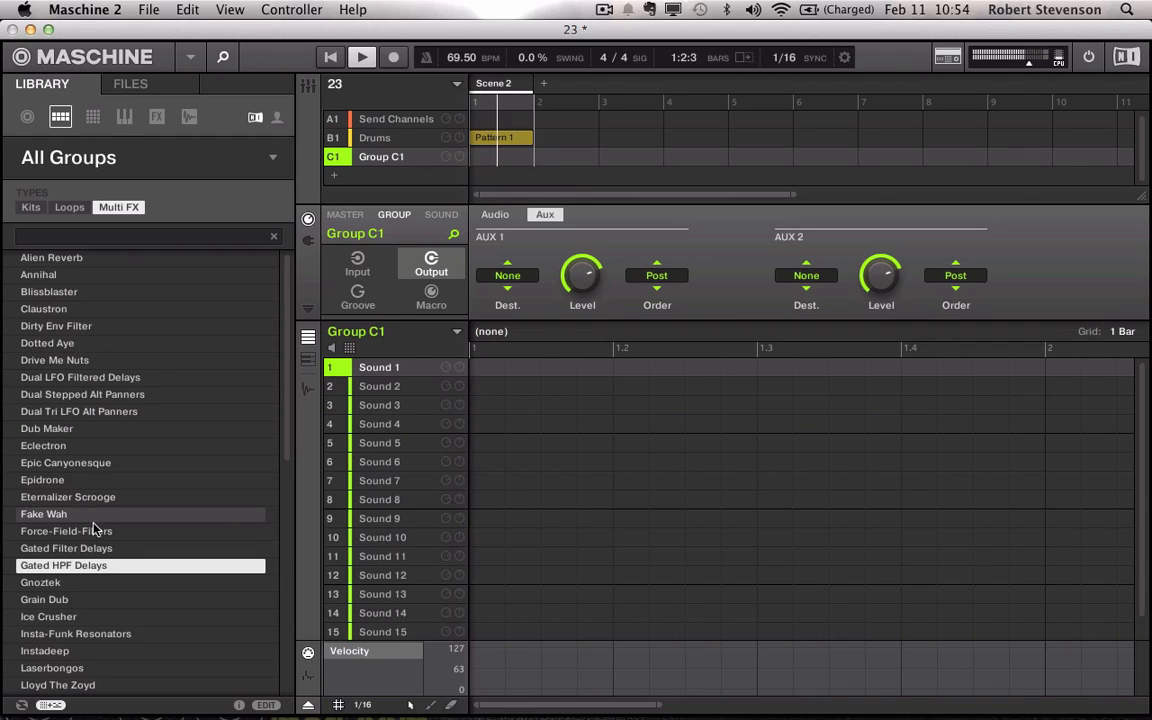
left_click(99, 413)
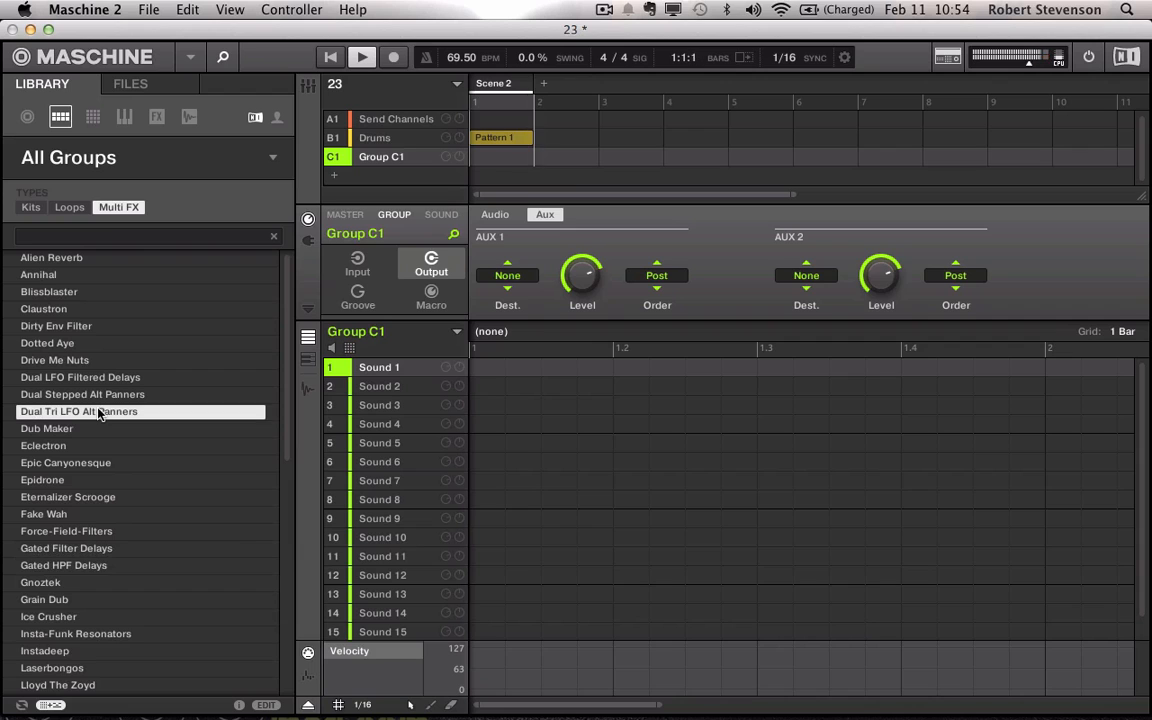
left_click(93, 377)
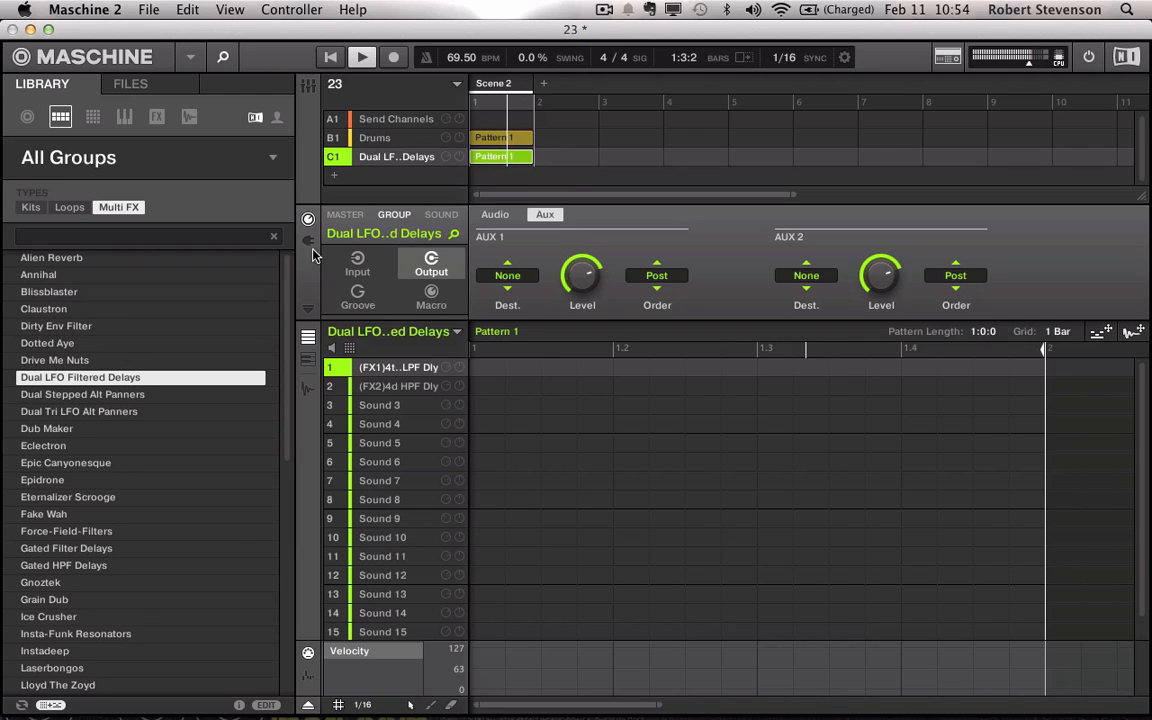
- Route the Drums group's Aux 1 output to the second sound of Dual LFO Filtered Delays at about -19.4 dB
left_click(345, 137)
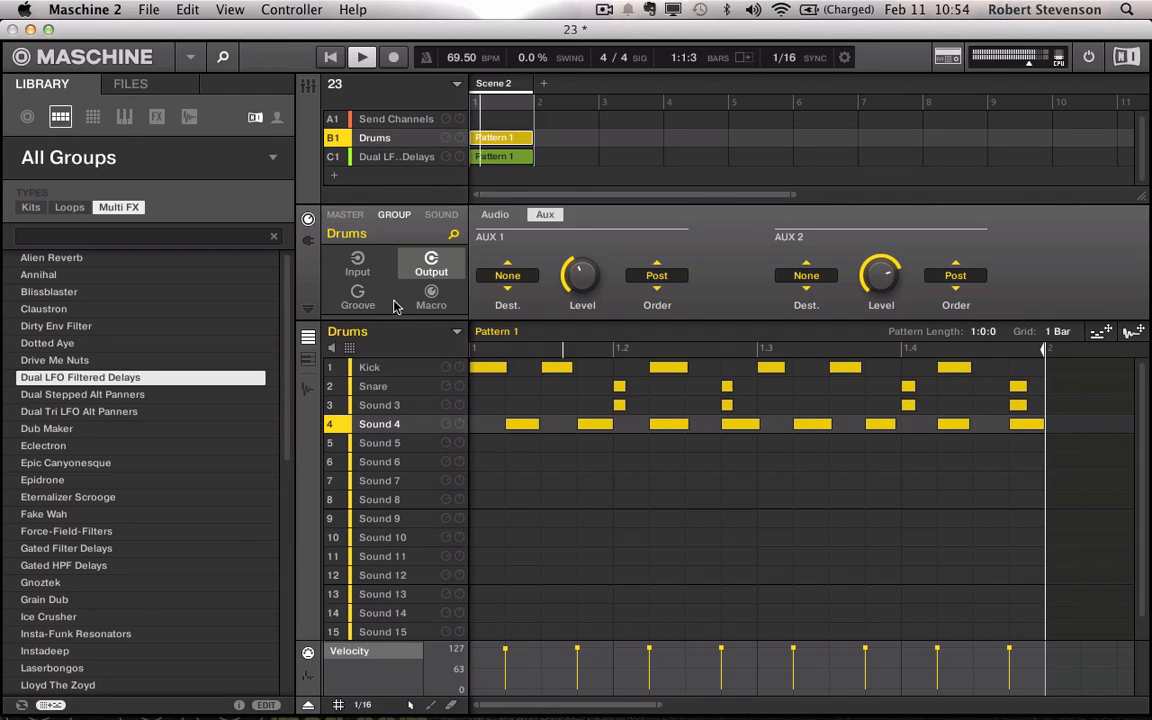
left_click(510, 276)
left_click(643, 392)
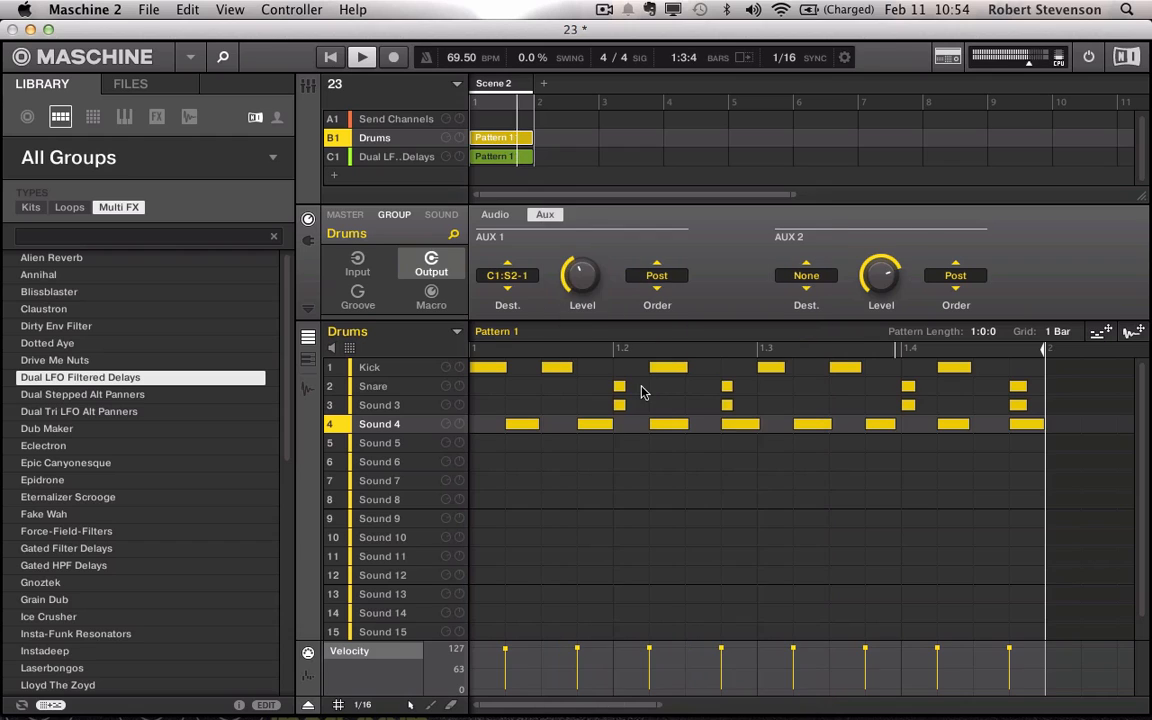
left_click_drag(581, 275, 581, 282)
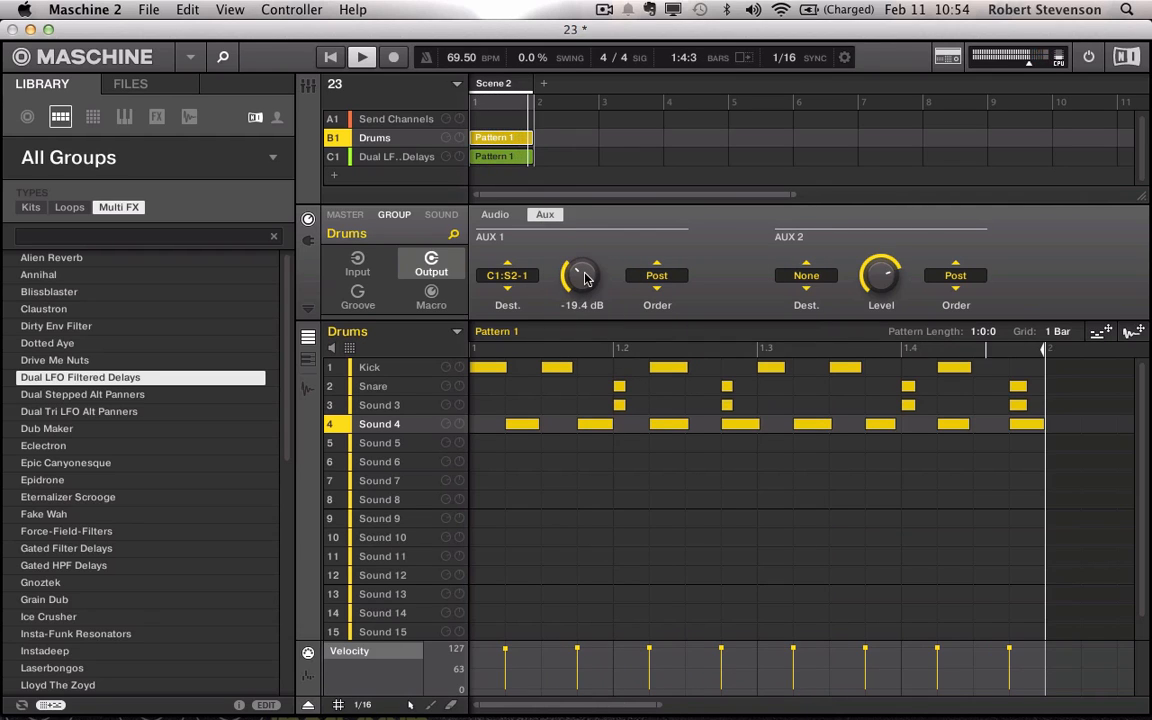
- Move the Drums group below the Dual LFO Filtered Delays group and remove the delay group's empty pattern from the scene
left_click_drag(393, 140, 400, 157)
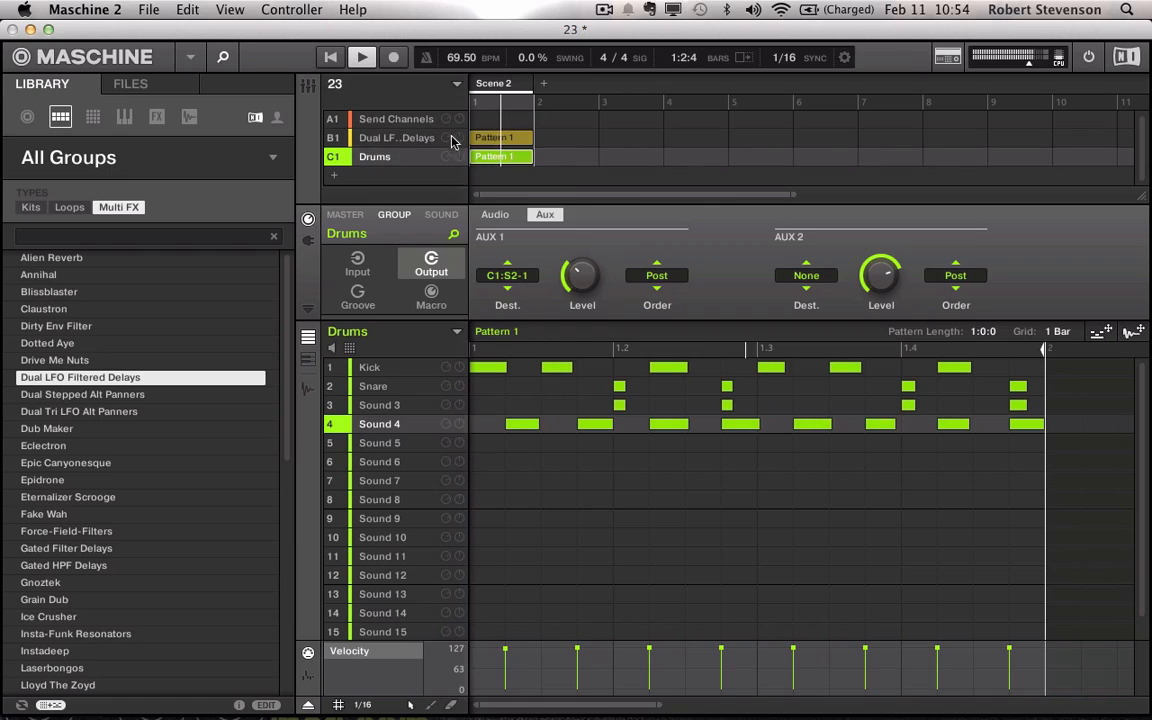
left_click(489, 145)
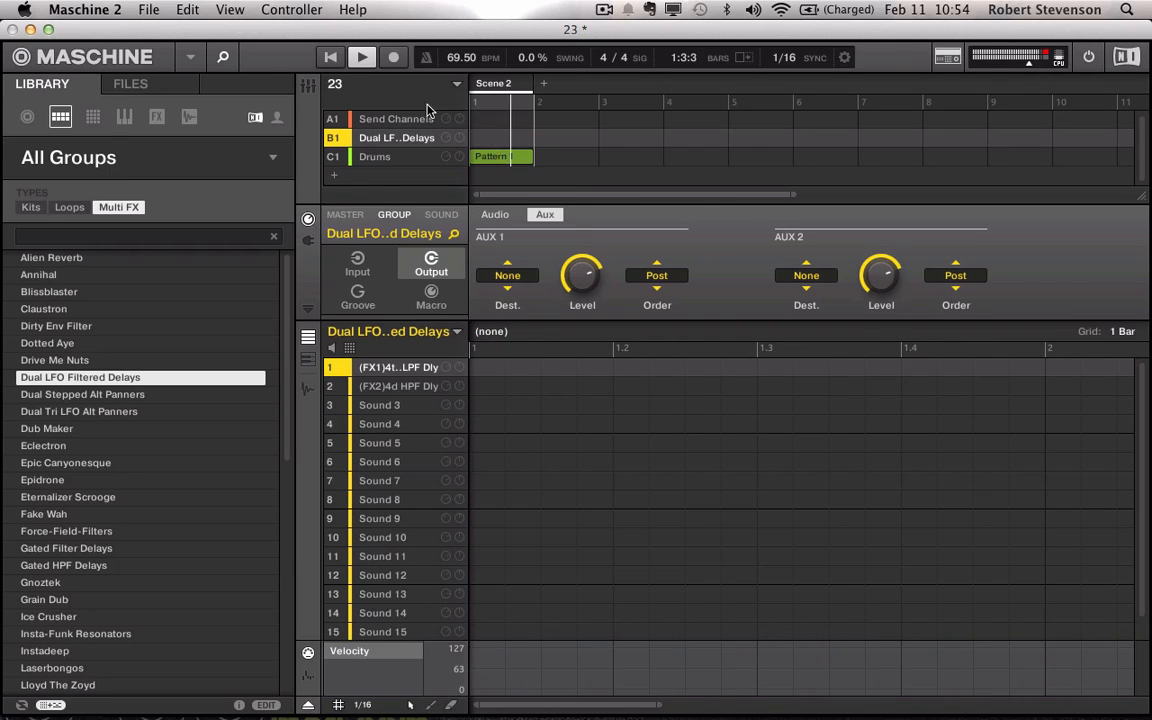
- Examine the plug-in chains of the Drums group's sounds, from the hi-hat and snare to the kick and Sound 3
left_click(376, 158)
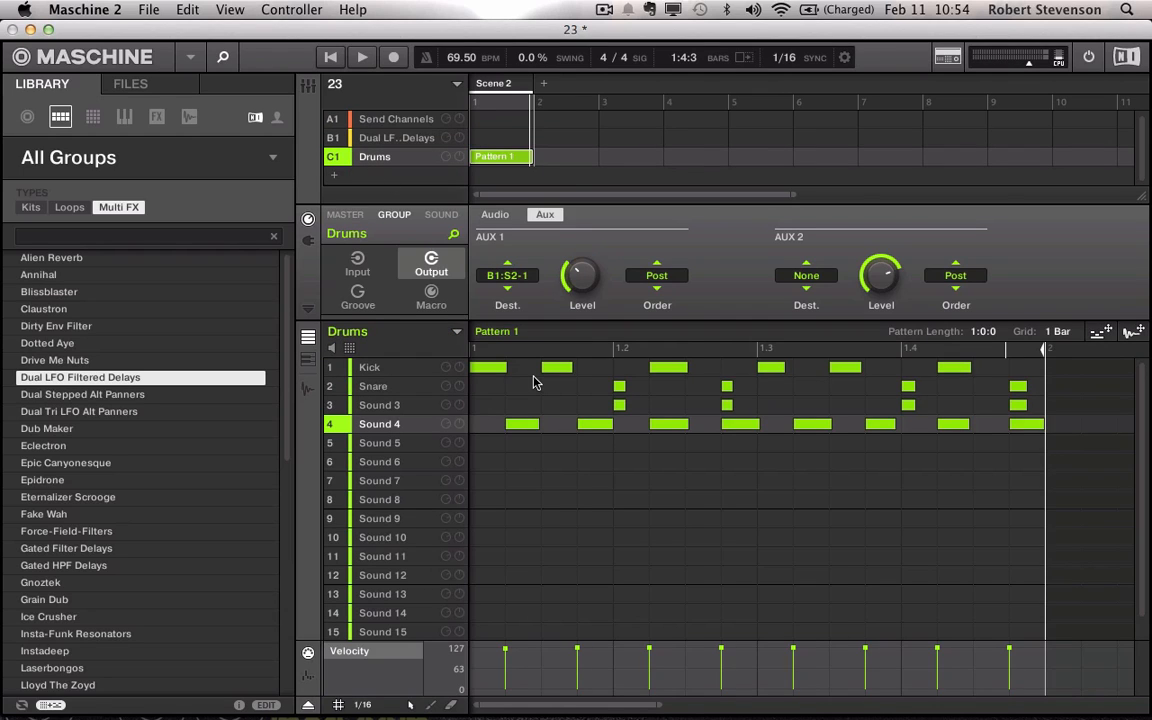
left_click(308, 240)
left_click(438, 214)
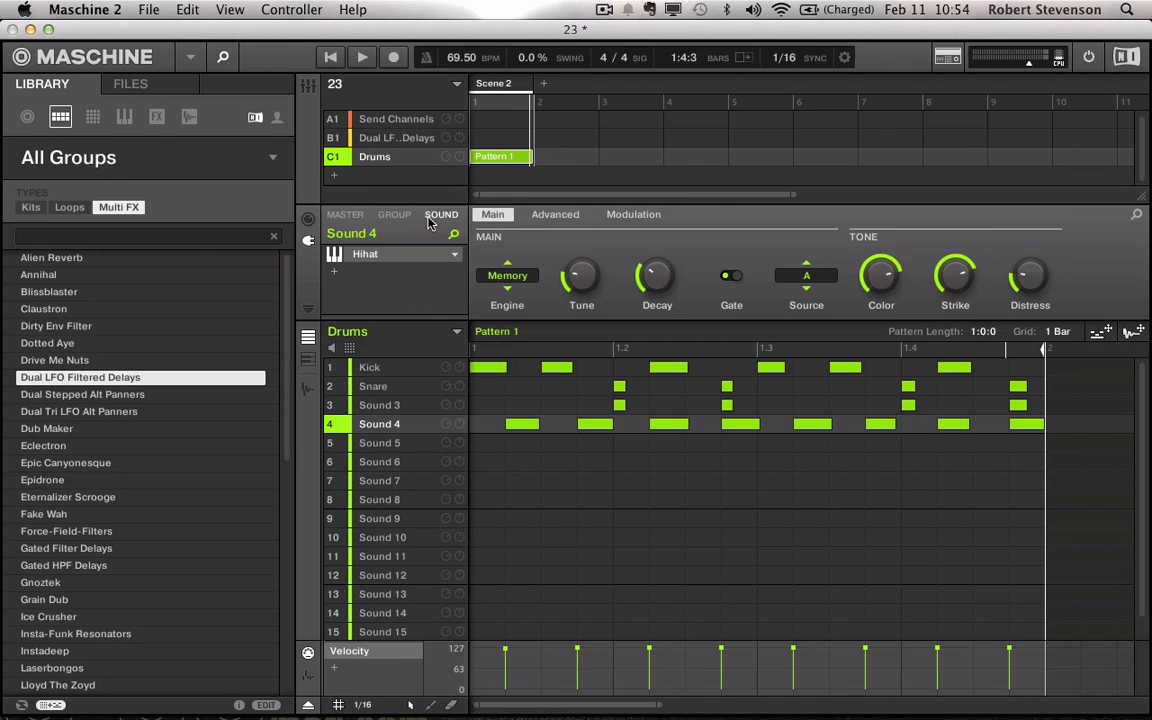
left_click(390, 386)
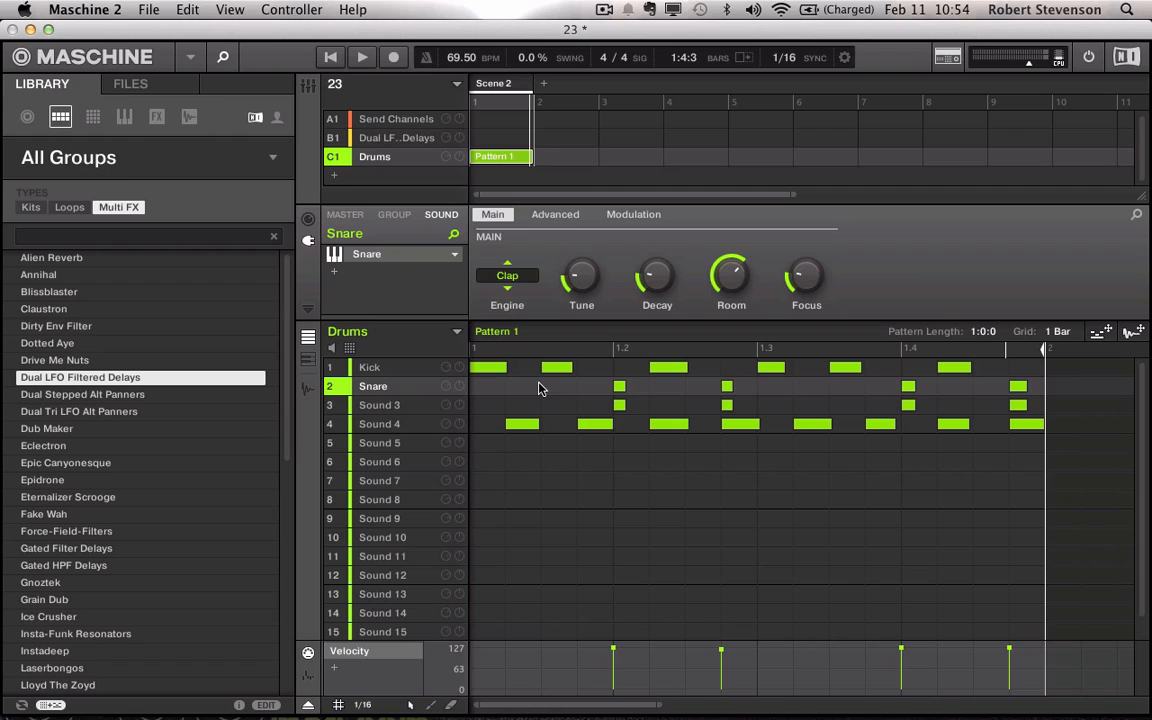
left_click(409, 369)
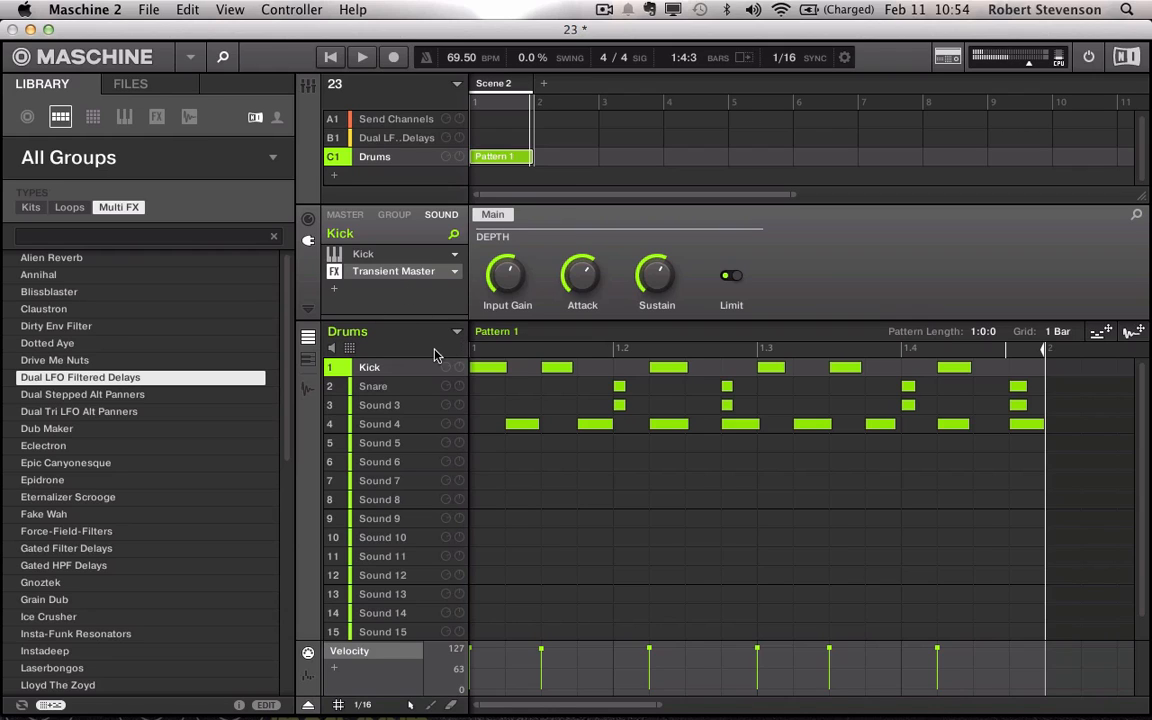
key("Down")
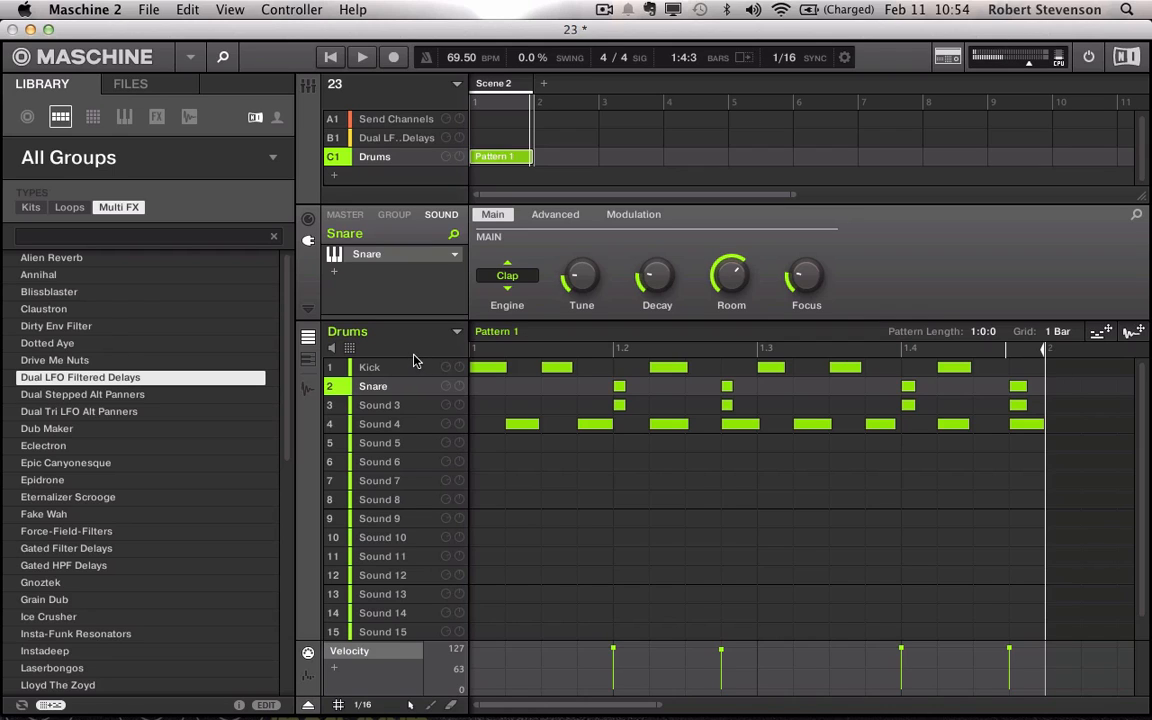
key("Down")
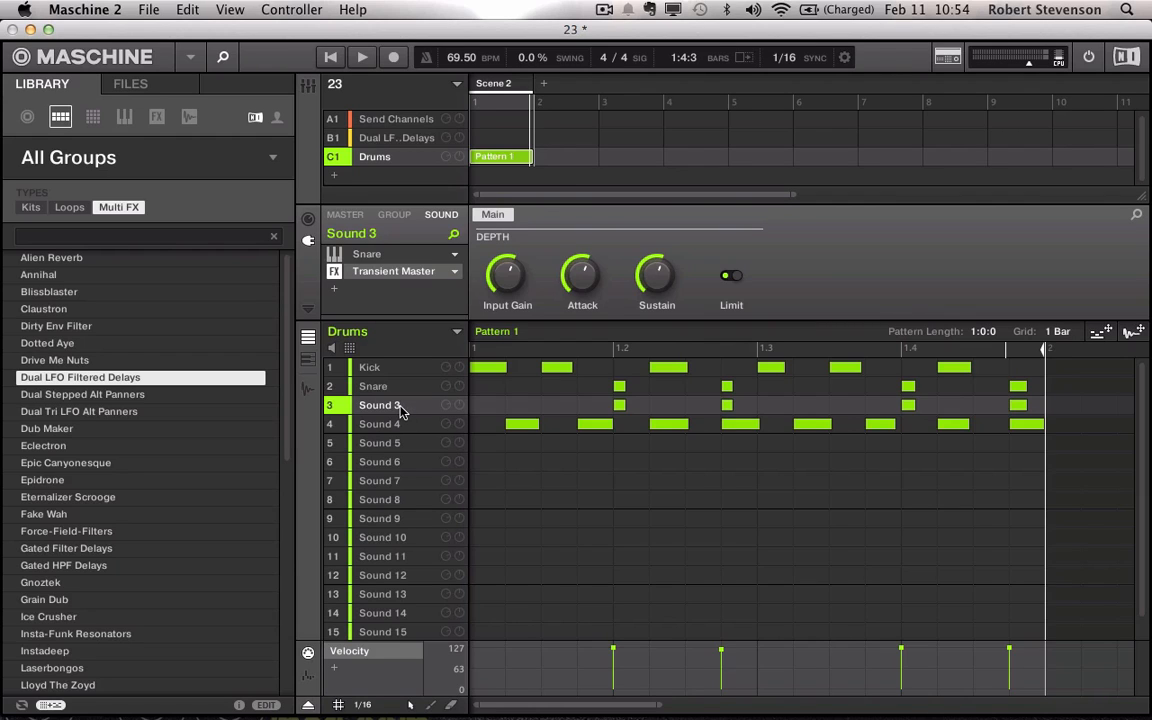
- Rename Sound 3 as Snare 2 and Sound 4 as Hat in the Drums group
double_click(396, 408)
type("Snare 2")
double_click(389, 424)
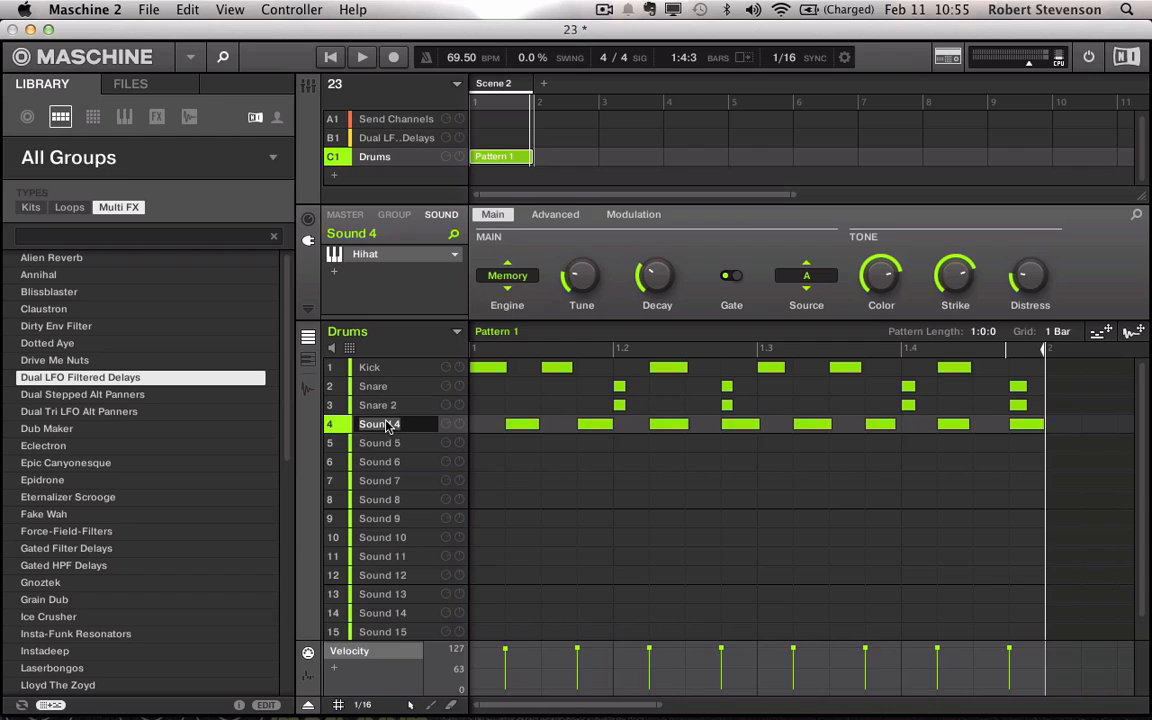
type("Hi")
key("Return")
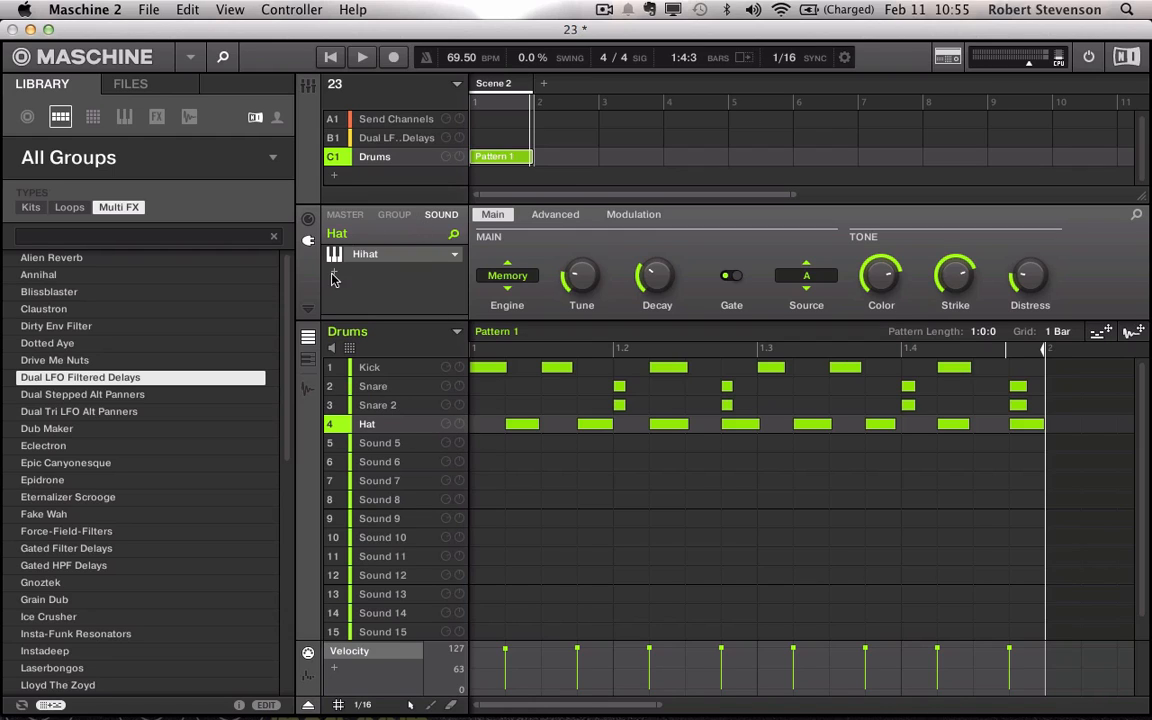
- Check the Kick's Aux 1 routing against the sounds in Send Channels and review the available destinations, keeping NY Compression
left_click(393, 405)
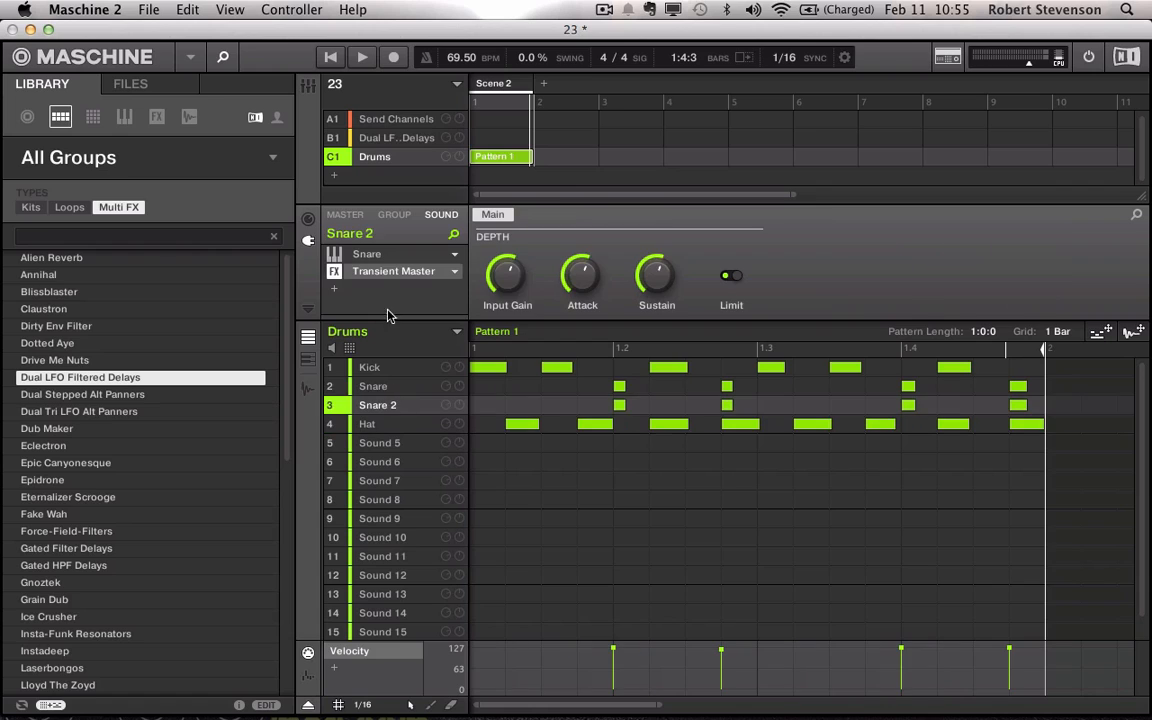
left_click(308, 220)
left_click(366, 368)
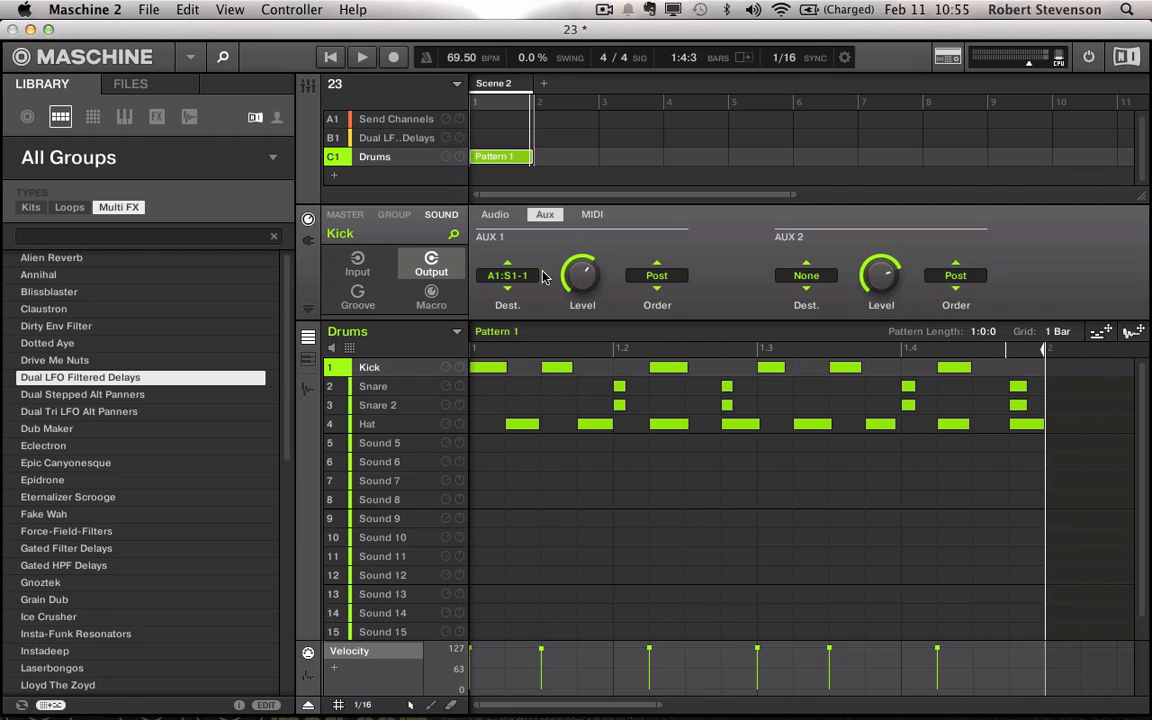
left_click(364, 118)
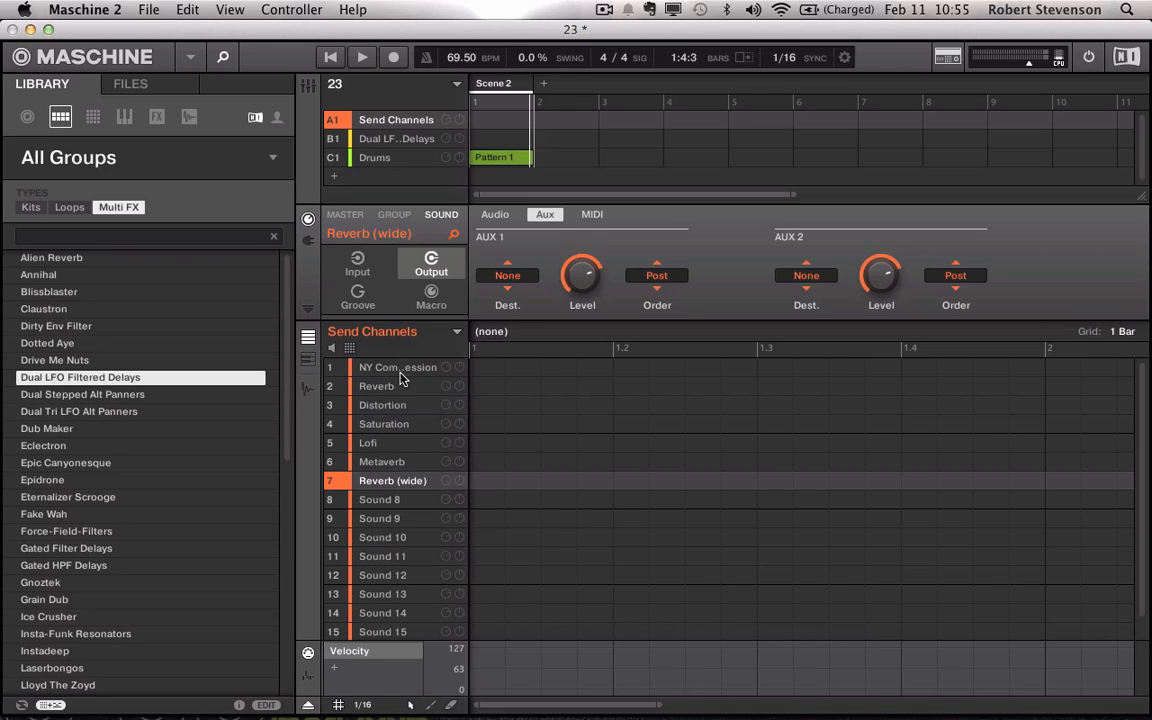
left_click(390, 167)
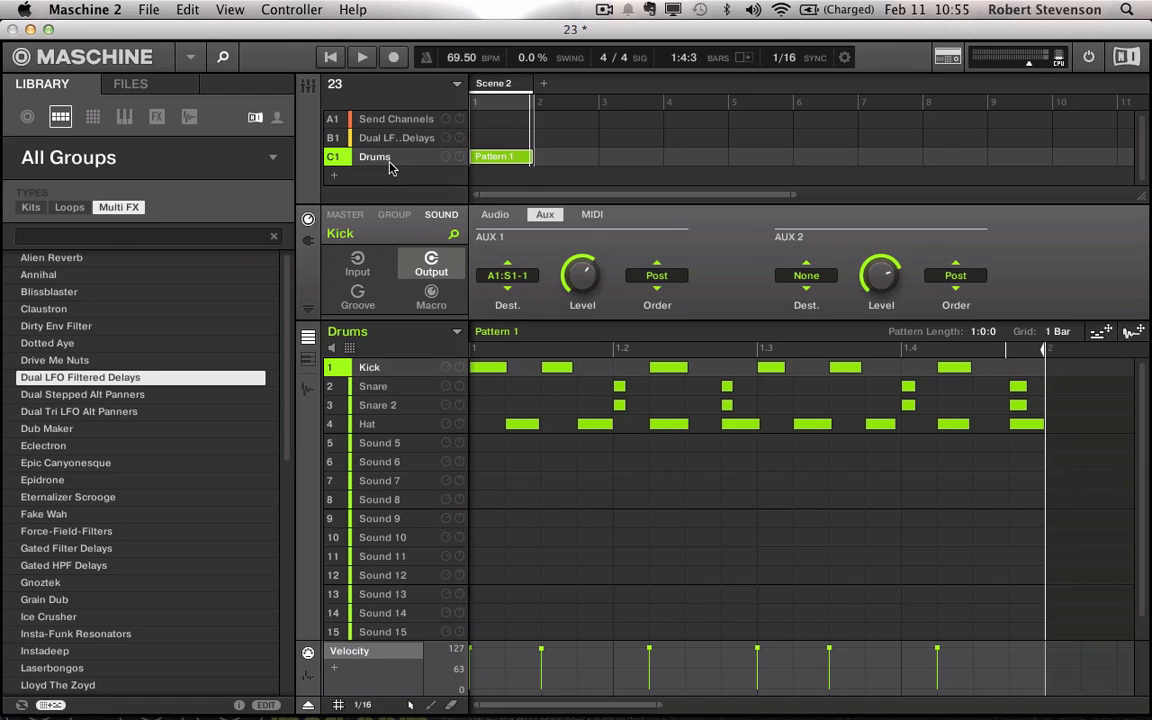
left_click(518, 276)
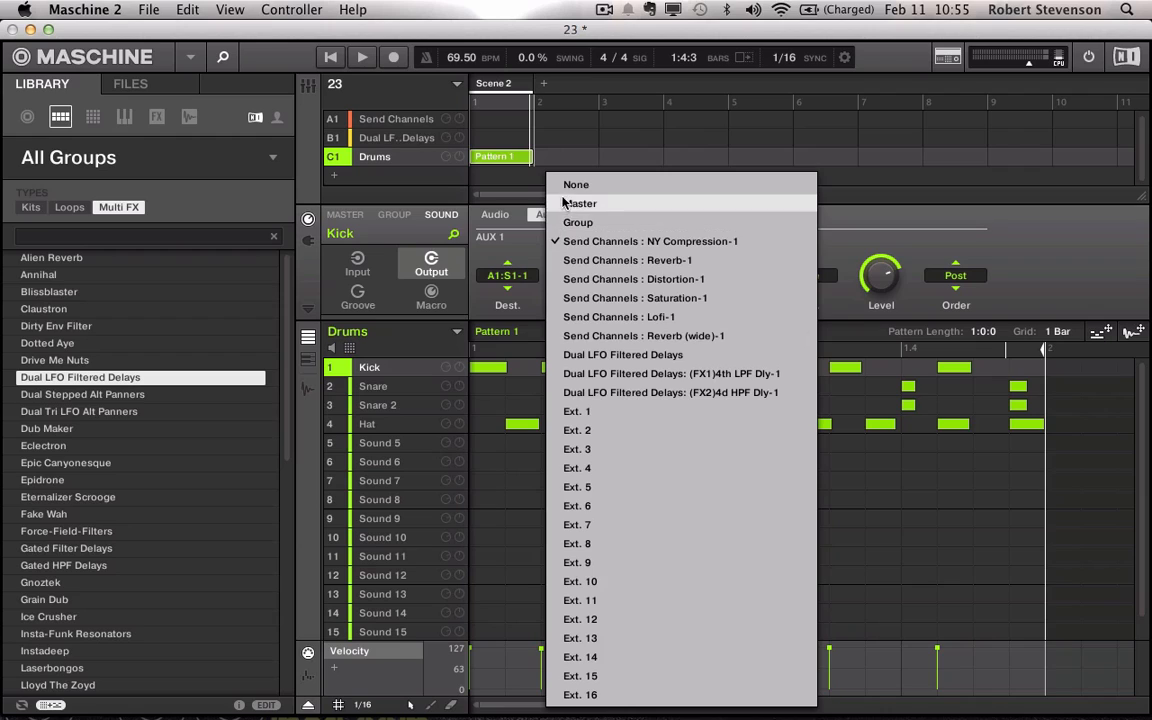
left_click(531, 247)
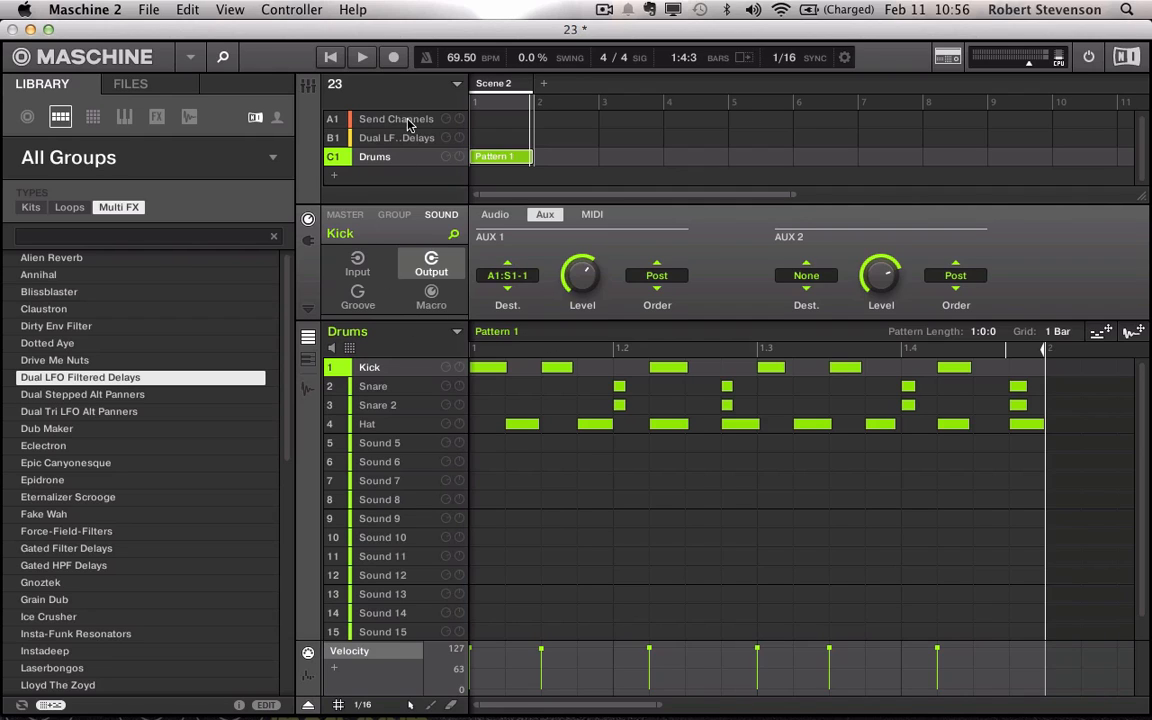
- Examine the Drums group's aux output and the plug-ins on Kick and Snare 2, including the Snare and Transient Master settings
left_click(394, 215)
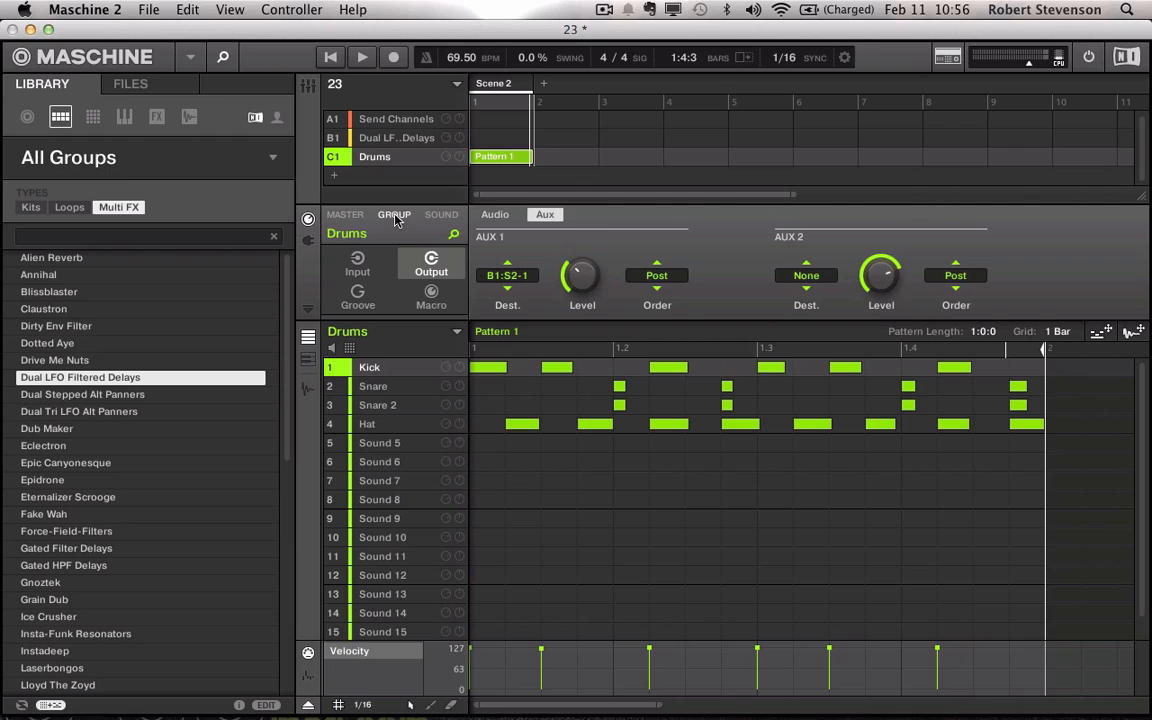
left_click(443, 216)
left_click(308, 240)
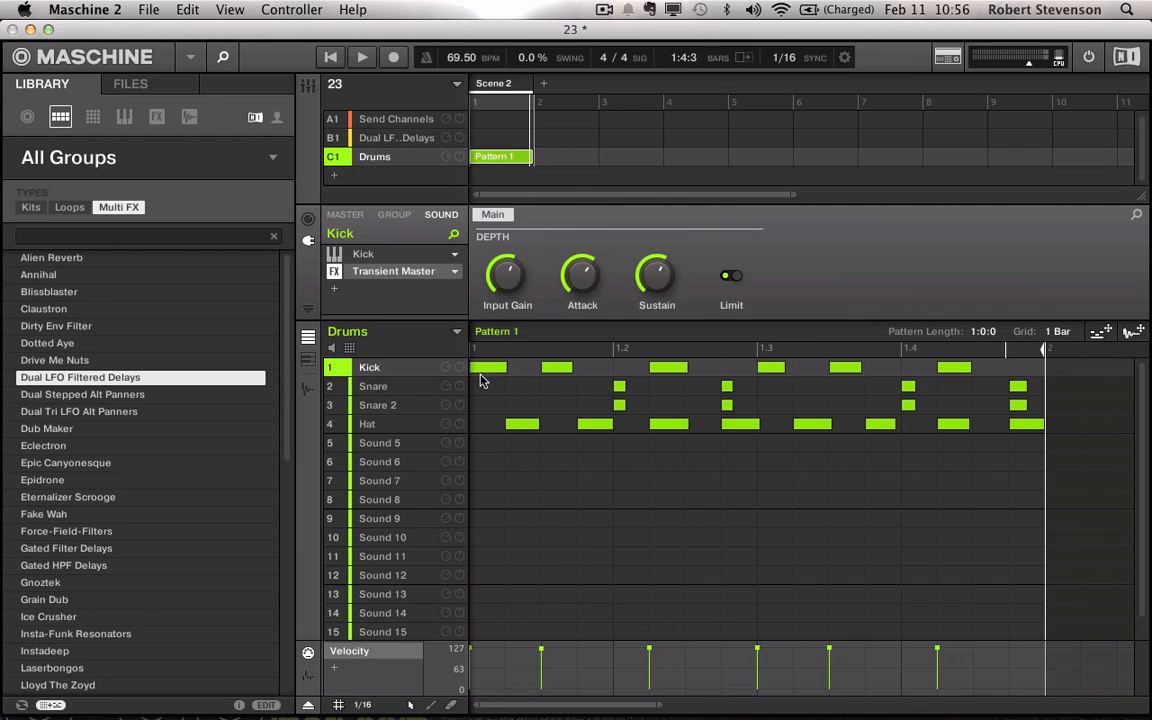
left_click(395, 403)
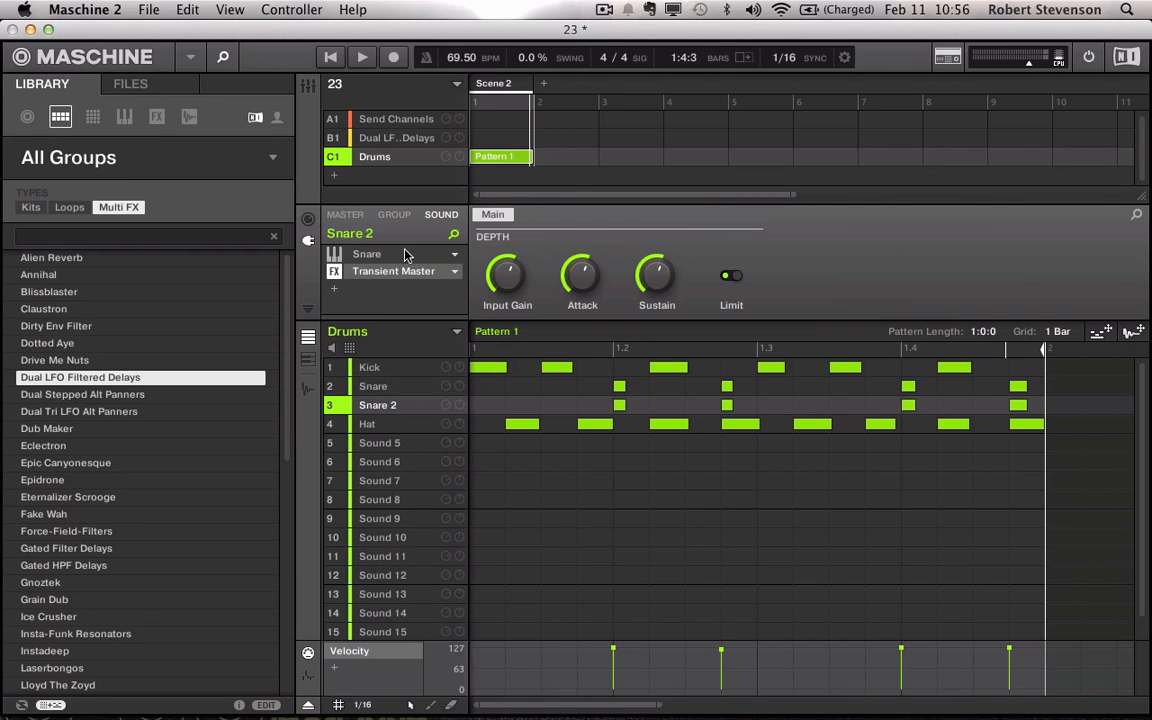
left_click(343, 255)
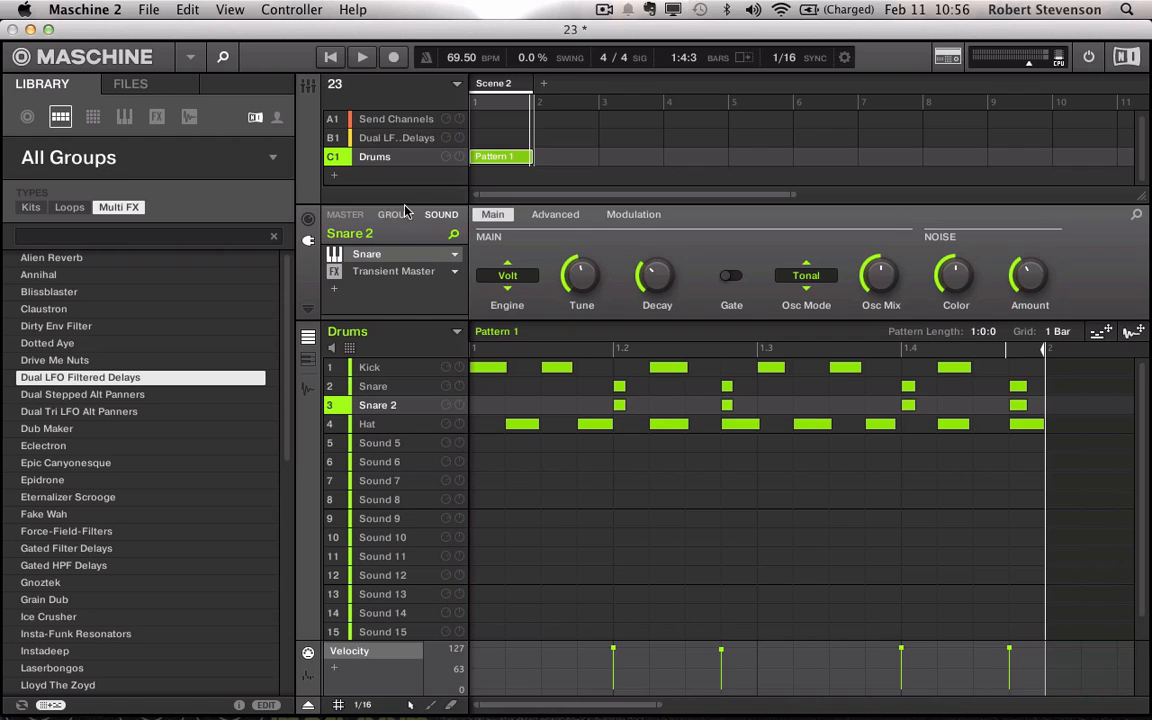
left_click(386, 272)
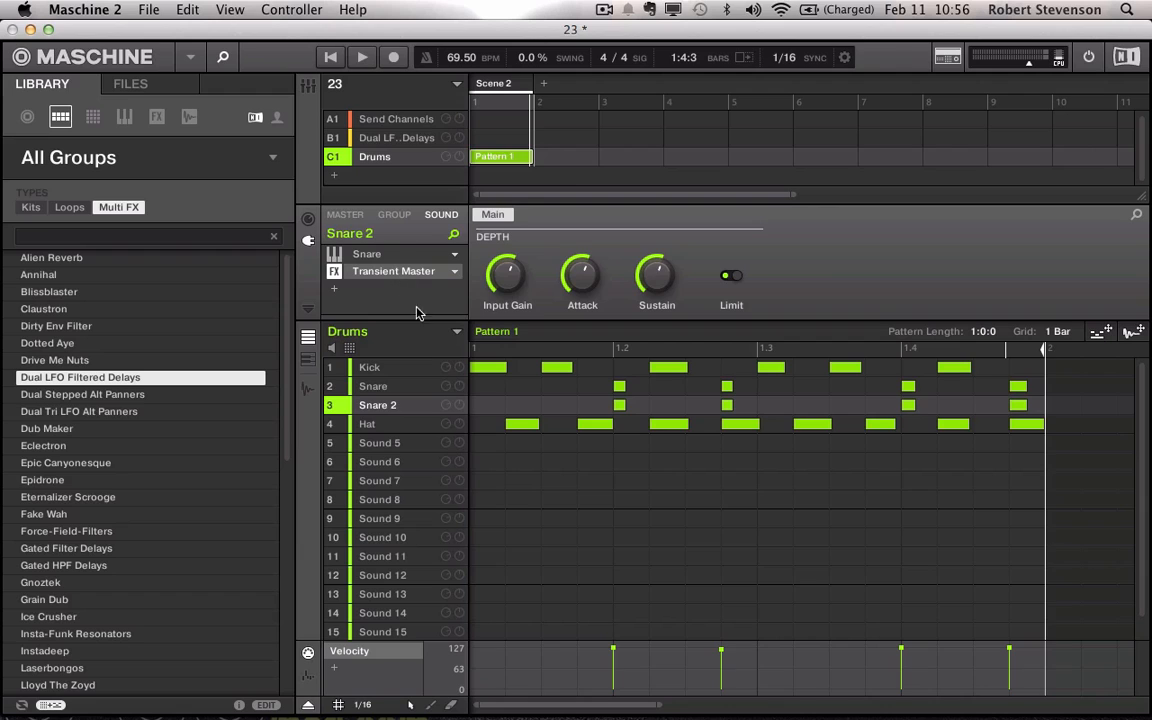
- Examine the Send Channels group's effects and the Kick and Snare plug-ins in the Drums group
left_click(396, 127)
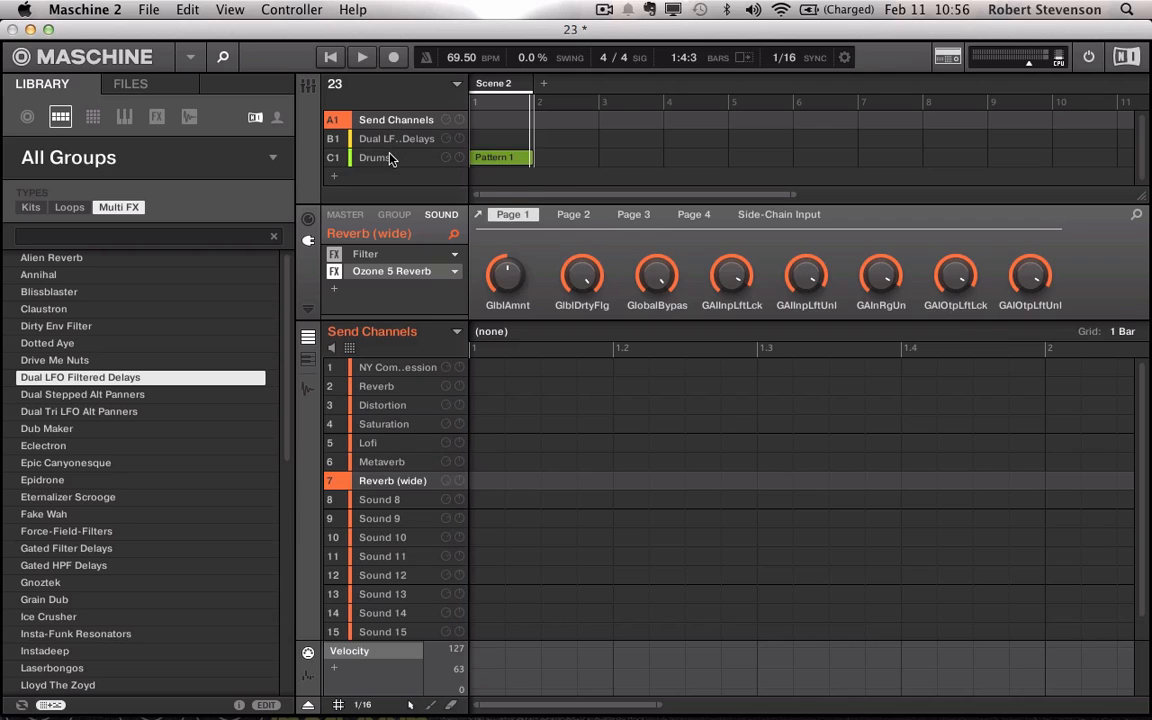
left_click(391, 157)
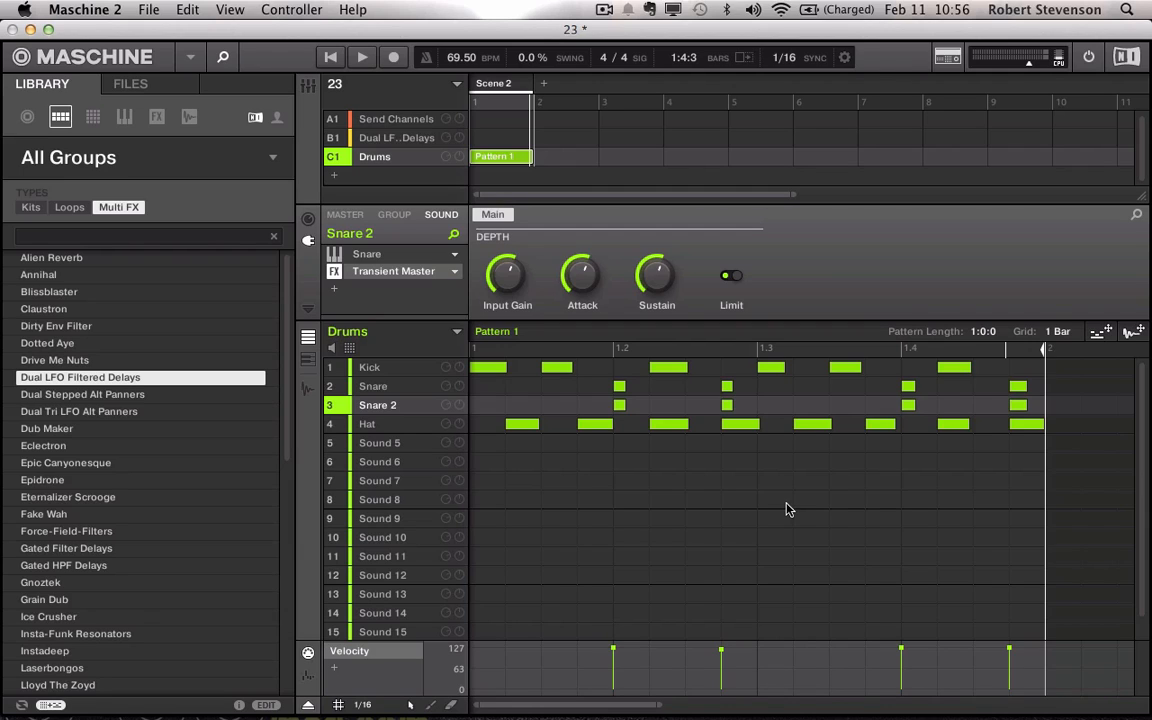
left_click(369, 367)
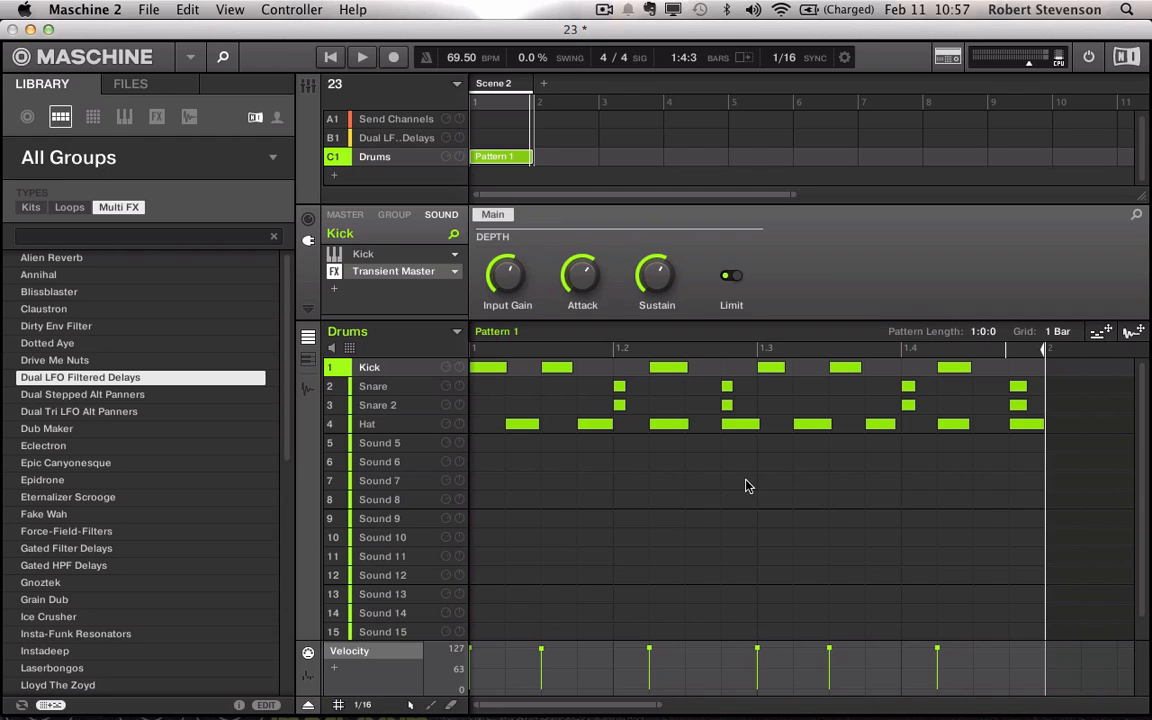
left_click(398, 386)
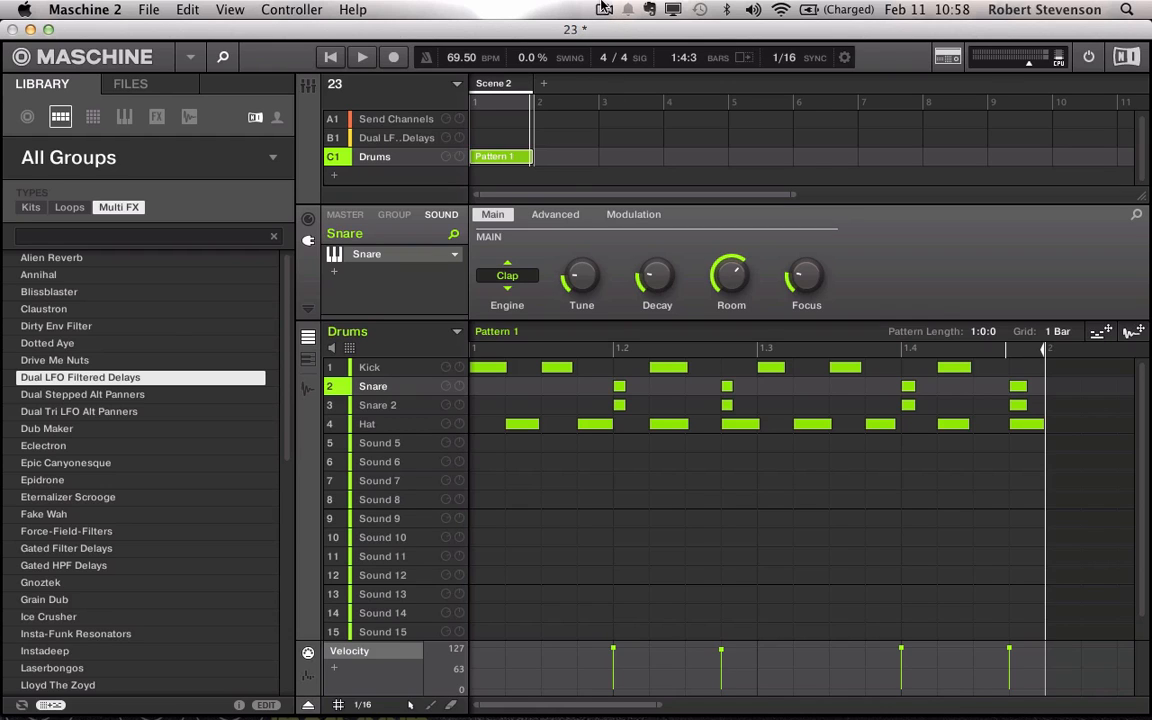
left_click(603, 12)
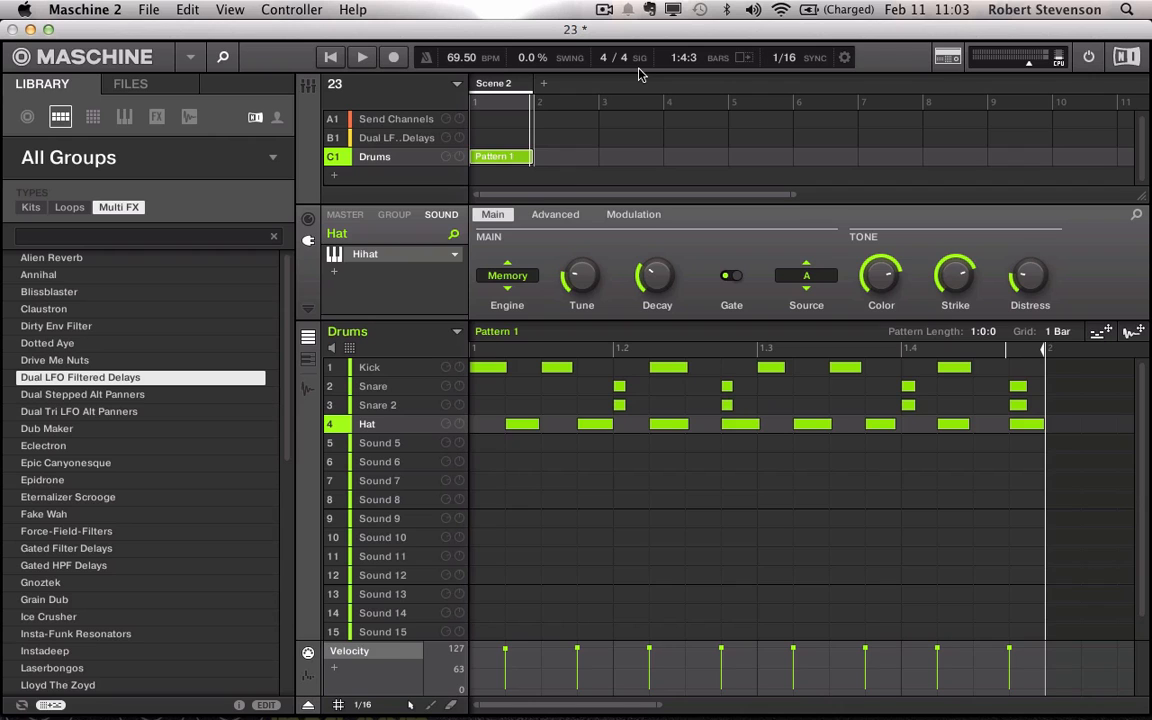
- Switch to Maschine_Manual.pdf in Preview and view pages 7 and 12
key("super+Tab")
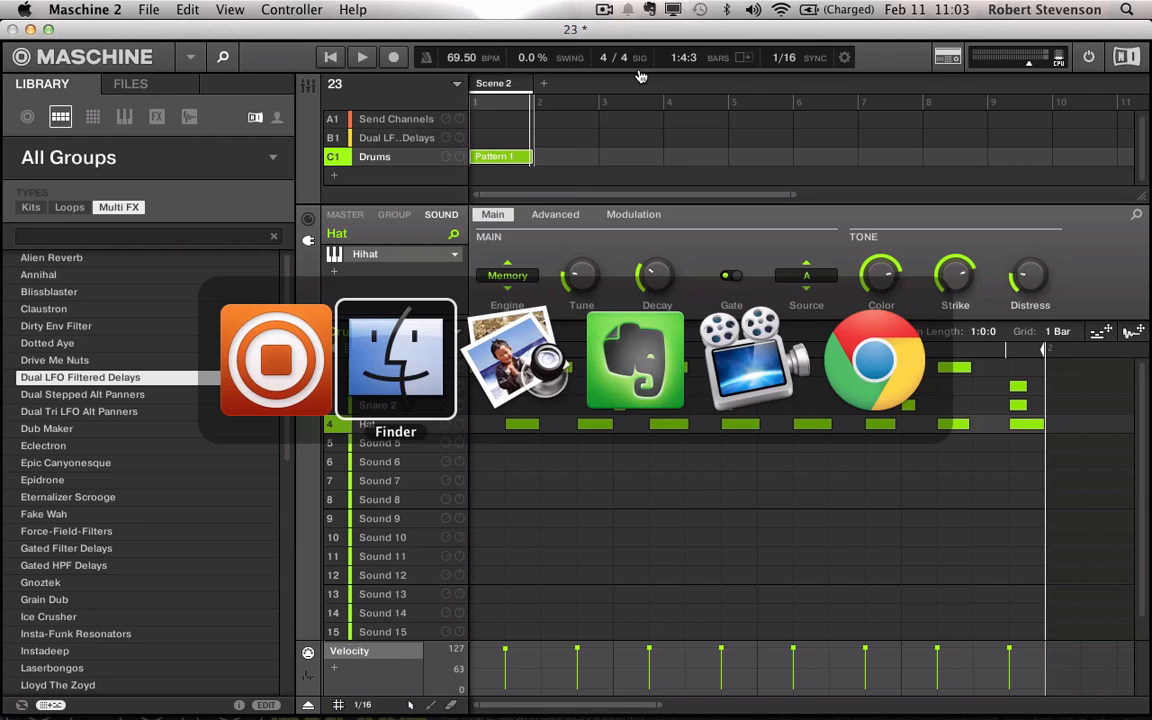
key("super+Tab")
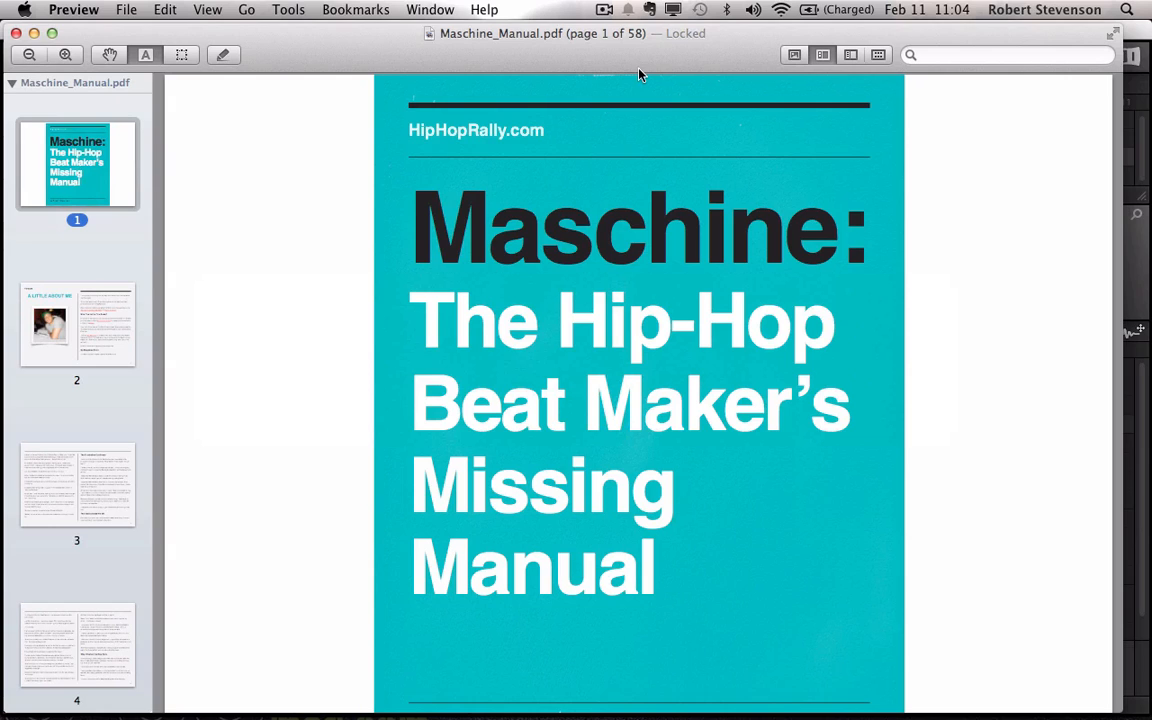
scroll(116, 481, "down", 3)
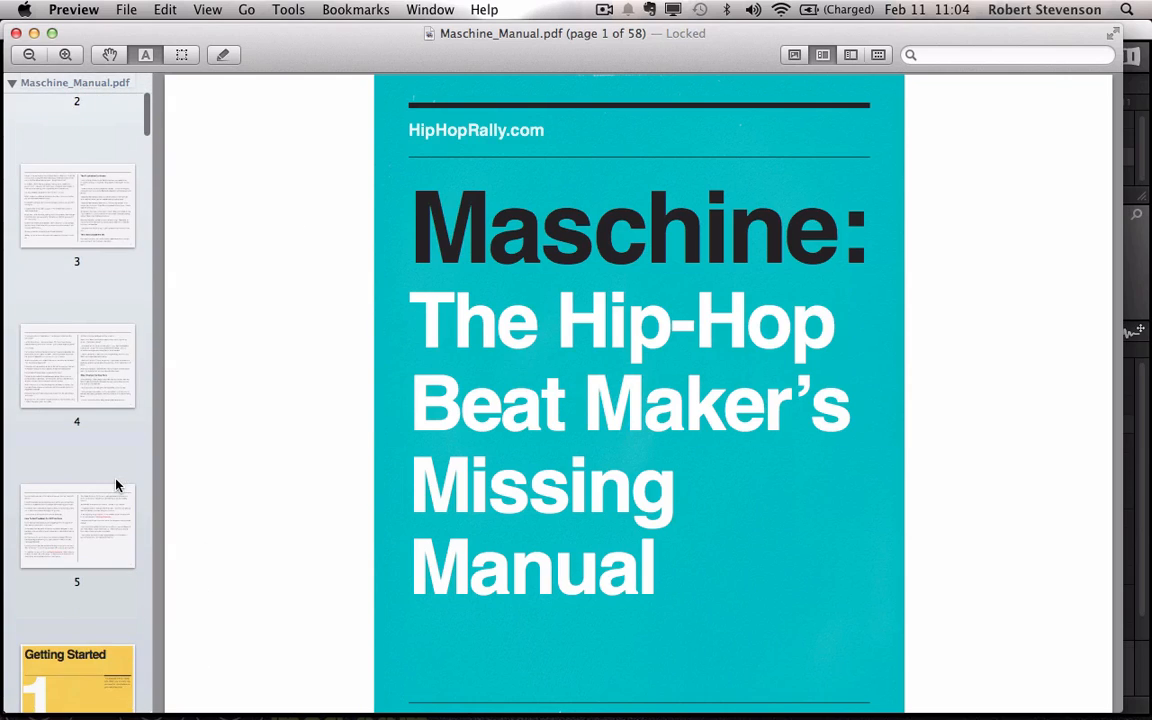
scroll(88, 520, "down", 5)
left_click(87, 492)
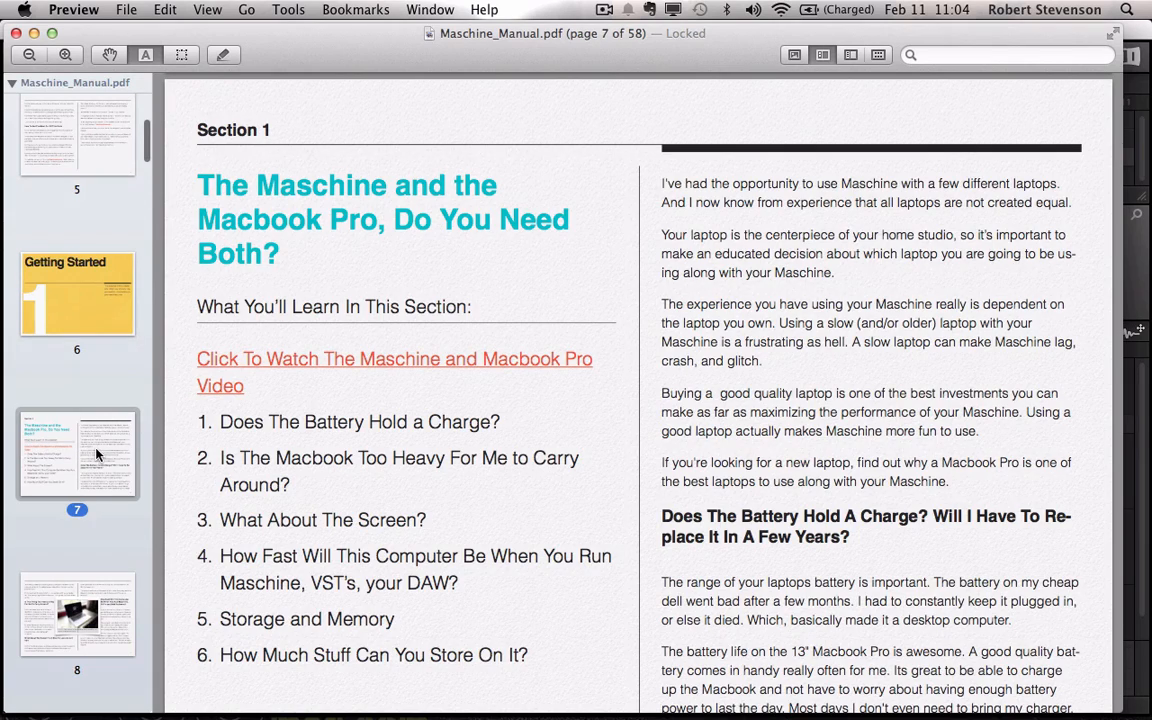
scroll(88, 497, "down", 3)
scroll(69, 393, "down", 4)
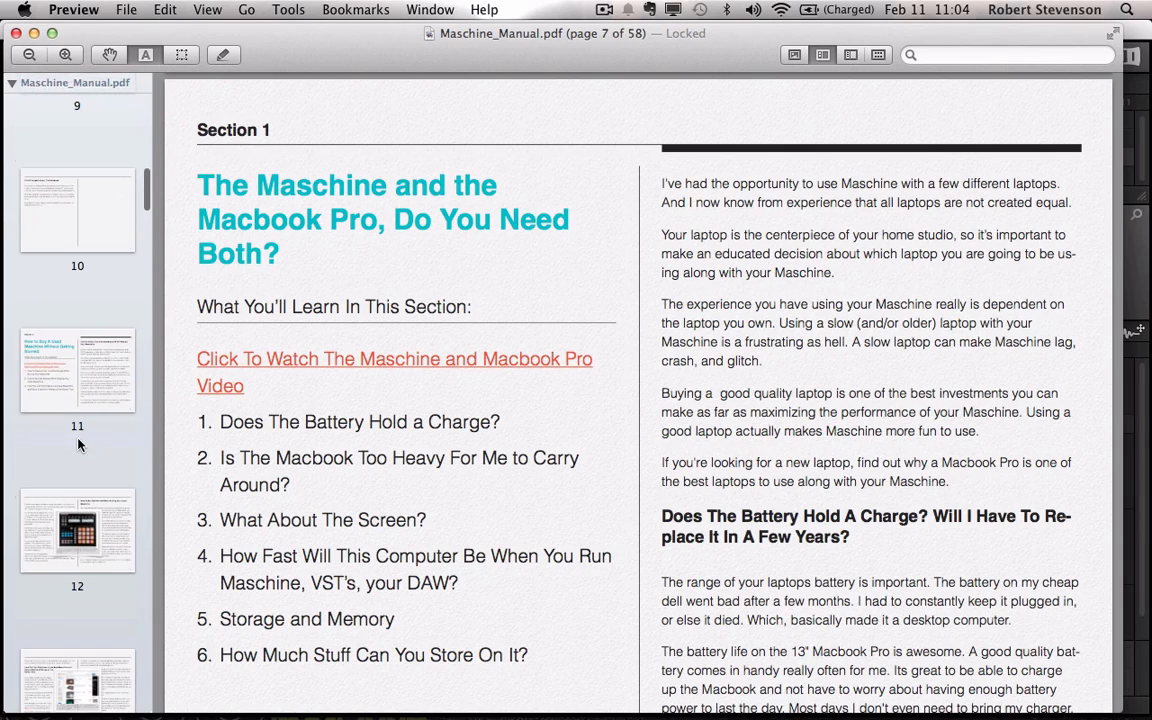
left_click(70, 460)
- View the manual's sampling pages 24 and 25
scroll(80, 511, "down", 4)
scroll(80, 511, "down", 12)
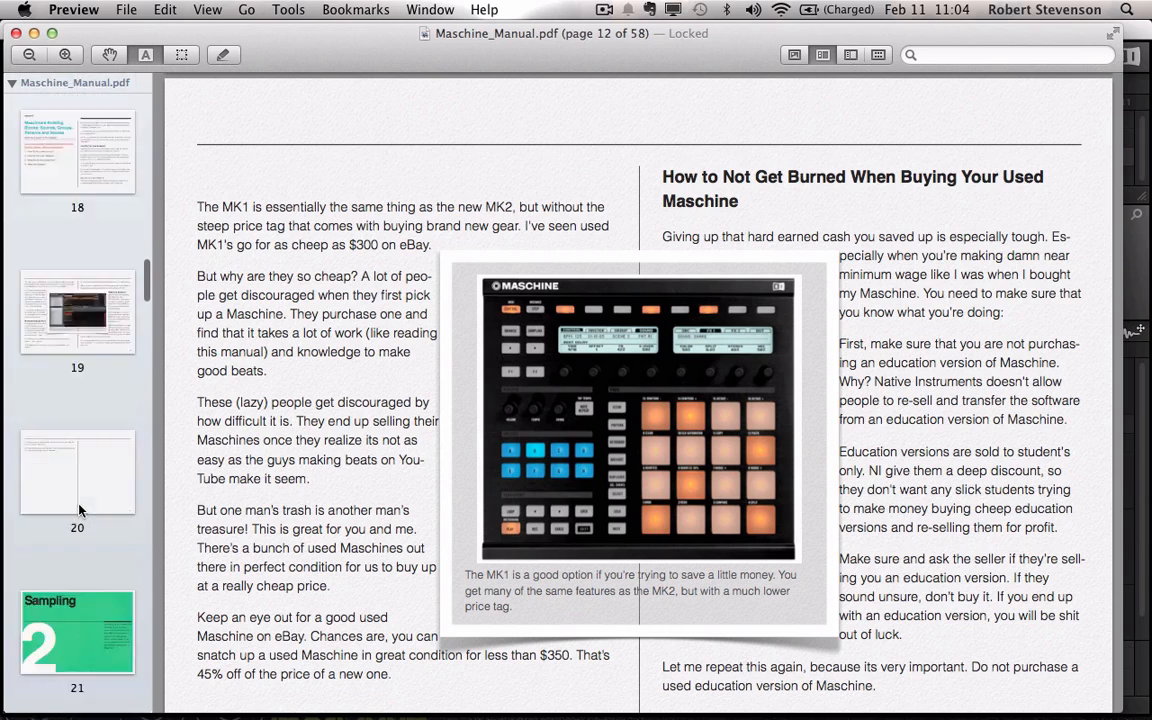
left_click(72, 641)
scroll(78, 308, "down", 4)
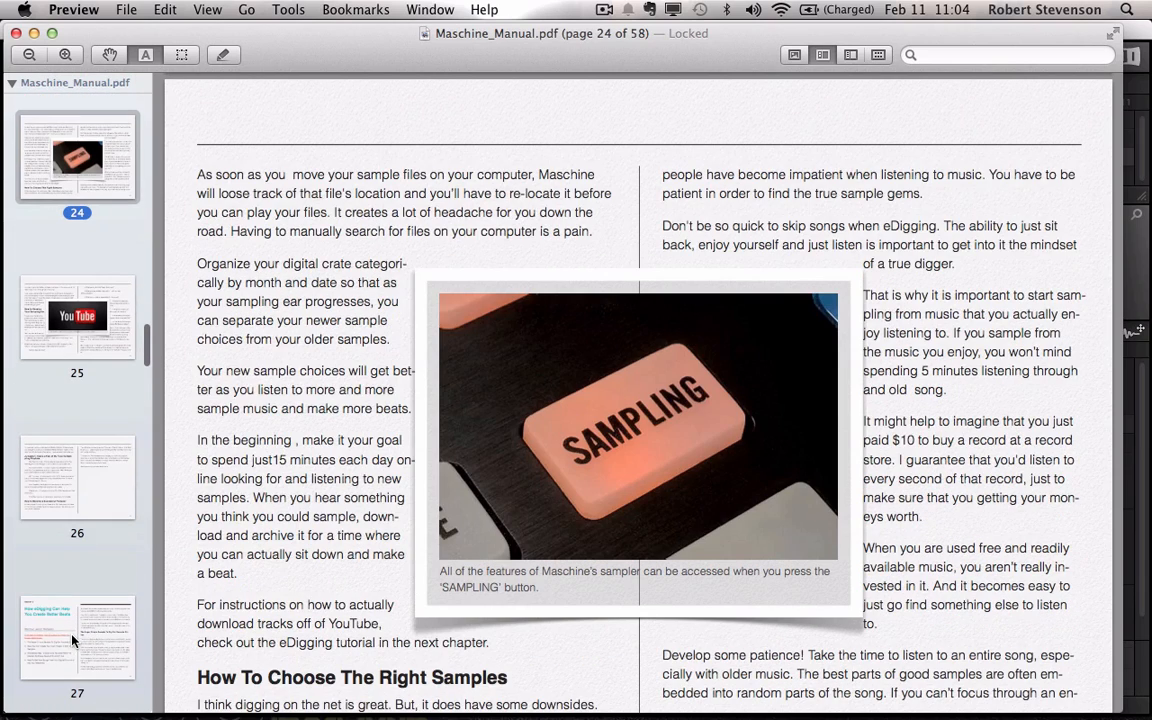
left_click(78, 308)
- View the manual's distortion section on page 54 and automation section on page 51, and browse the earlier page thumbnails
scroll(78, 308, "down", 20)
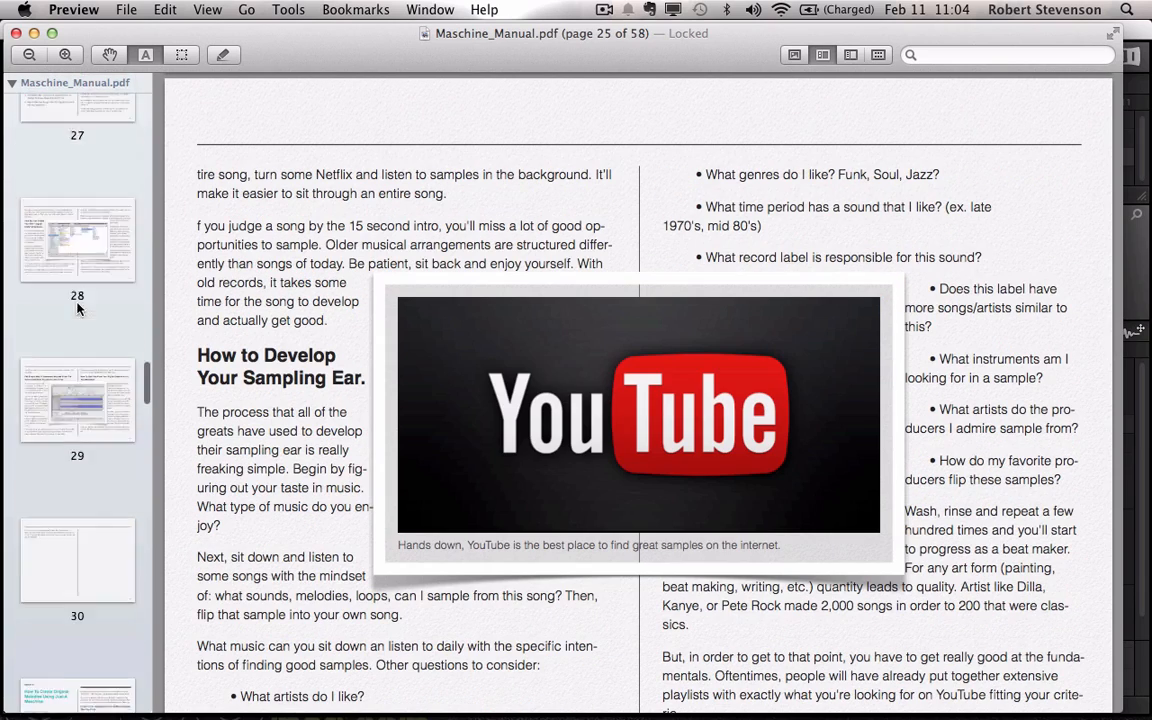
scroll(78, 309, "down", 12)
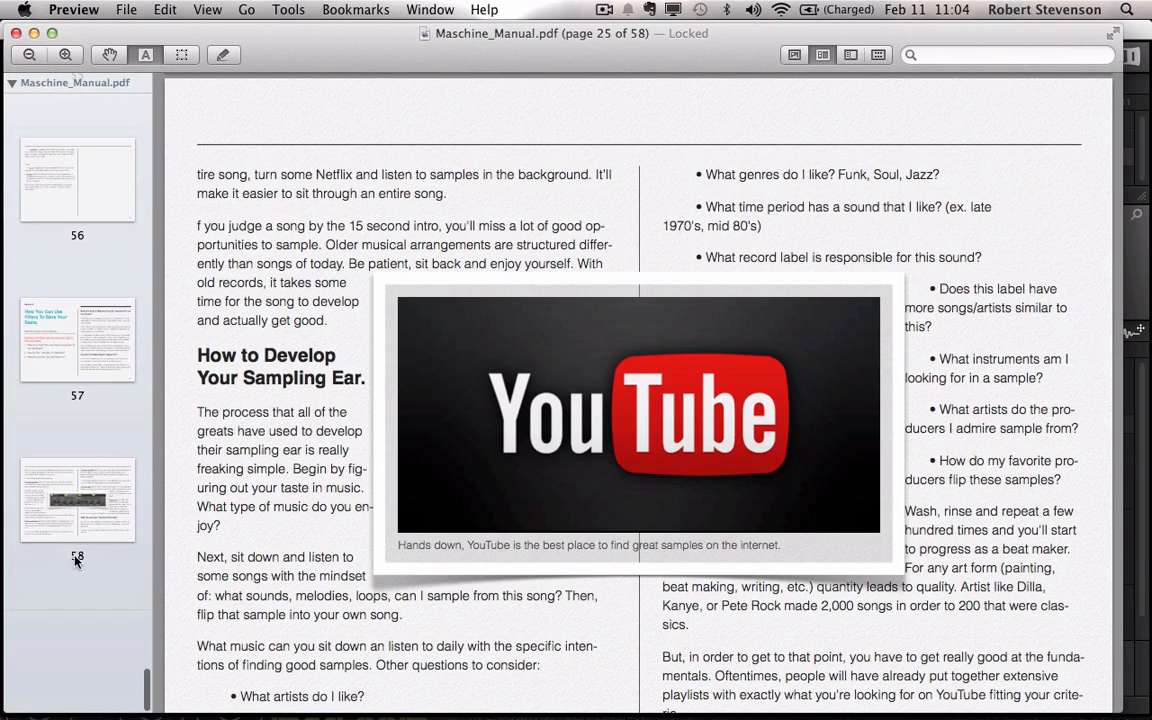
scroll(70, 508, "up", 4)
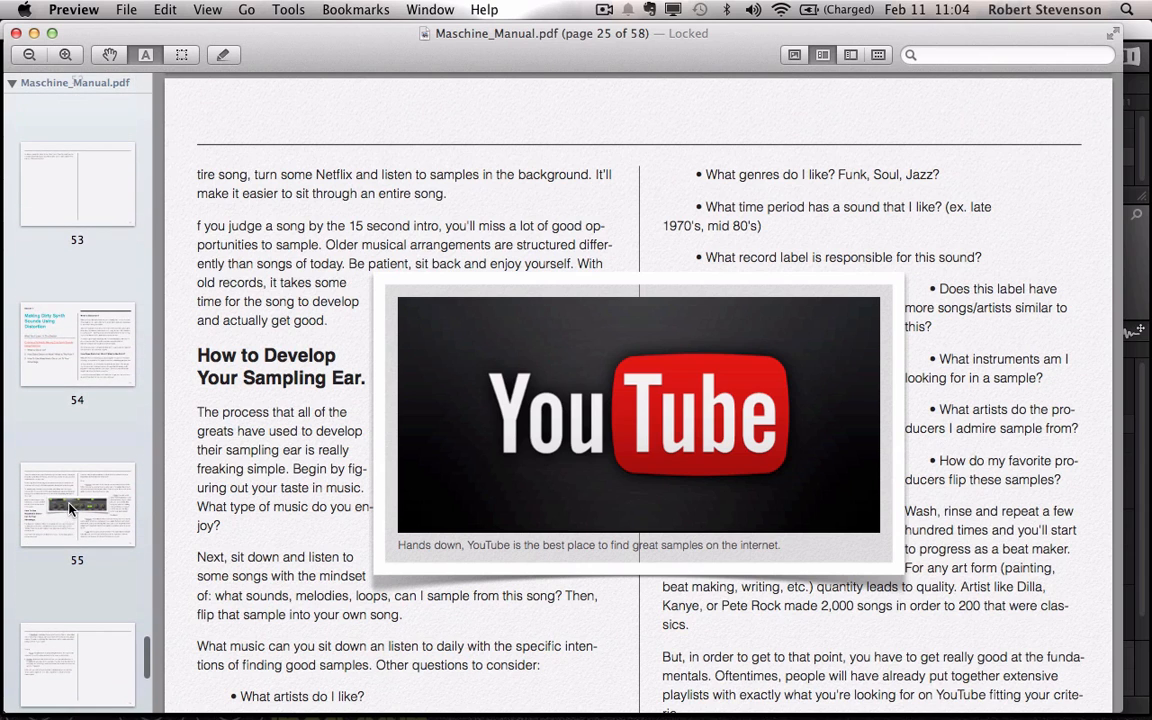
left_click(69, 374)
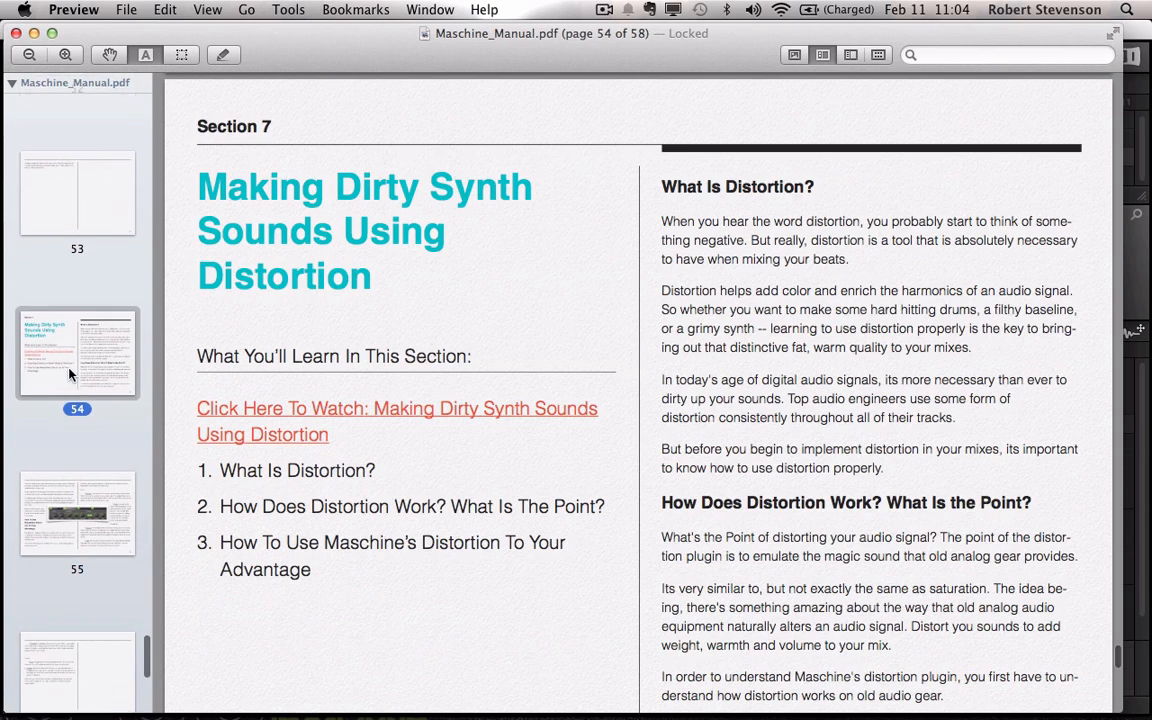
scroll(69, 375, "up", 3)
left_click(61, 259)
scroll(62, 258, "up", 3)
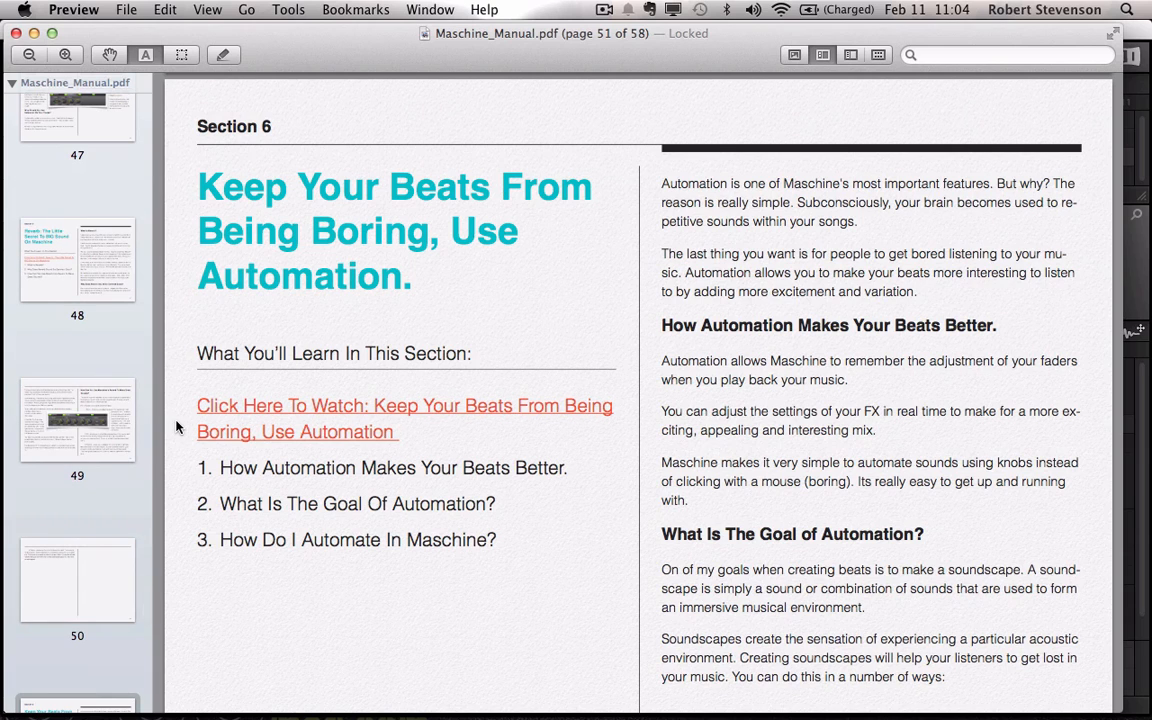
scroll(176, 427, "up", 3)
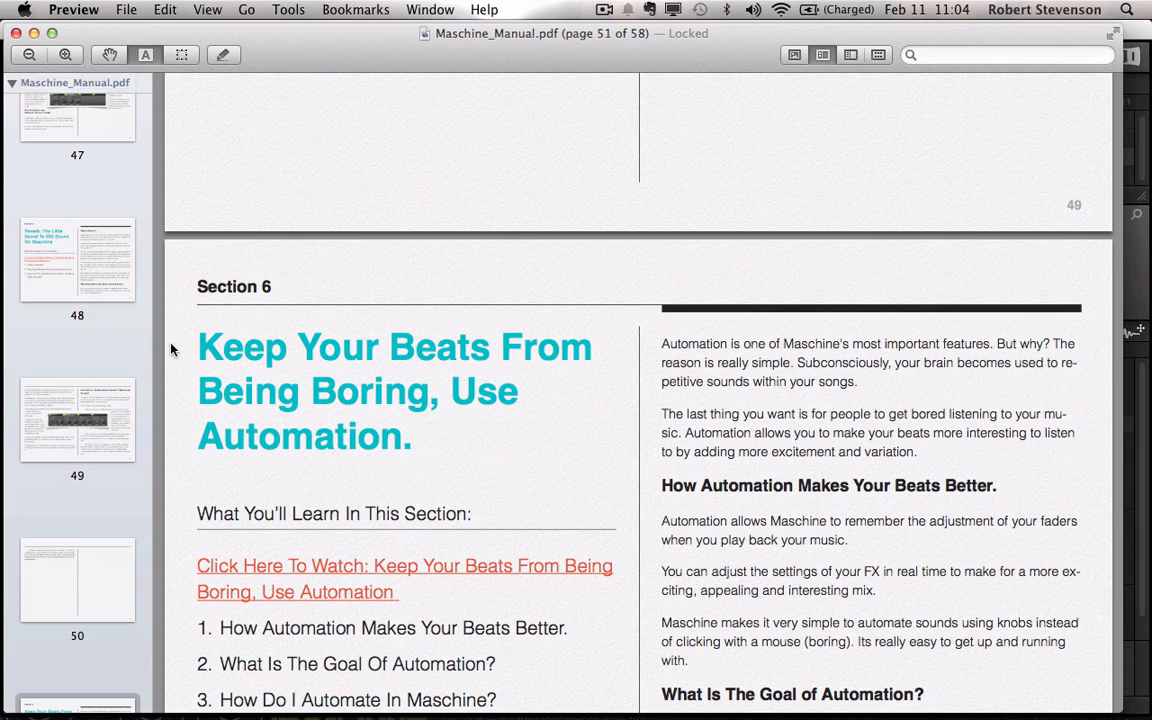
scroll(95, 299, "up", 3)
scroll(95, 299, "up", 10)
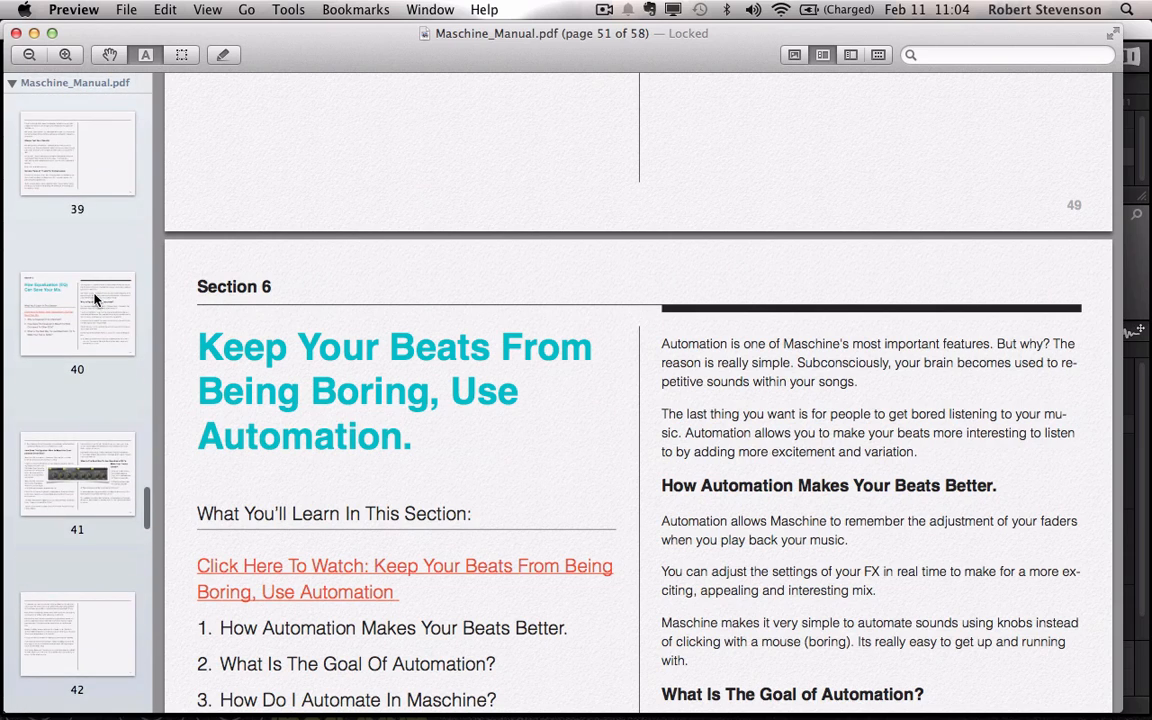
scroll(95, 299, "up", 2)
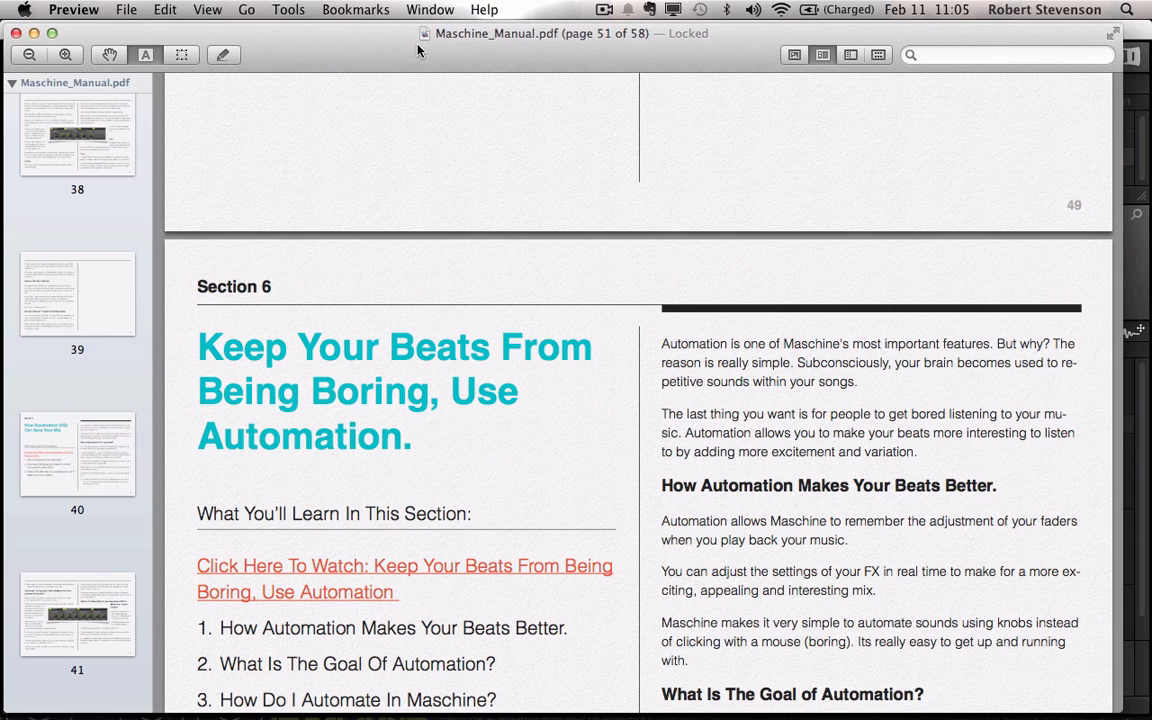
mouse_move(415, 44)
left_mouse_down()
mouse_move(436, 40)
mouse_move(427, 44)
left_mouse_up()
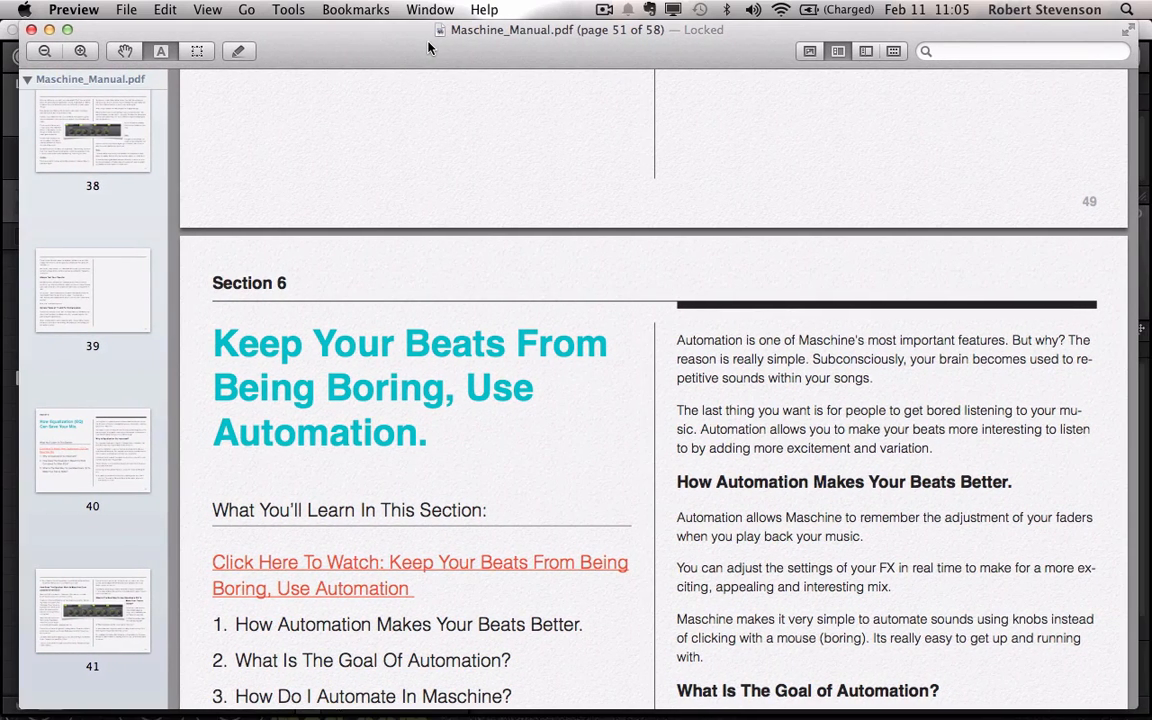